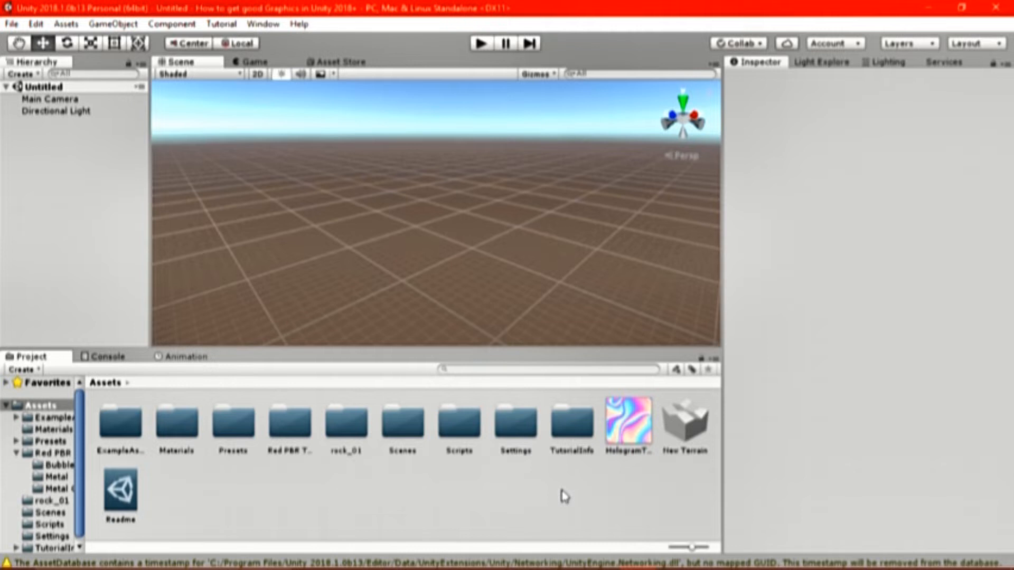
# - Clear the console messages and return to the project's Assets folder
pyautogui.moveTo(638, 555)
pyautogui.click(108, 356)
pyautogui.click(13, 368)
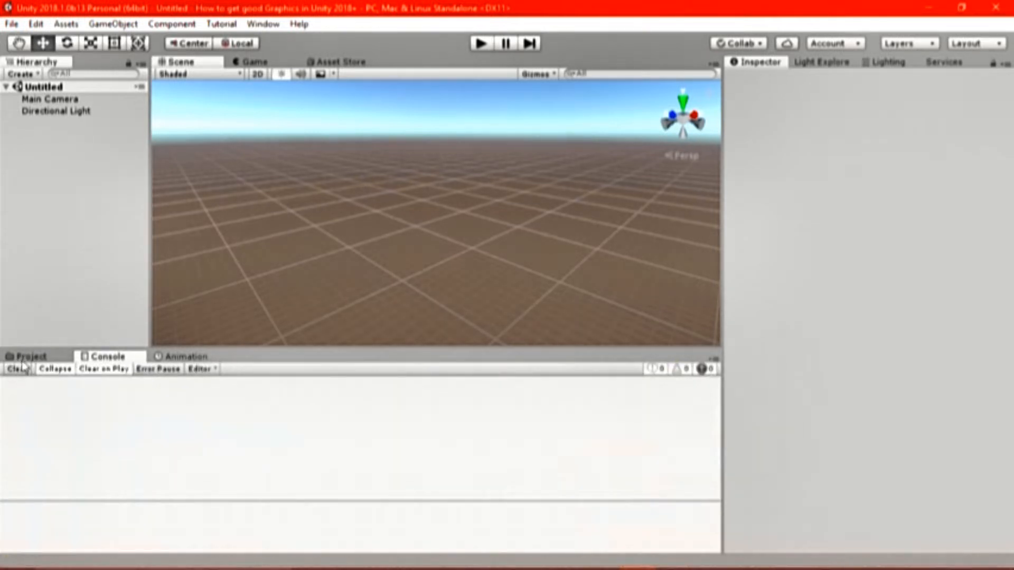
pyautogui.click(29, 357)
# - Switch to Unity Hub, start a new project and review its location and organization options
pyautogui.moveTo(549, 563)
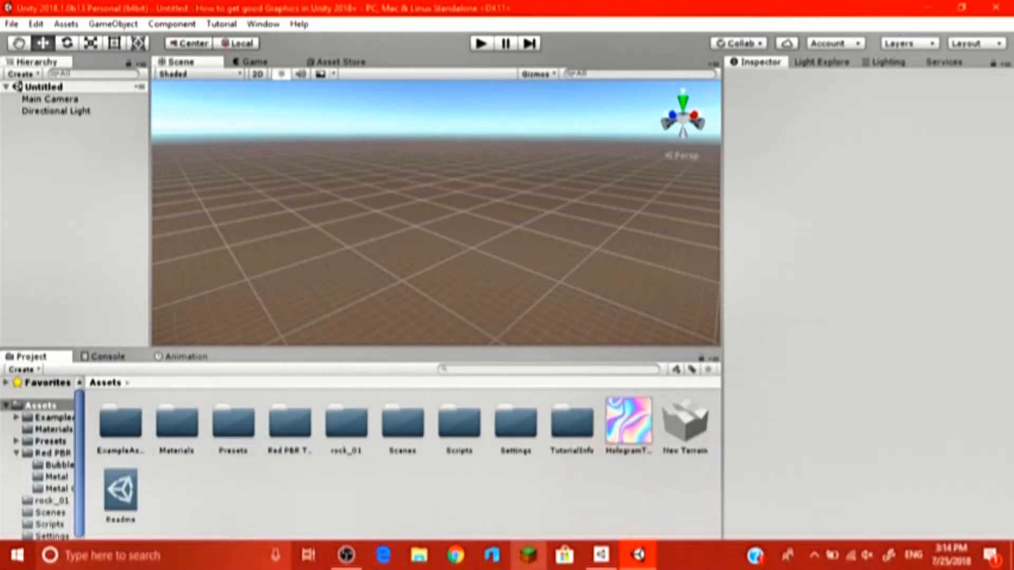
pyautogui.moveTo(601, 555)
pyautogui.click(597, 464)
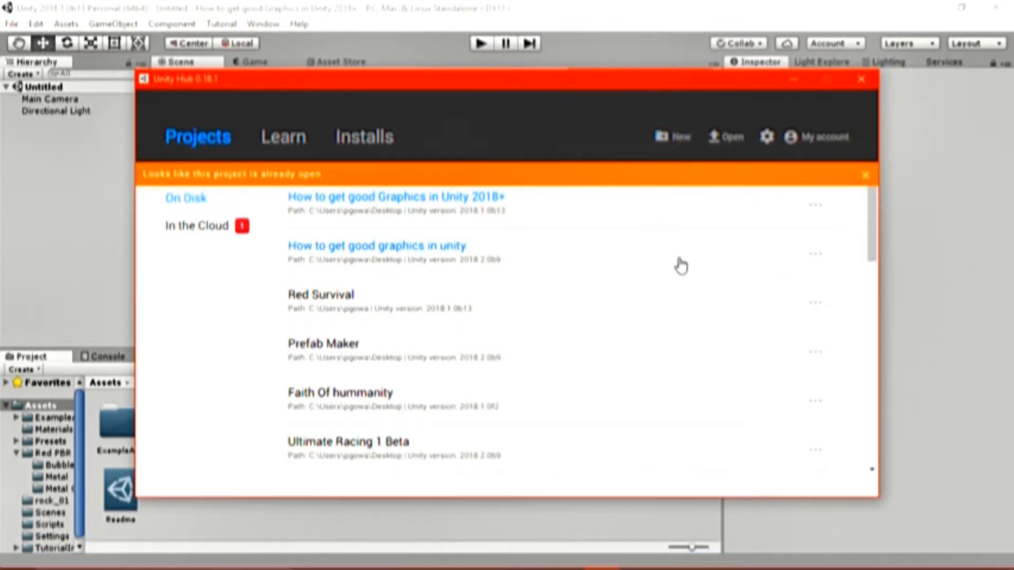
pyautogui.click(866, 178)
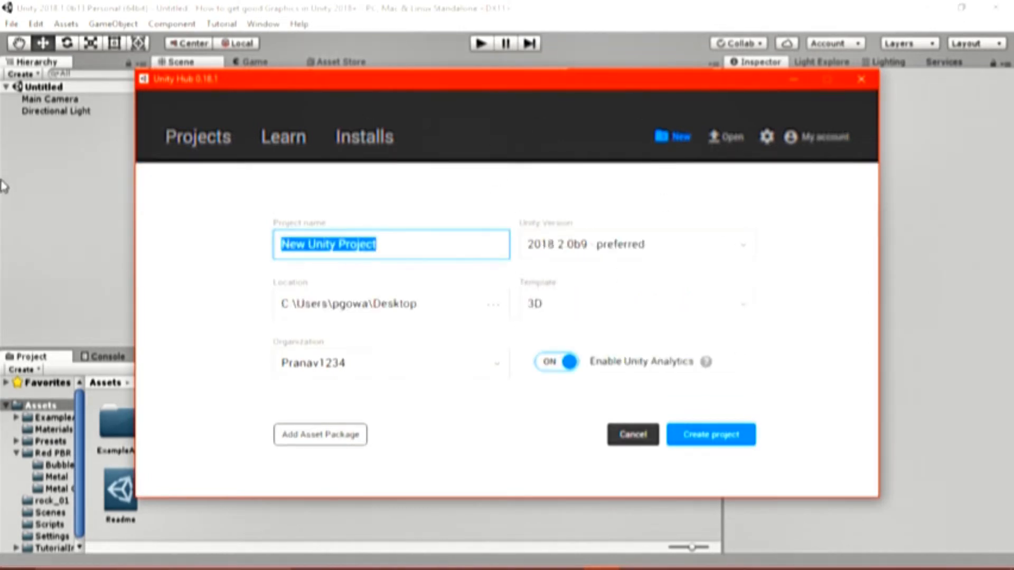
pyautogui.click(466, 304)
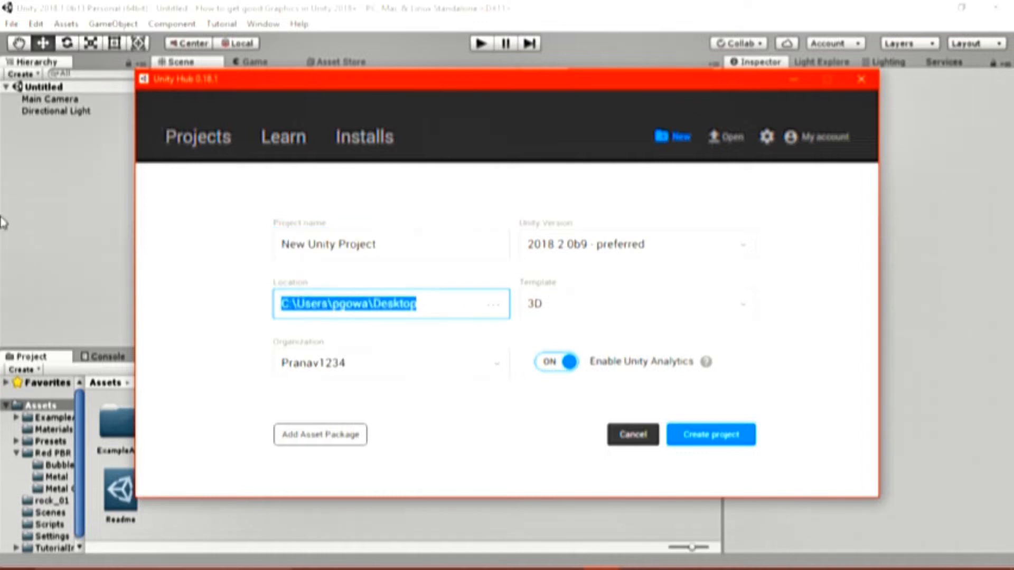
pyautogui.click(499, 372)
pyautogui.click(377, 342)
pyautogui.click(499, 368)
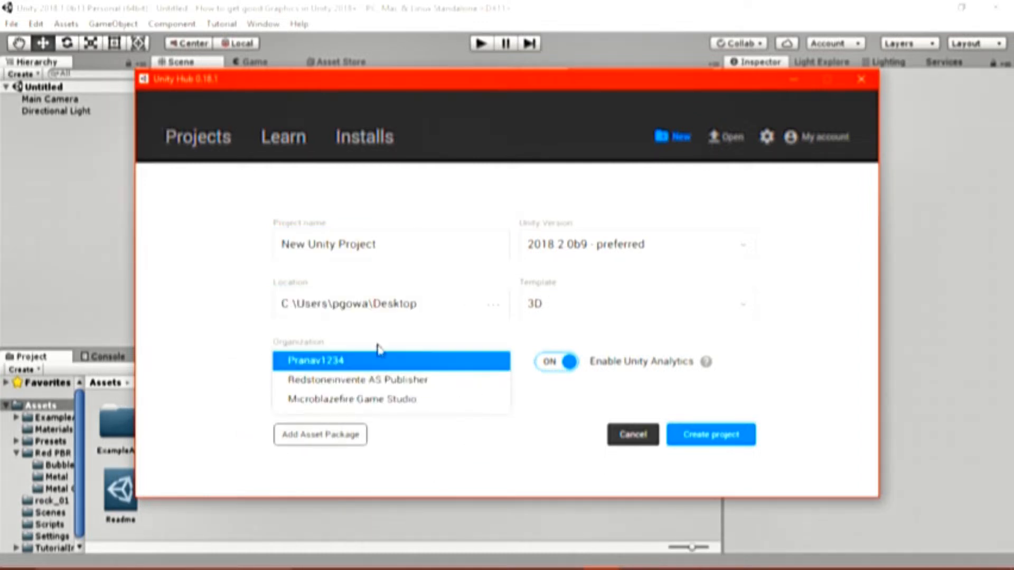
# - Set the new project's Unity version to 2018.1.0b13 and template to Lightweight RP (Preview), and close Unity Hub without creating the project
pyautogui.click(699, 243)
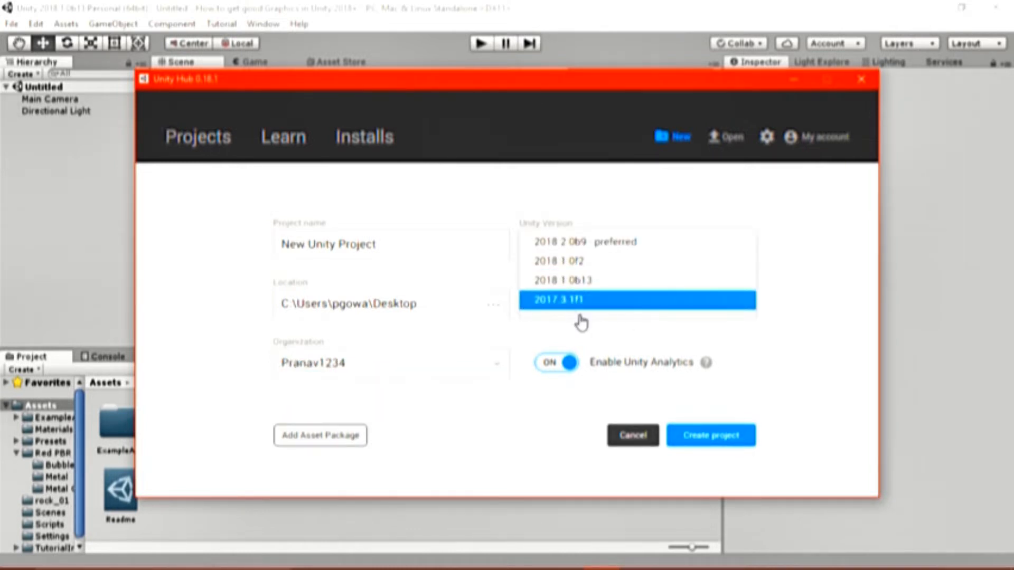
pyautogui.click(557, 281)
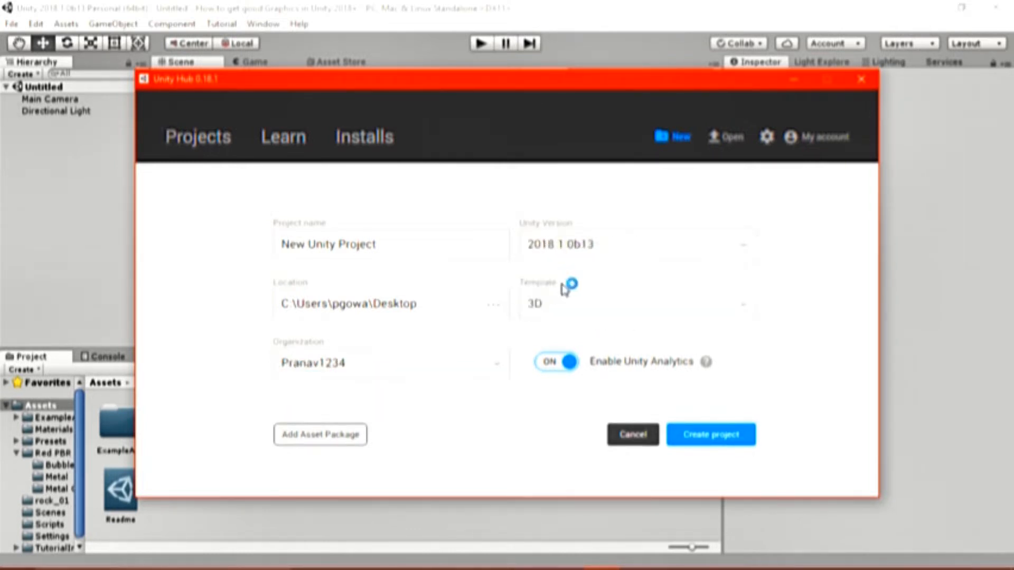
pyautogui.click(669, 312)
pyautogui.click(602, 379)
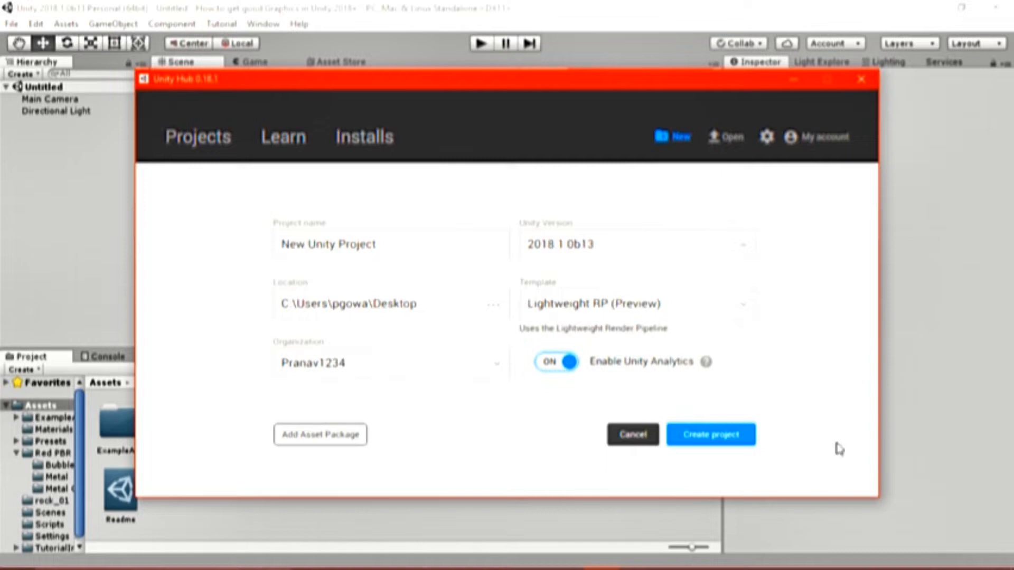
pyautogui.click(859, 82)
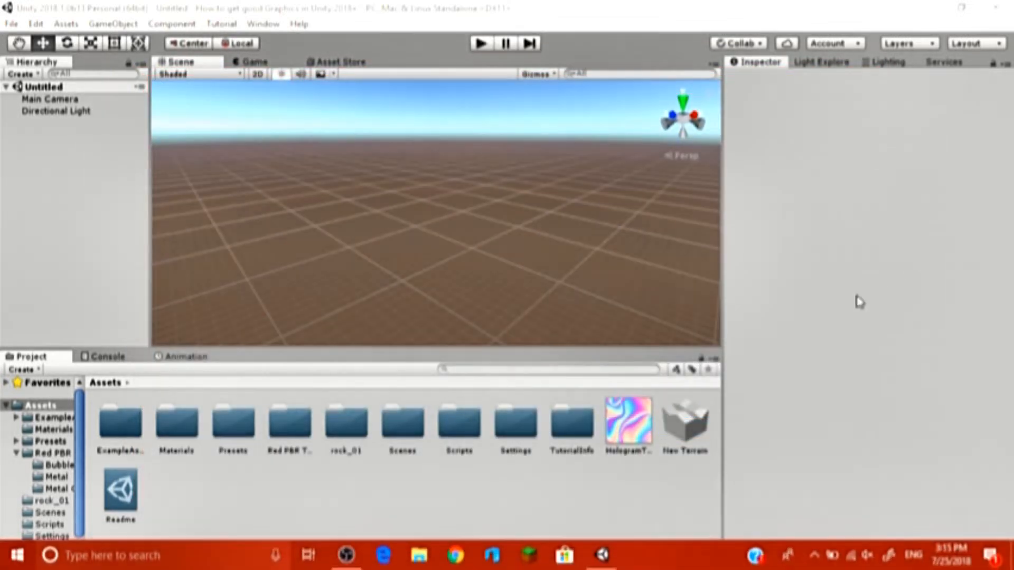
pyautogui.moveTo(582, 234); pyautogui.dragTo(796, 307, button='right')
pyautogui.moveTo(253, 210); pyautogui.dragTo(432, 152, button='right')
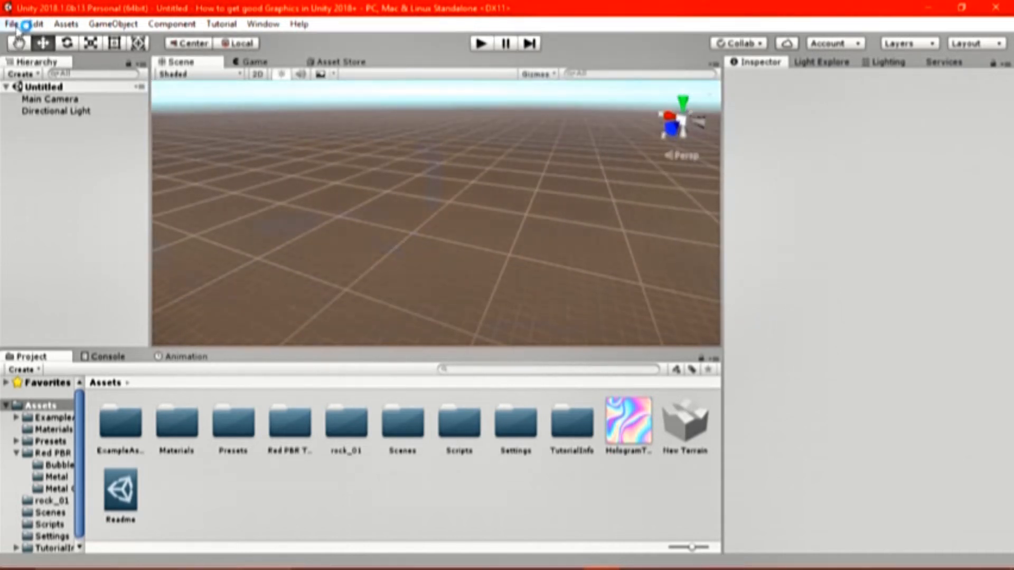
pyautogui.click(35, 24)
pyautogui.moveTo(16, 25)
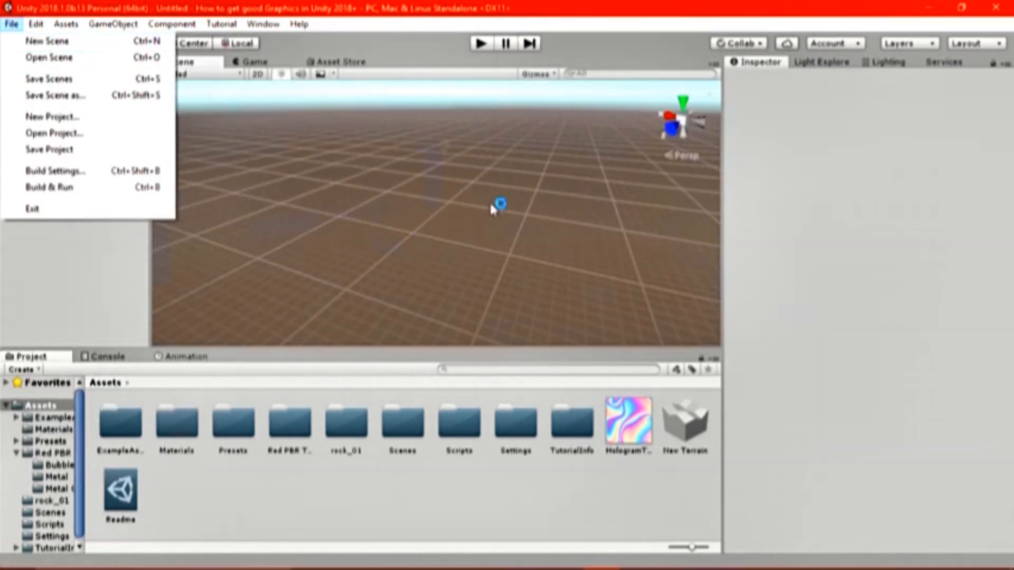
pyautogui.click(486, 258)
# - Add a 3D cube to the scene and rename it Metal
pyautogui.moveTo(364, 166); pyautogui.dragTo(487, 138, button='right')
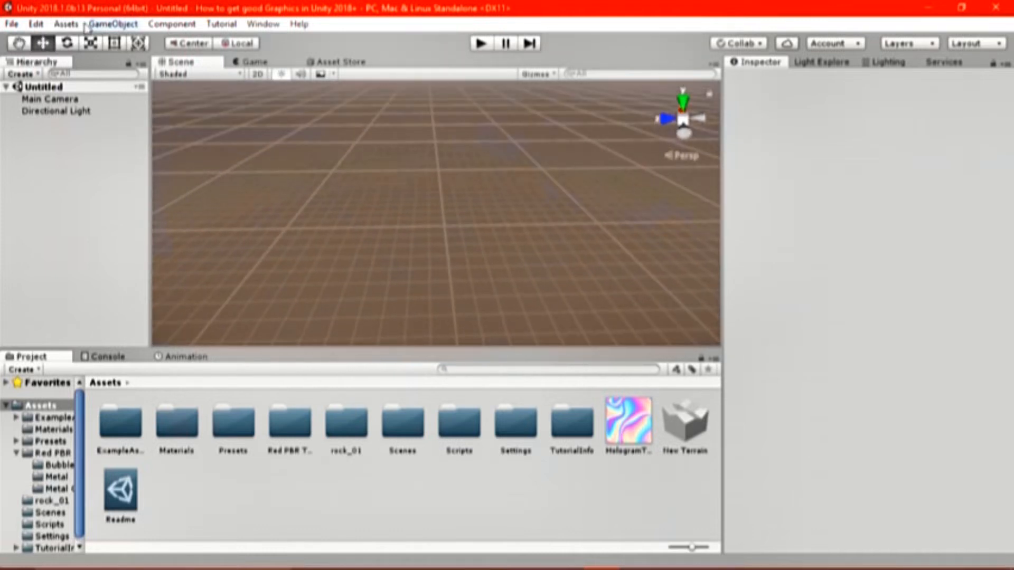
pyautogui.click(112, 24)
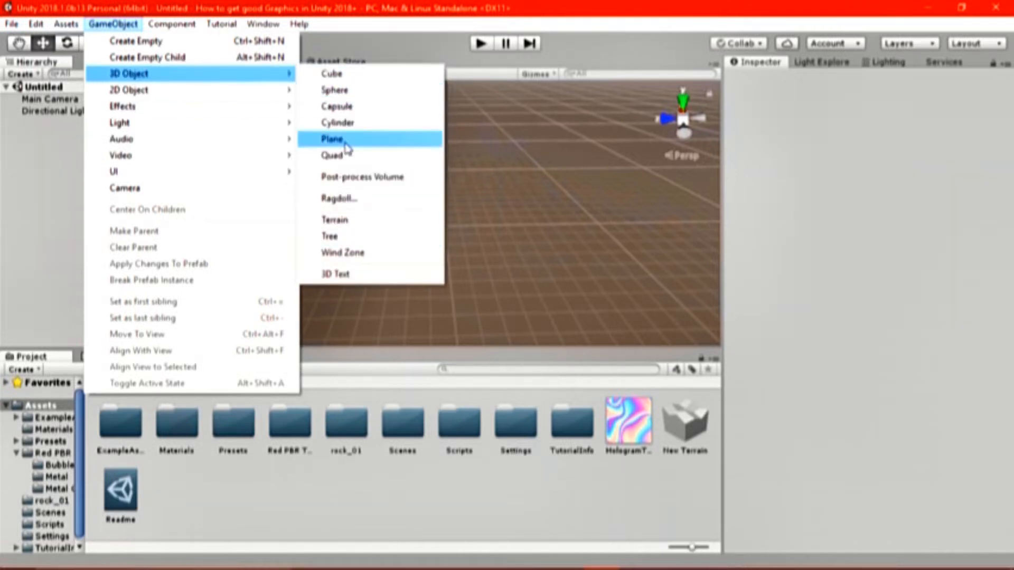
pyautogui.click(350, 74)
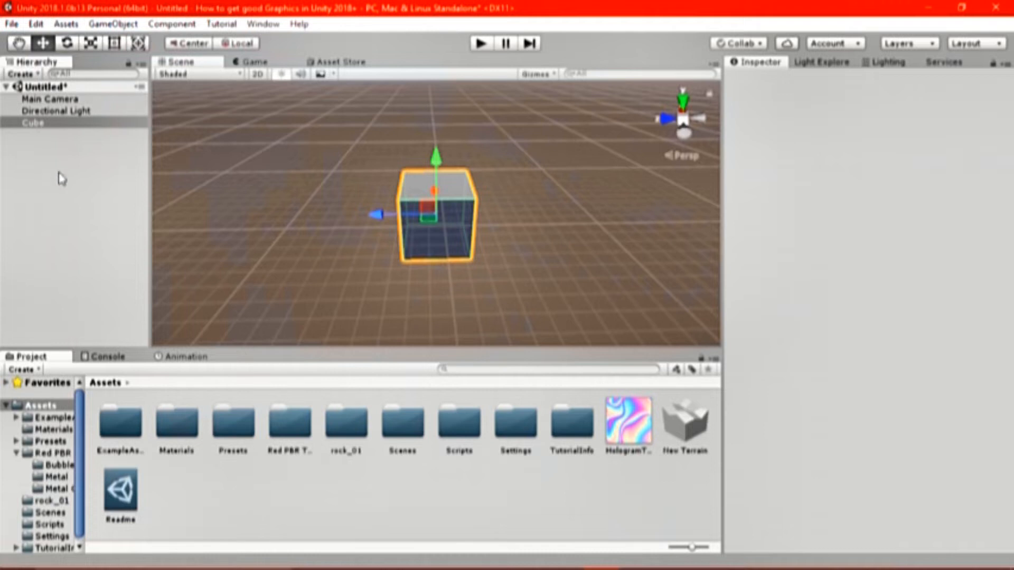
pyautogui.click(62, 125)
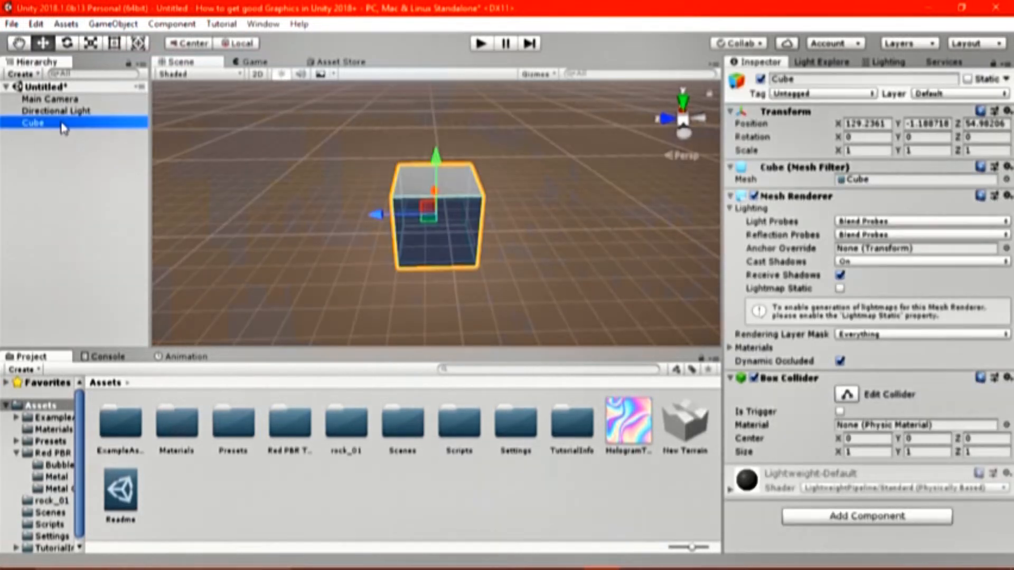
pyautogui.click(63, 125)
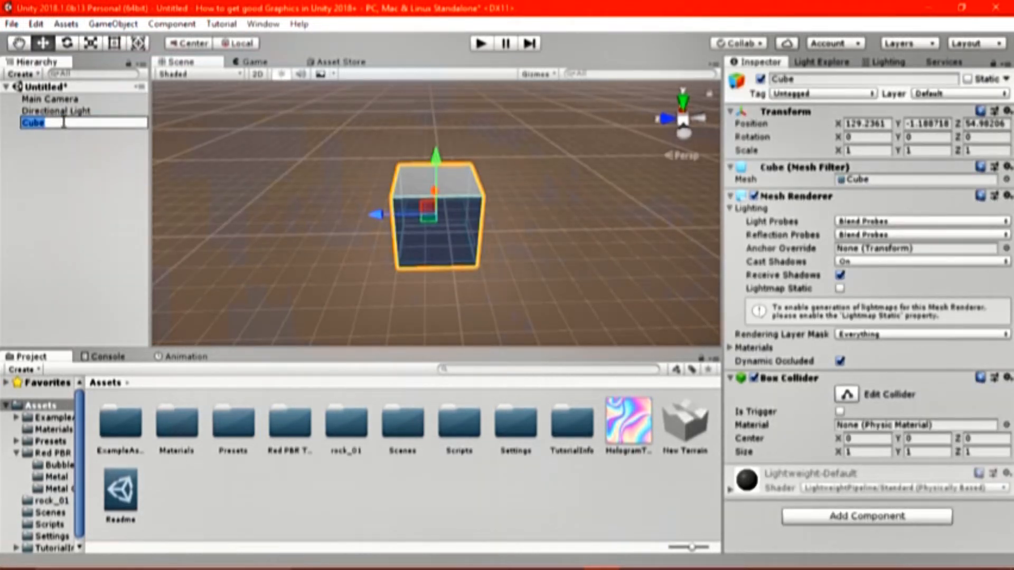
pyautogui.press('shift')
pyautogui.write('Metal')
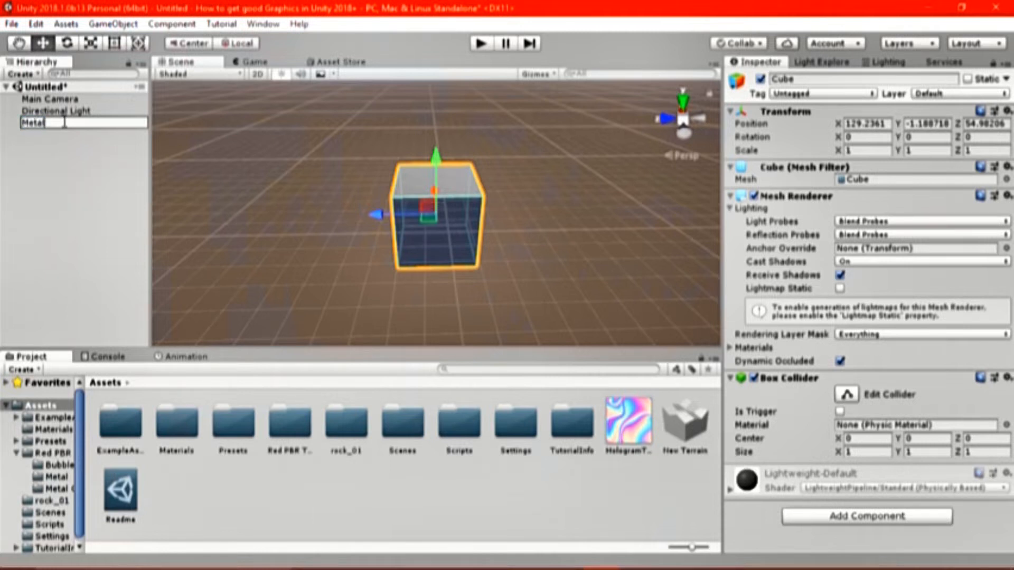
pyautogui.press('Return')
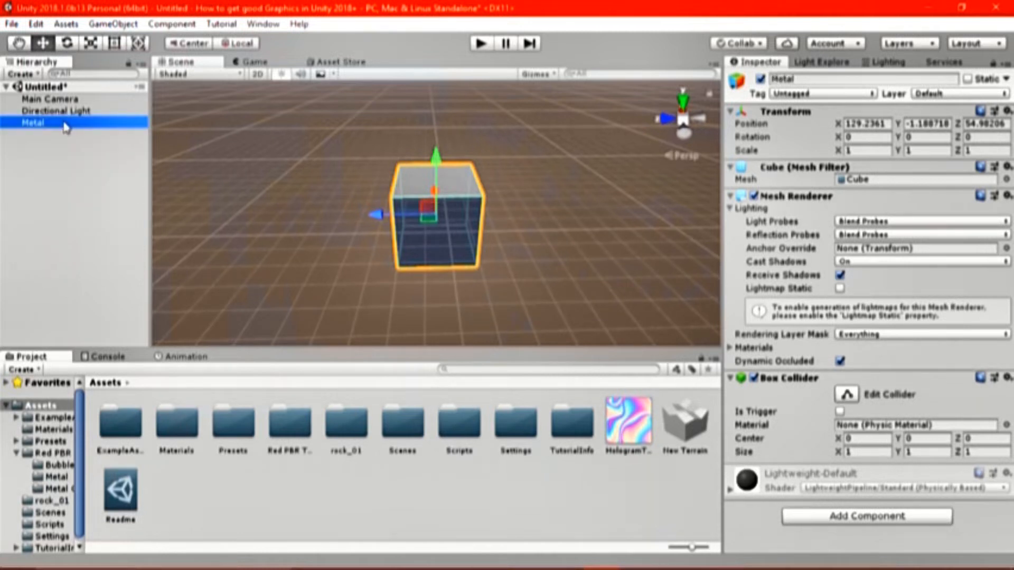
# - Add a 3D sphere beside the Metal cube and rename it Rock
pyautogui.moveTo(315, 126); pyautogui.dragTo(210, 125, button='middle')
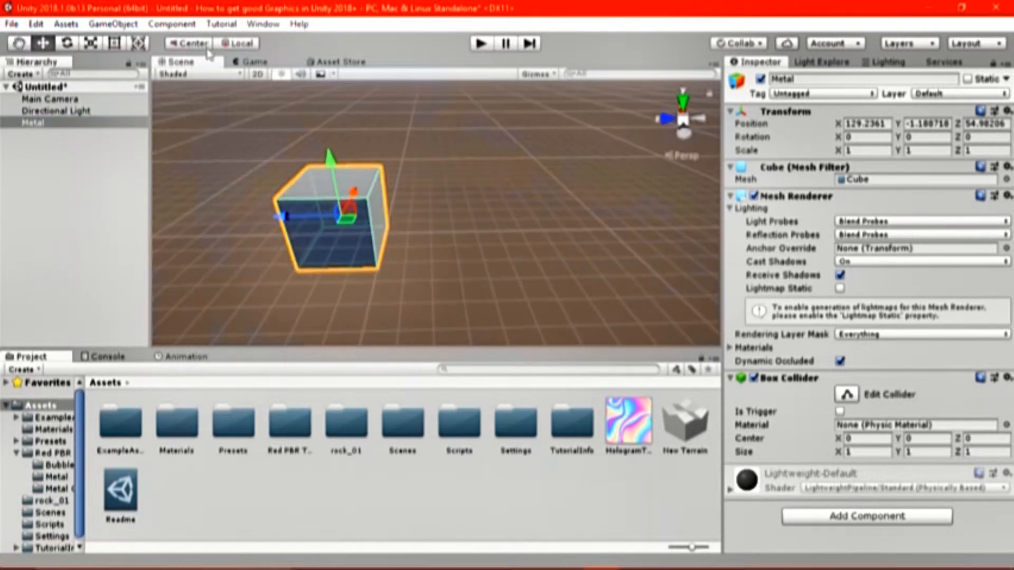
pyautogui.click(117, 24)
pyautogui.moveTo(172, 24)
pyautogui.moveTo(113, 24)
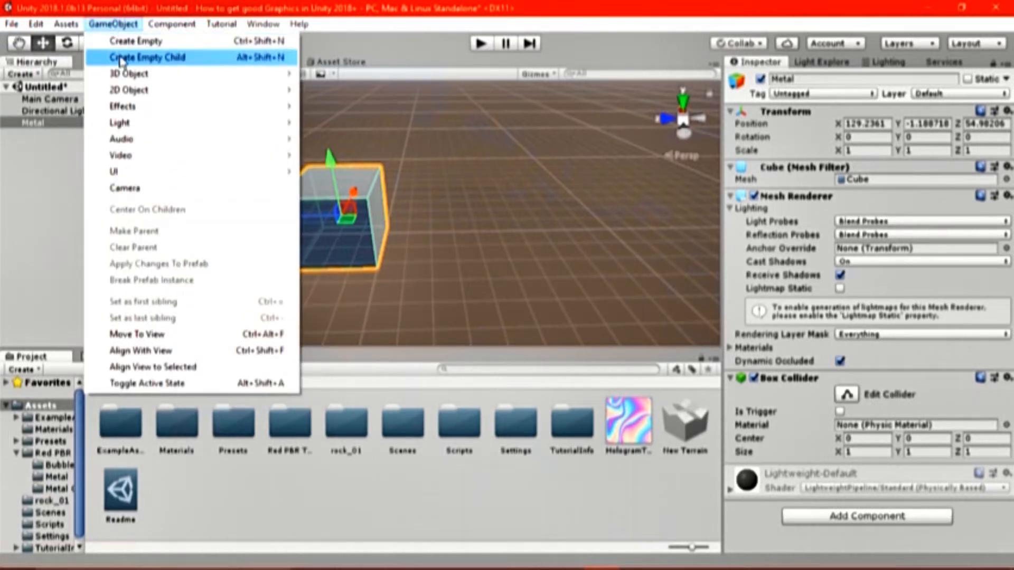
pyautogui.moveTo(135, 73)
pyautogui.click(322, 90)
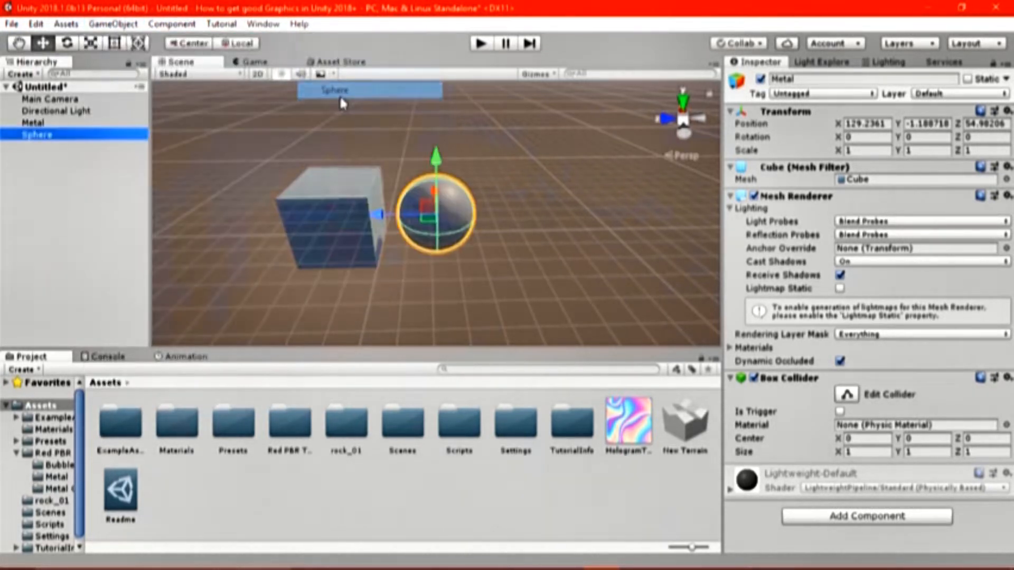
pyautogui.press('F2')
pyautogui.write('Rock')
pyautogui.press('Return')
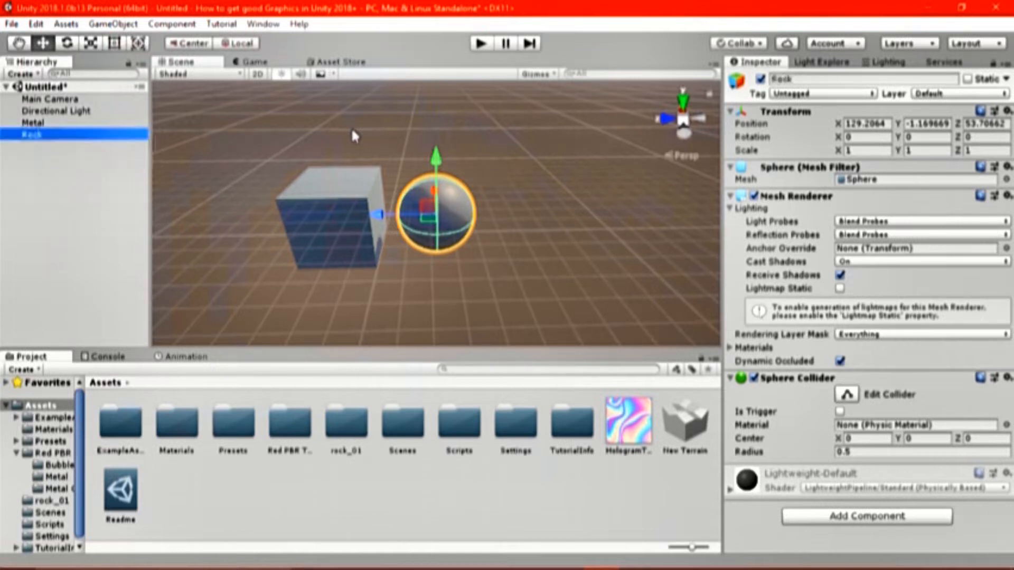
# - Add another 3D cube beside the Rock sphere and rename it Mirror Frame
pyautogui.moveTo(362, 128); pyautogui.dragTo(227, 123, button='middle')
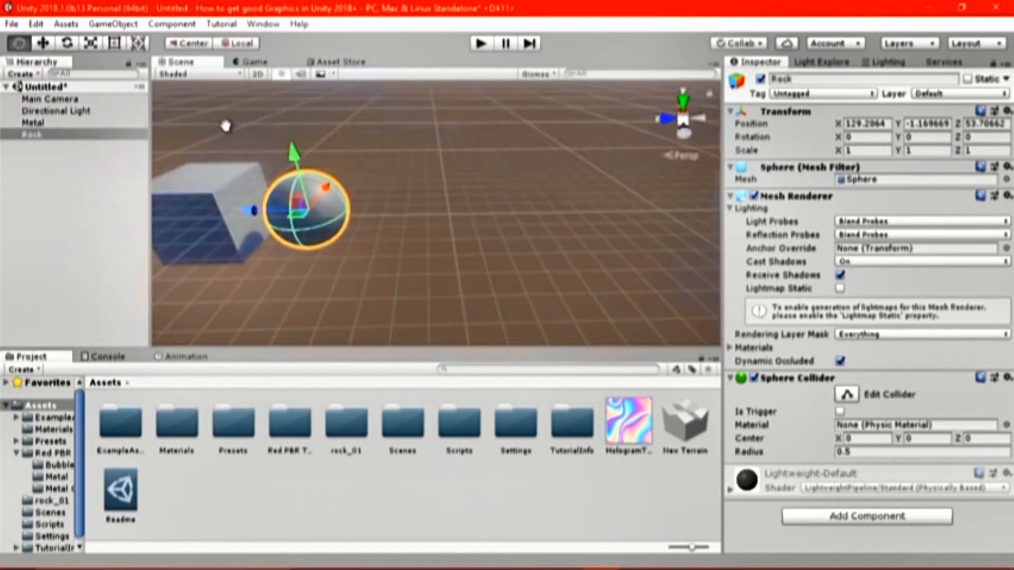
pyautogui.click(113, 24)
pyautogui.moveTo(146, 80)
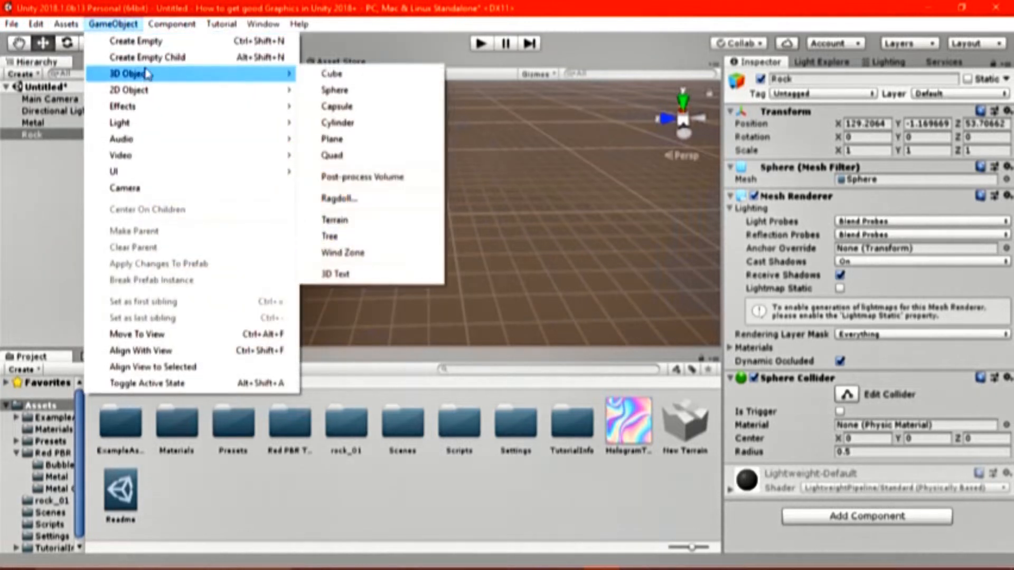
pyautogui.click(370, 73)
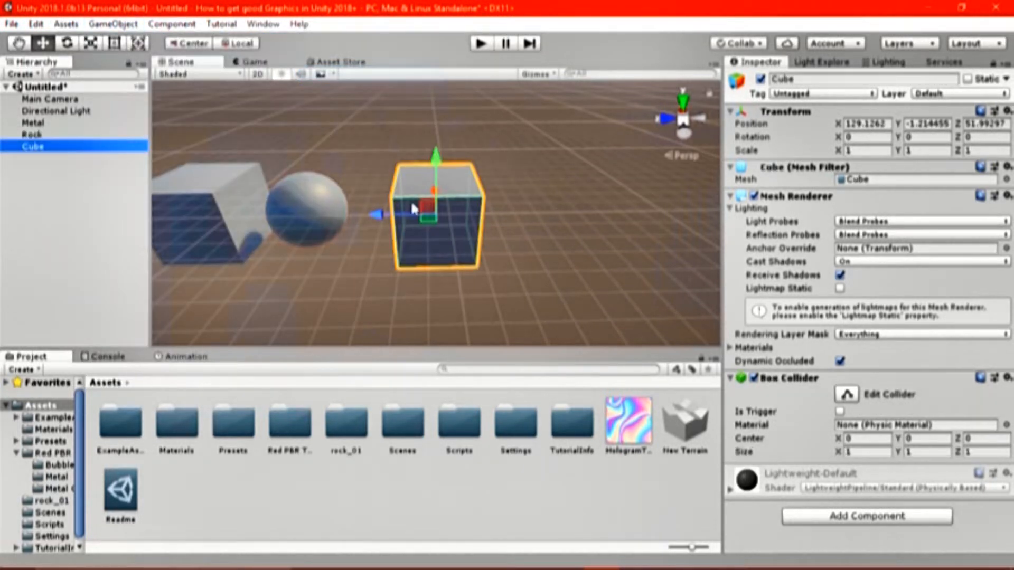
pyautogui.press('F2')
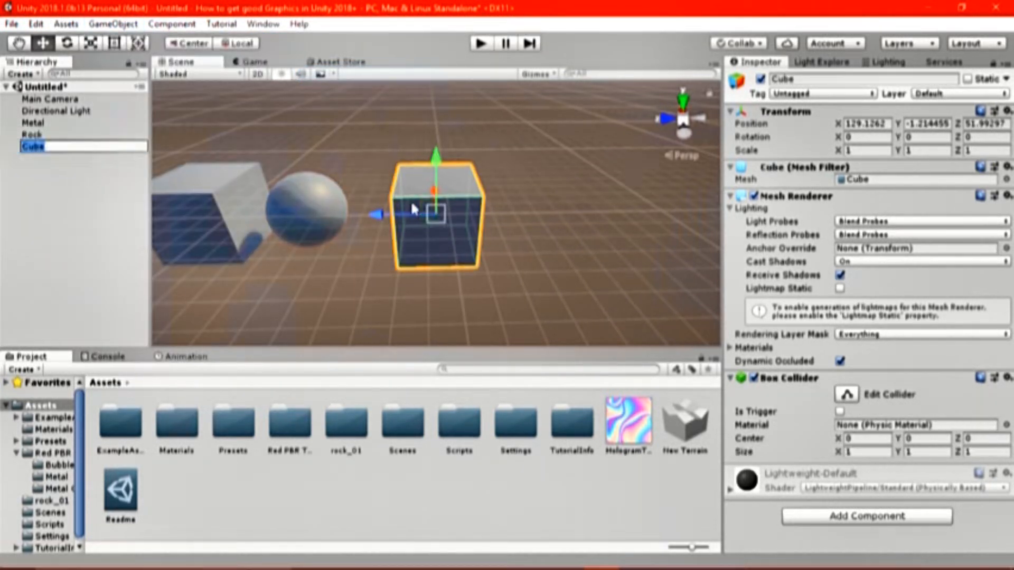
pyautogui.write('Mirr')
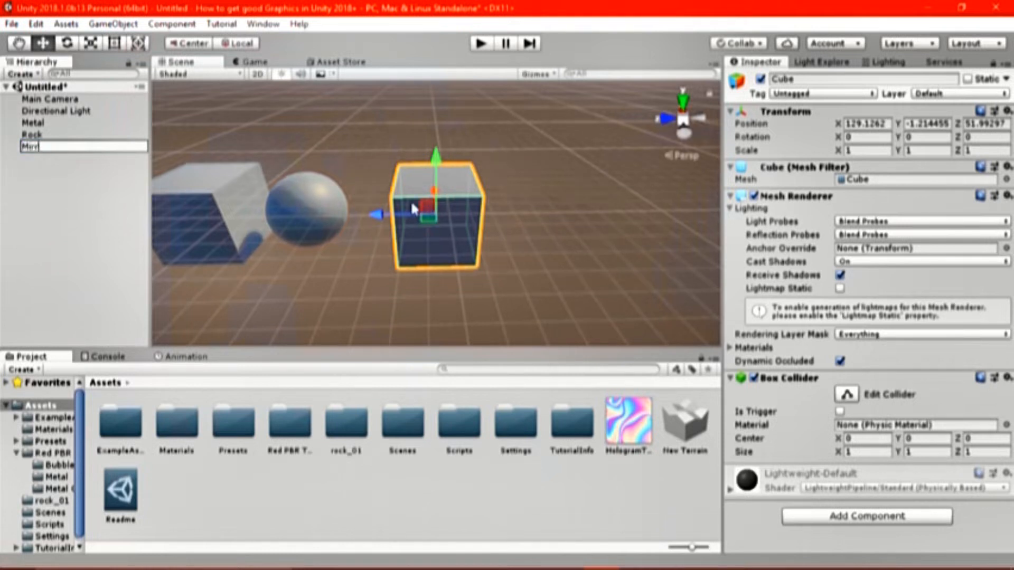
pyautogui.write('or Frame')
pyautogui.press('Return')
# - Reshape the Mirror Frame cube with the Rect tool into a thin upright panel, scaled to about 0.08 in X and 1.59 in Y
pyautogui.keyDown('alt'); pyautogui.moveTo(468, 238); pyautogui.dragTo(316, 189); pyautogui.keyUp('alt')
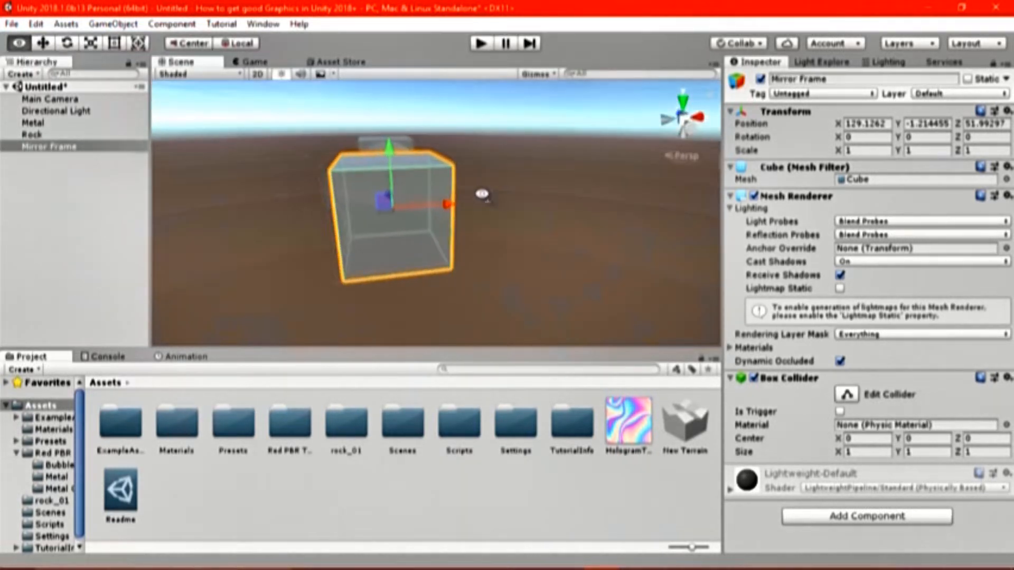
pyautogui.press('e')
pyautogui.press('r')
pyautogui.press('t')
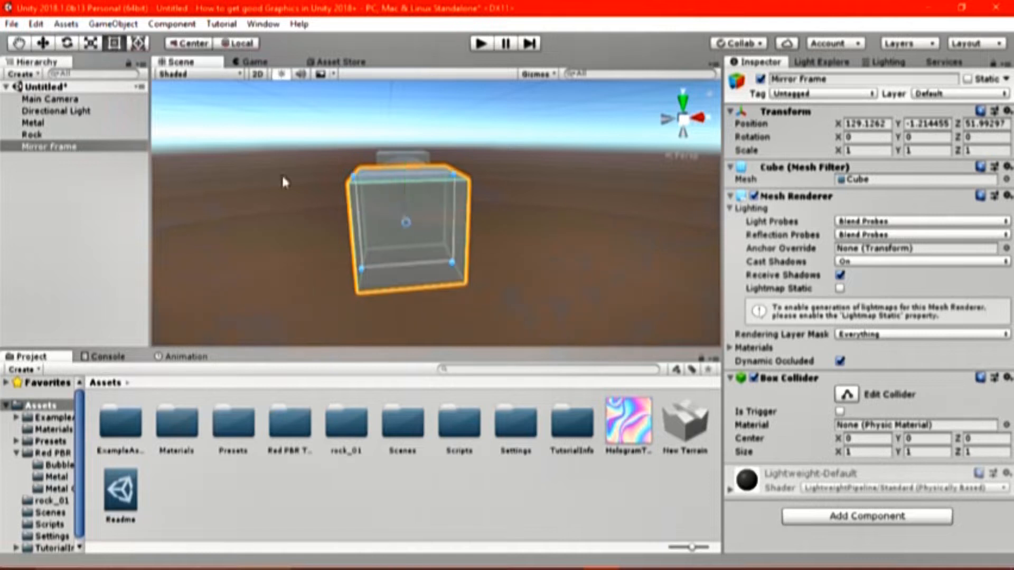
pyautogui.moveTo(366, 225); pyautogui.dragTo(444, 217)
pyautogui.moveTo(445, 217); pyautogui.dragTo(534, 237, button='right')
pyautogui.moveTo(357, 228); pyautogui.dragTo(478, 228, button='middle')
pyautogui.moveTo(483, 227); pyautogui.dragTo(665, 207, button='right')
pyautogui.moveTo(274, 252); pyautogui.dragTo(390, 172, button='middle')
pyautogui.moveTo(391, 119); pyautogui.dragTo(394, 27)
pyautogui.moveTo(312, 203); pyautogui.dragTo(327, 288, button='middle')
pyautogui.scroll(-4, 320, 208)
pyautogui.moveTo(320, 207); pyautogui.dragTo(360, 214, button='right')
# - Duplicate Mirror Frame and shrink the copy inward on all four sides to a scale of about 1.43 in Y and 0.86 in Z
pyautogui.click(85, 157)
pyautogui.click(84, 151)
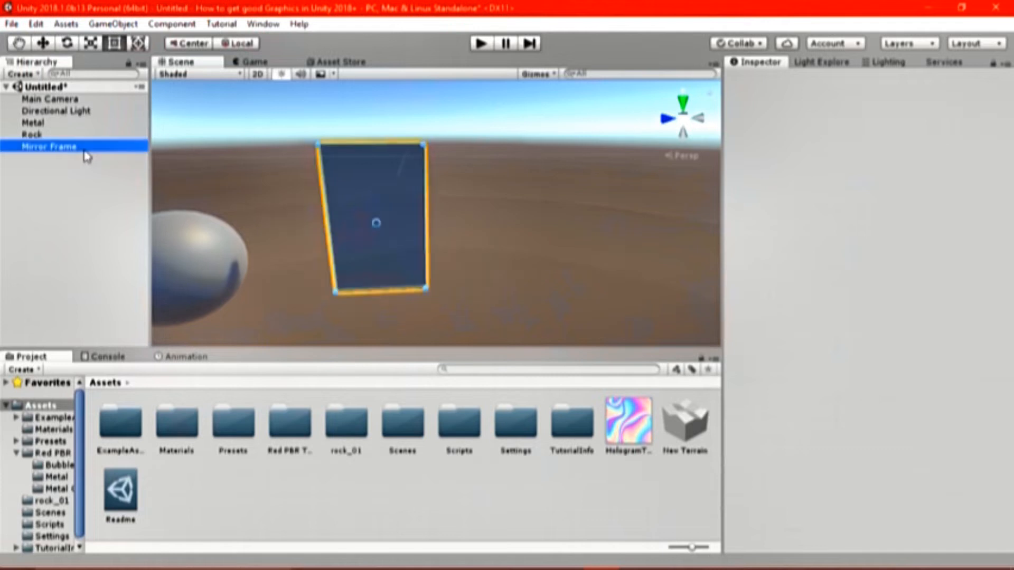
pyautogui.hotkey('ctrl', 'd')
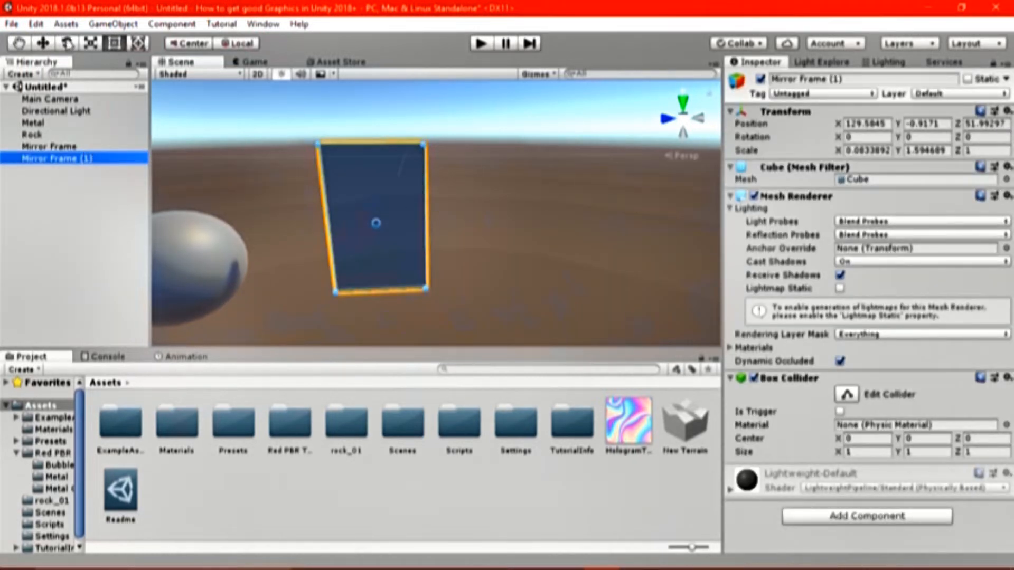
pyautogui.moveTo(360, 139); pyautogui.dragTo(360, 145)
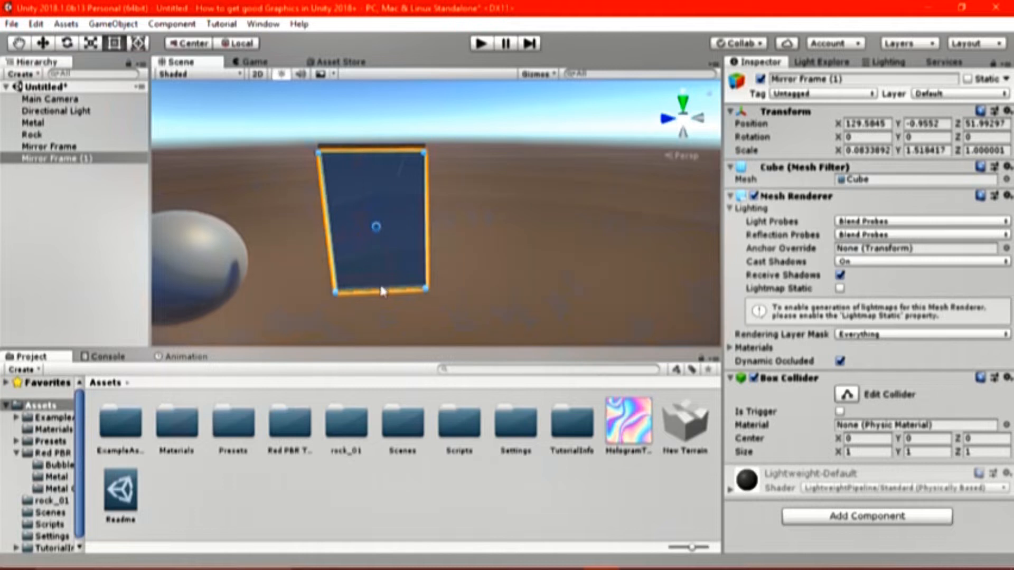
pyautogui.moveTo(380, 286); pyautogui.dragTo(383, 281)
pyautogui.moveTo(331, 235); pyautogui.dragTo(335, 235)
pyautogui.moveTo(426, 223); pyautogui.dragTo(418, 224)
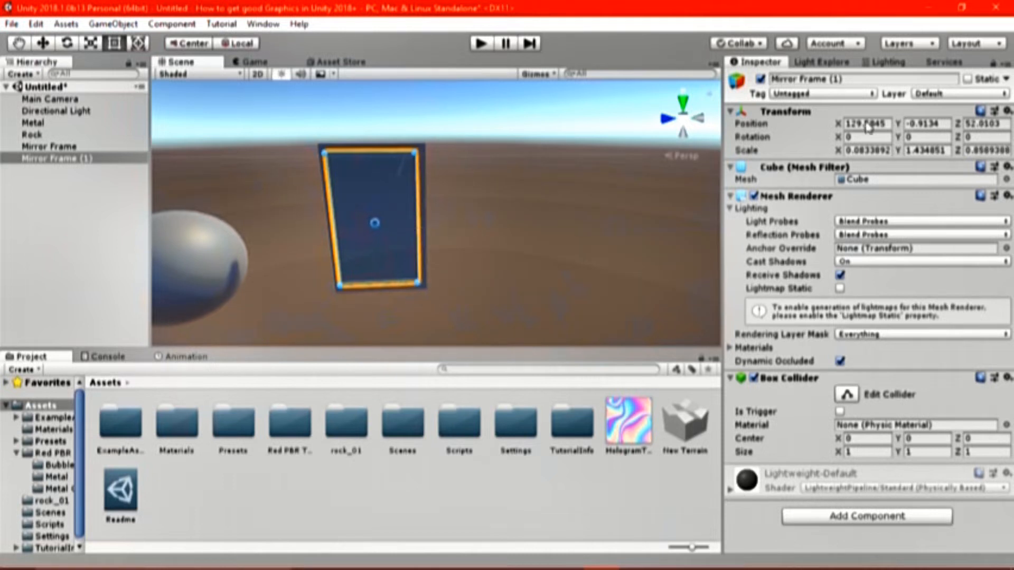
# - Rename the Mirror Frame (1) object as Mirror Glass
pyautogui.click(866, 79)
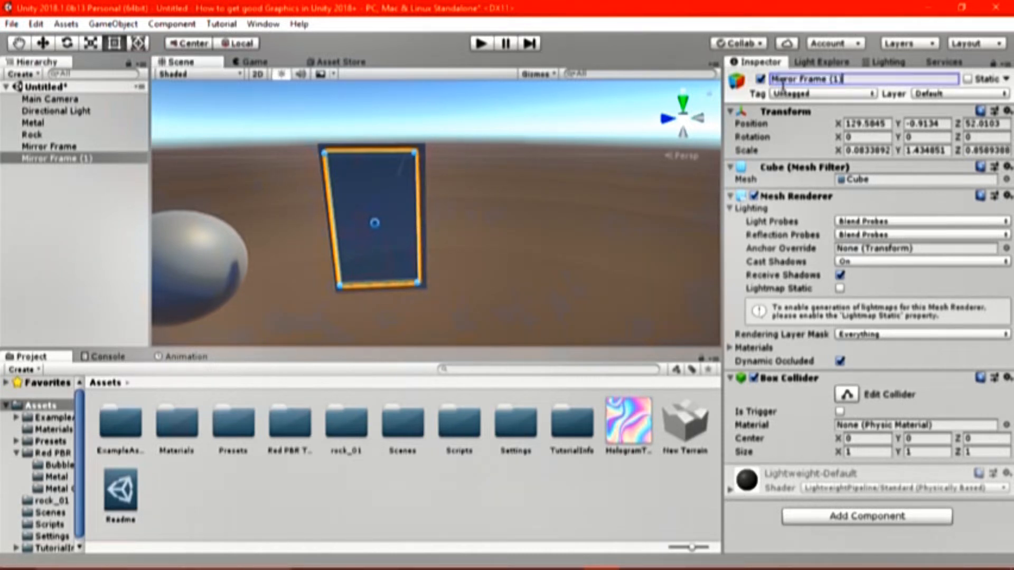
pyautogui.press('BackSpace')
pyautogui.press('BackSpace')
pyautogui.press('BackSpace')
pyautogui.press('BackSpace')
pyautogui.press('BackSpace')
pyautogui.press('BackSpace')
pyautogui.press('BackSpace')
pyautogui.press('BackSpace')
pyautogui.press('BackSpace')
pyautogui.press('BackSpace')
pyautogui.press('BackSpace')
pyautogui.press('BackSpace')
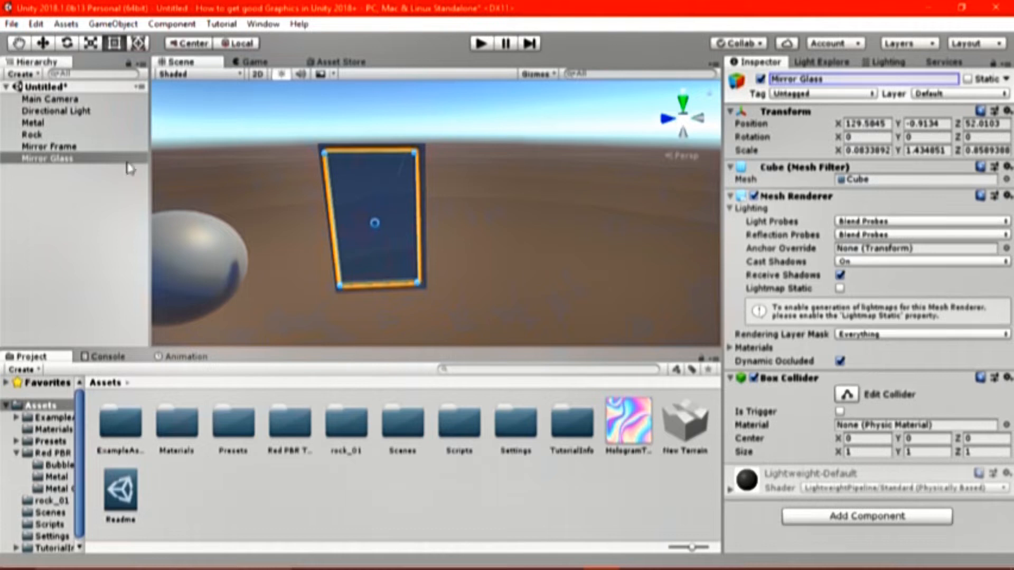
# - Parent Mirror Glass under Mirror Frame in the hierarchy
pyautogui.moveTo(127, 158); pyautogui.dragTo(132, 147)
pyautogui.click(16, 146)
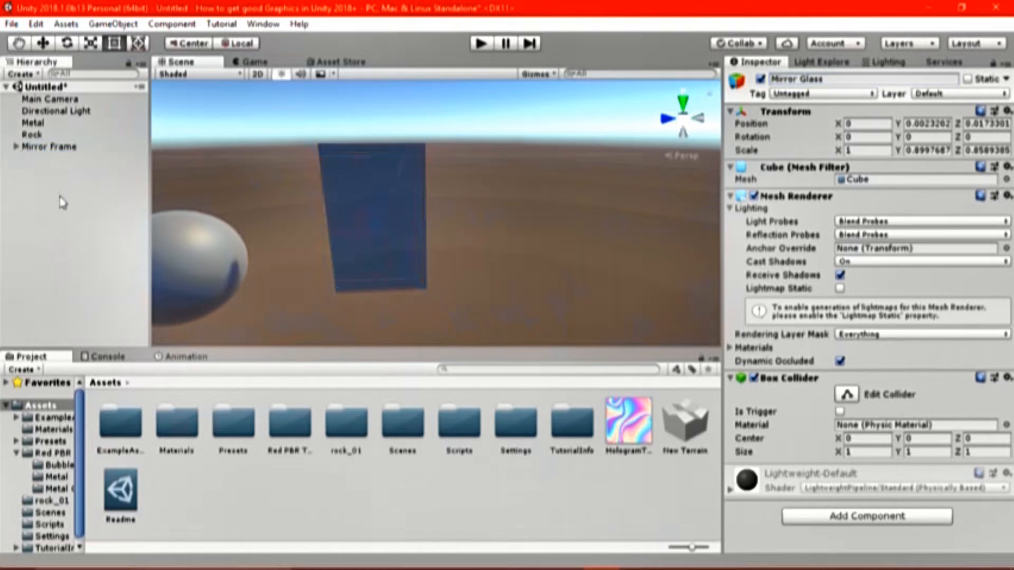
pyautogui.click(60, 199)
# - Move Mirror Glass slightly out of the frame along X to a local X position of about -0.25
pyautogui.click(16, 146)
pyautogui.click(47, 158)
pyautogui.keyDown('alt'); pyautogui.moveTo(581, 211); pyautogui.dragTo(481, 192); pyautogui.keyUp('alt')
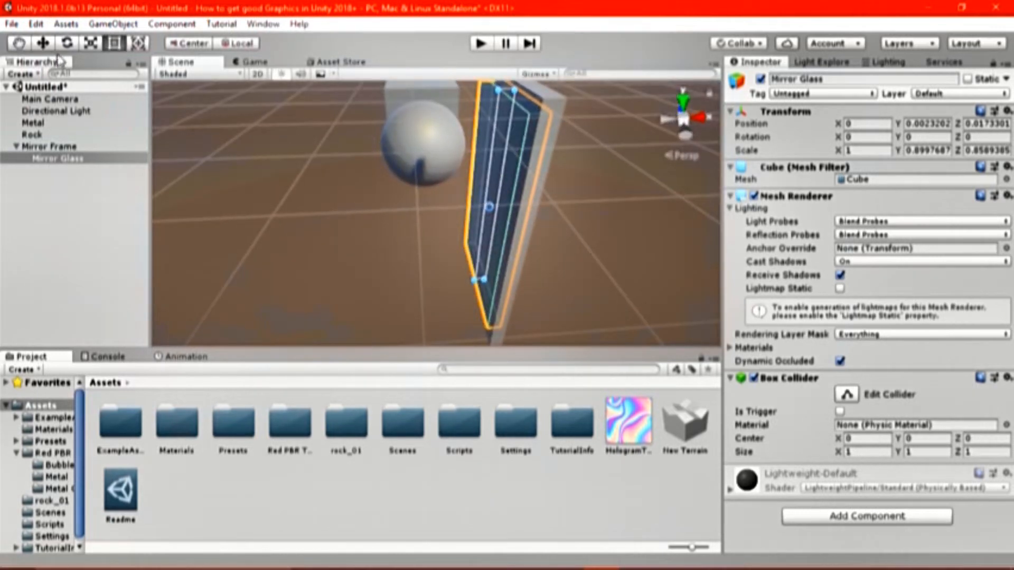
pyautogui.click(43, 43)
pyautogui.moveTo(546, 206); pyautogui.dragTo(543, 204)
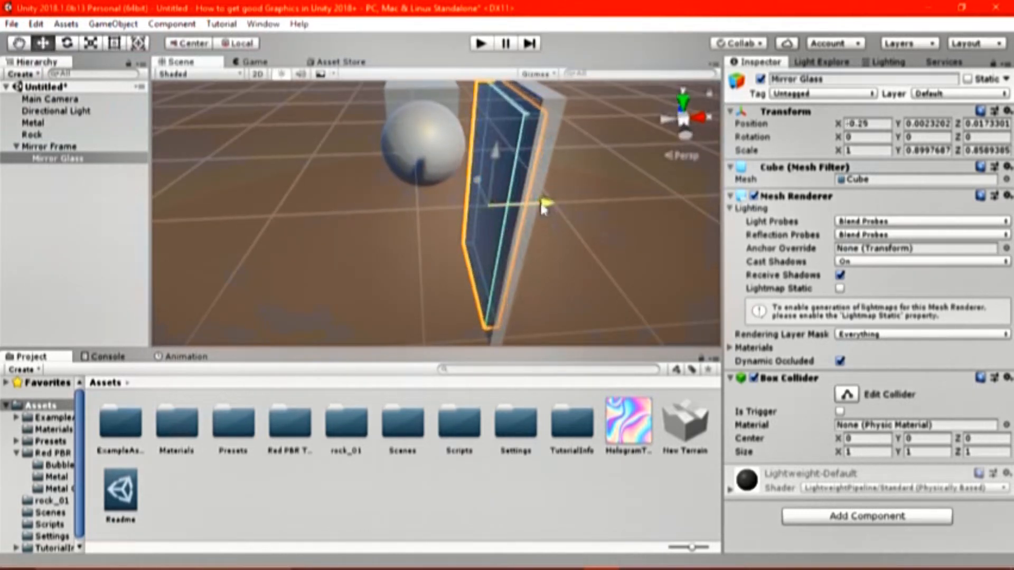
# - Shift the Rock sphere slightly away from the Metal cube along Z to a position of about 53.57
pyautogui.click(184, 240)
pyautogui.keyDown('alt'); pyautogui.moveTo(184, 241); pyautogui.dragTo(465, 187); pyautogui.keyUp('alt')
pyautogui.click(464, 183)
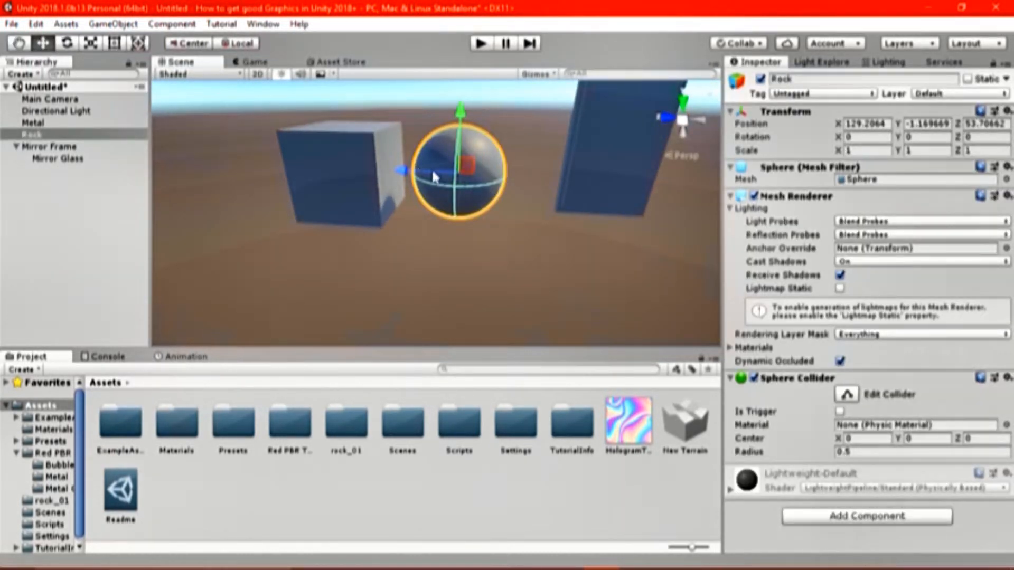
pyautogui.click(432, 176)
pyautogui.click(421, 176)
pyautogui.moveTo(415, 174); pyautogui.dragTo(420, 177)
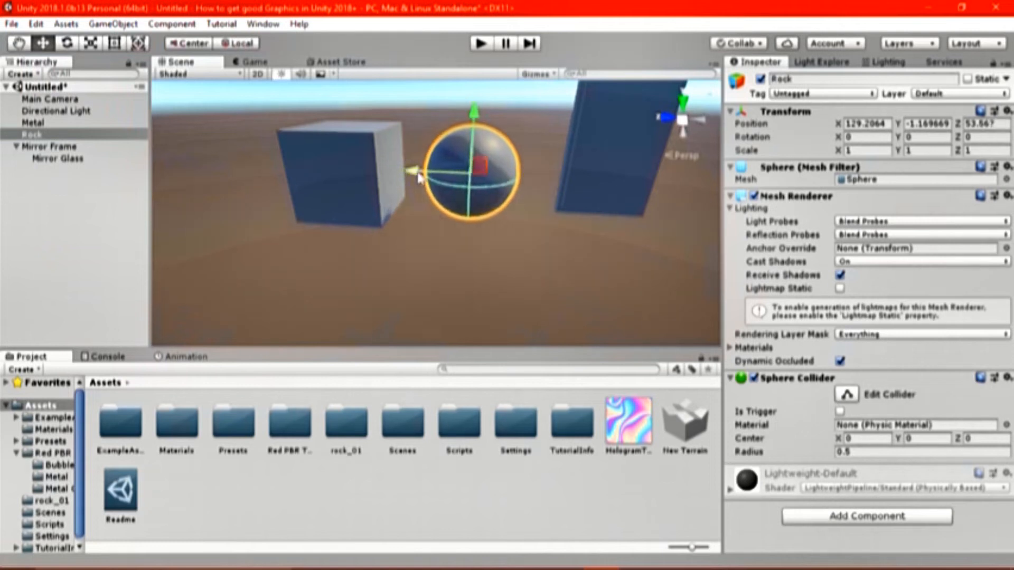
# - Duplicate Mirror Glass and take the copy out of Mirror Frame to the top level of the hierarchy
pyautogui.click(90, 159)
pyautogui.hotkey('ctrl', 'd')
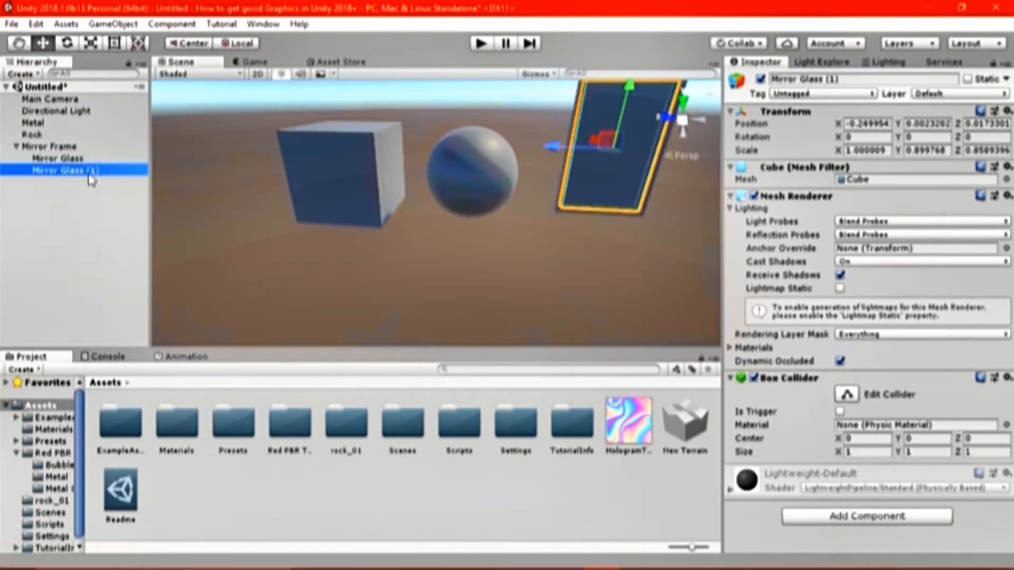
pyautogui.click(14, 147)
pyautogui.click(19, 148)
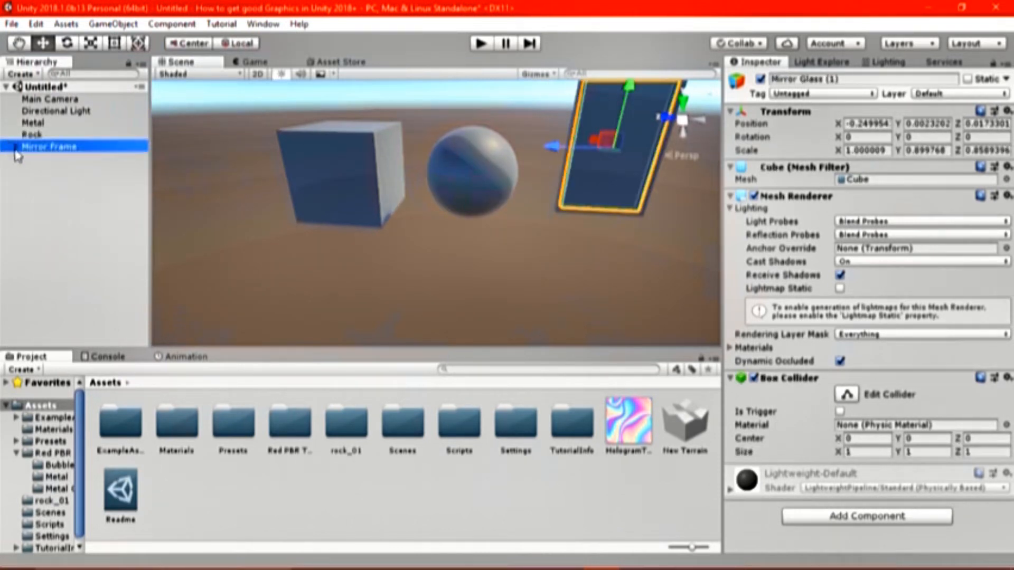
pyautogui.click(16, 147)
pyautogui.moveTo(85, 171); pyautogui.dragTo(48, 165)
pyautogui.click(16, 158)
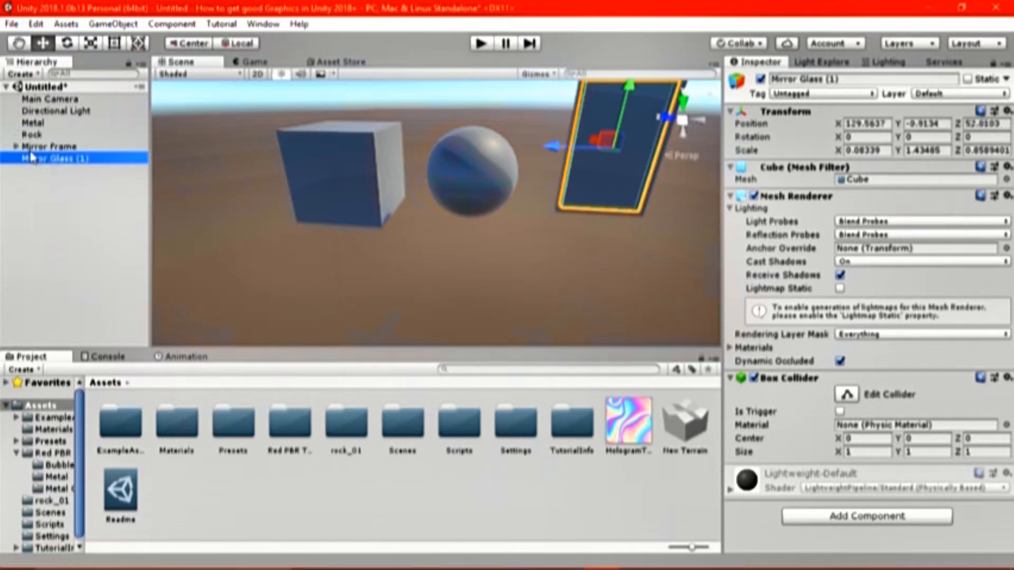
# - Rename the unparented mirror glass copy as Glass
pyautogui.click(85, 196)
pyautogui.click(52, 160)
pyautogui.click(50, 160)
pyautogui.write('Glass')
pyautogui.press('Return')
# - Move the Glass panel beside the mirror along Z to a position of about 50.43
pyautogui.press('f')
pyautogui.moveTo(330, 184); pyautogui.dragTo(475, 192)
pyautogui.moveTo(382, 208); pyautogui.dragTo(437, 193, button='middle')
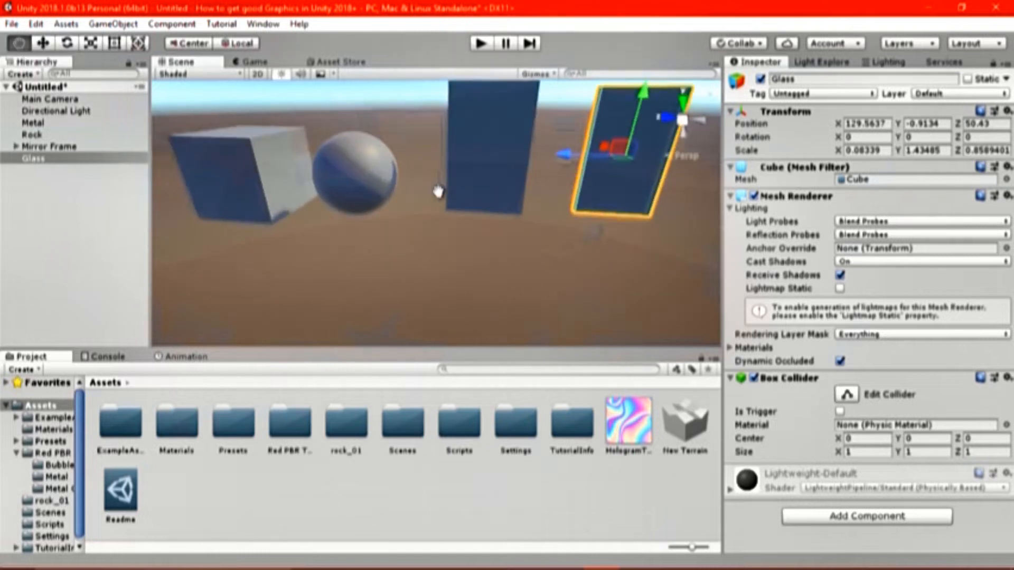
pyautogui.moveTo(436, 192); pyautogui.dragTo(459, 176, button='right')
# - Create a material named Metal 1 in the Materials folder and apply it to the Metal cube
pyautogui.doubleClick(185, 458)
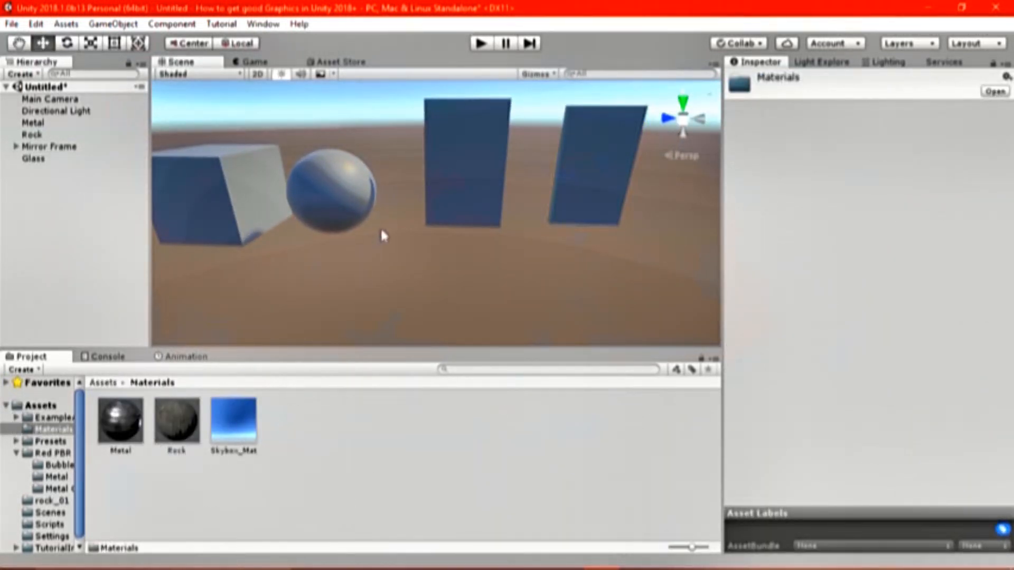
pyautogui.rightClick(374, 484)
pyautogui.moveTo(475, 176)
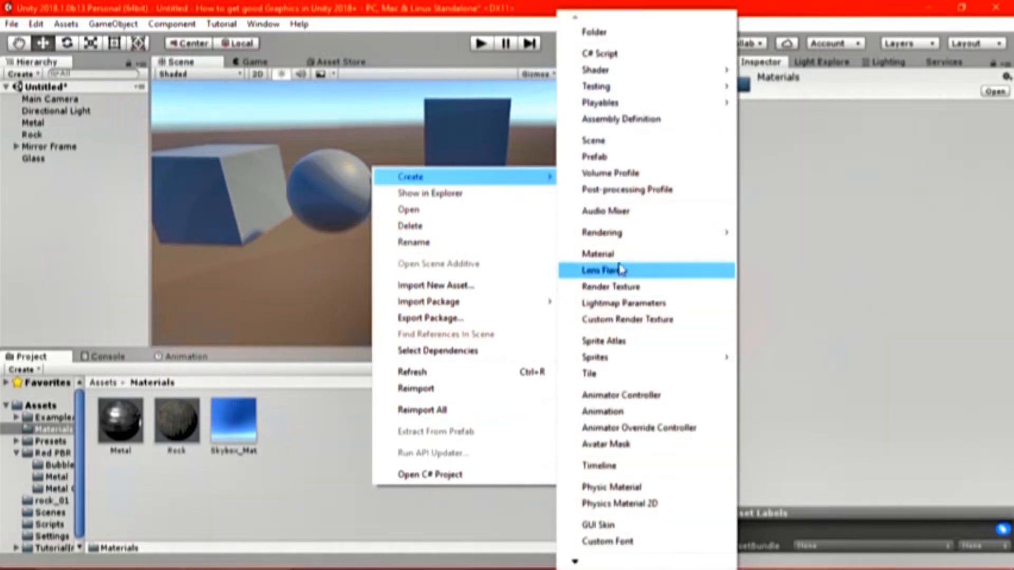
pyautogui.click(614, 255)
pyautogui.write('Ma')
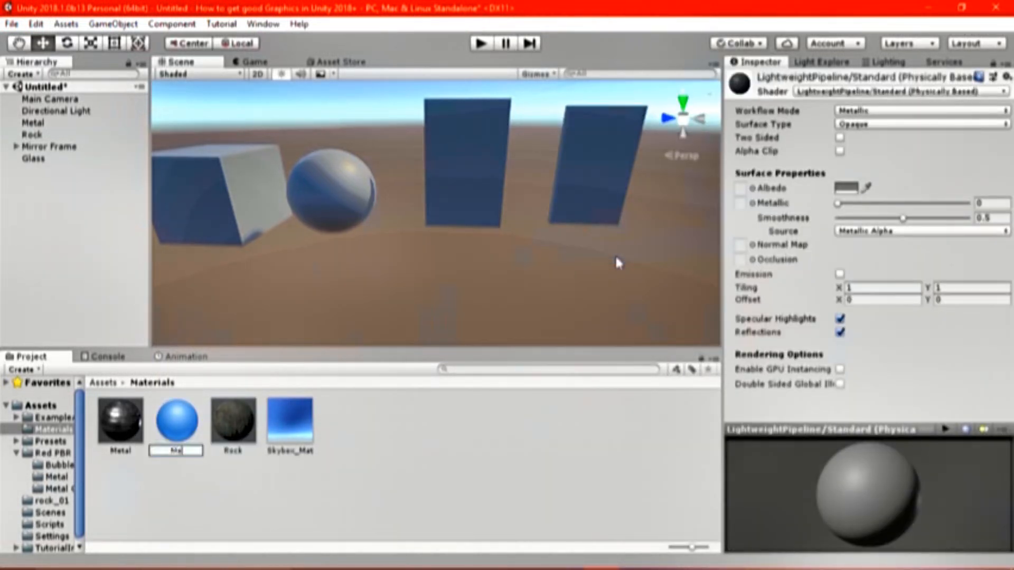
pyautogui.write('tal 1')
pyautogui.press('Return')
pyautogui.moveTo(189, 419); pyautogui.dragTo(205, 153)
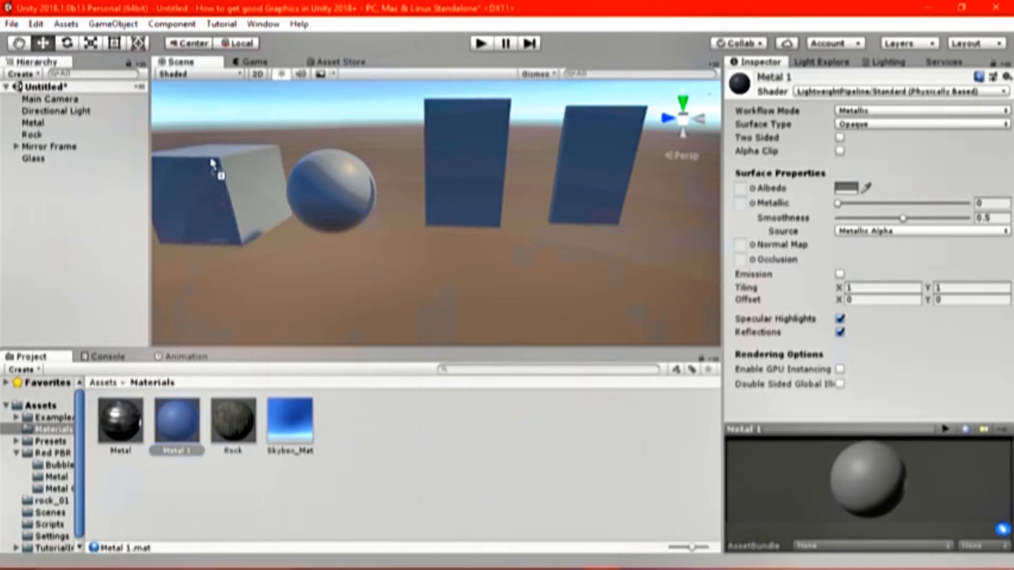
# - Apply the Metal 1 material to the Mirror Frame
pyautogui.moveTo(531, 251); pyautogui.dragTo(364, 292, button='right')
pyautogui.moveTo(686, 205); pyautogui.dragTo(393, 306, button='middle')
pyautogui.moveTo(188, 434); pyautogui.dragTo(357, 240)
# - Create a material named rock 1 in the Materials folder and apply it to the Rock sphere
pyautogui.rightClick(403, 482)
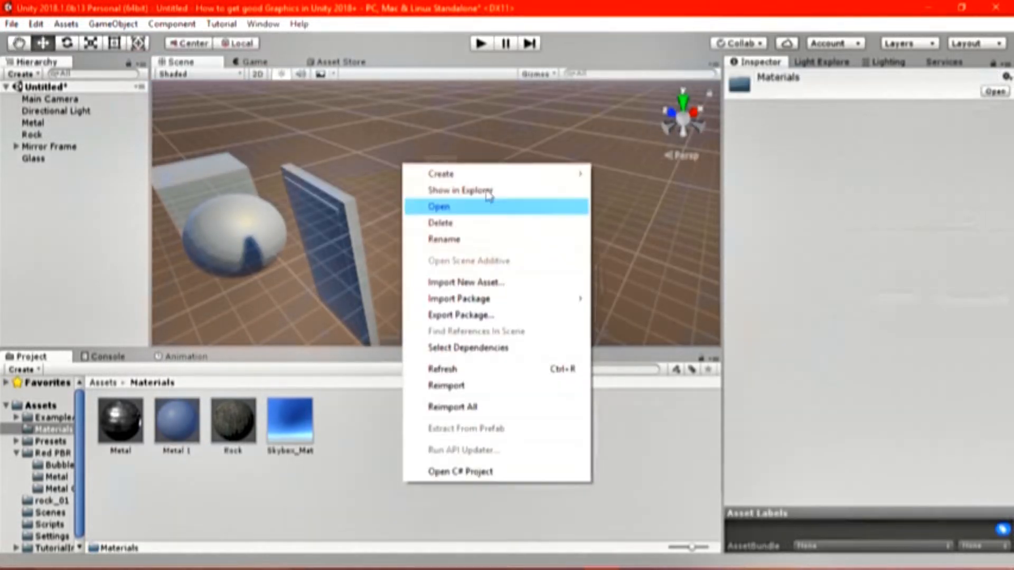
pyautogui.moveTo(501, 173)
pyautogui.click(656, 255)
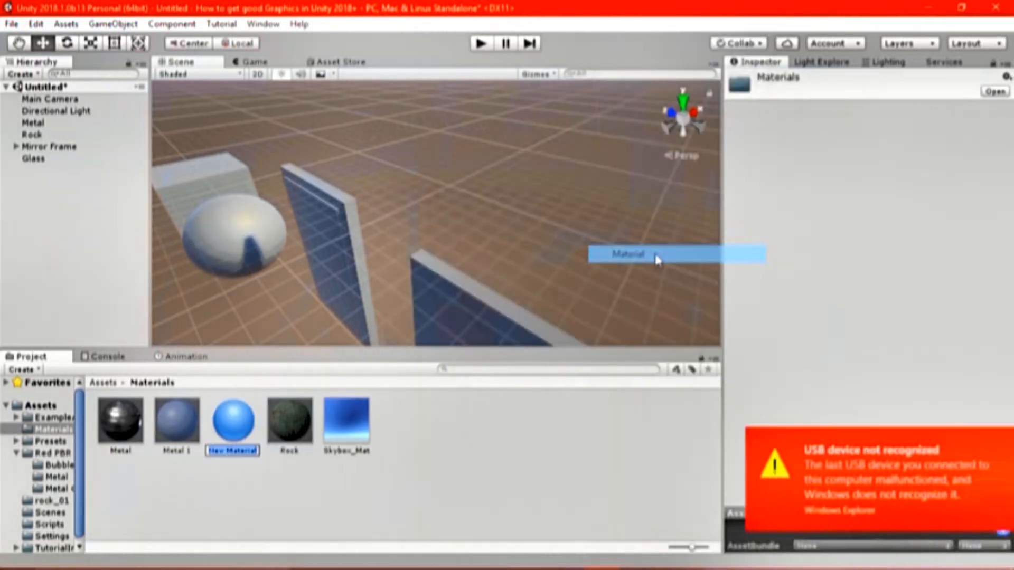
pyautogui.write('Glas')
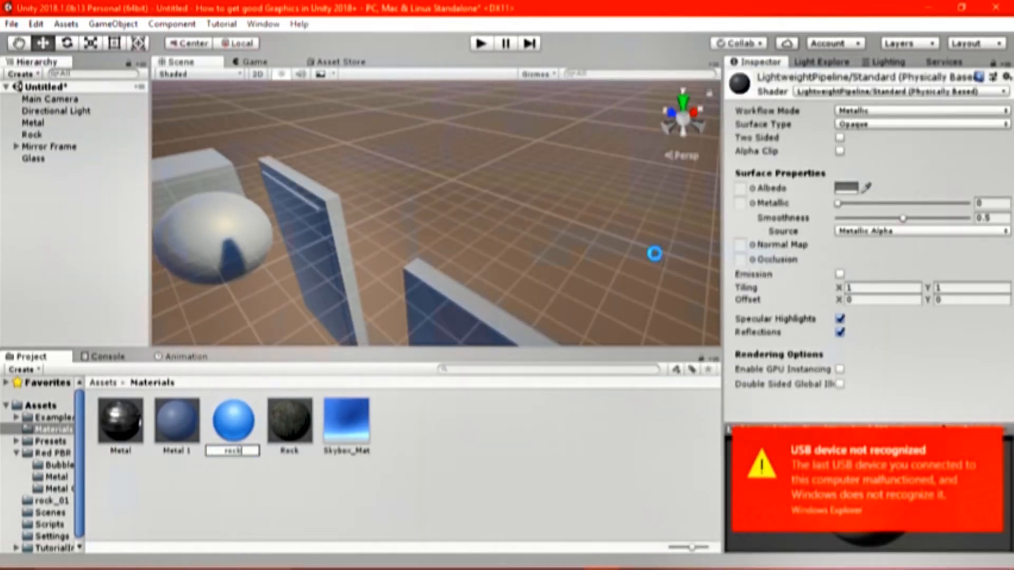
pyautogui.press('Return')
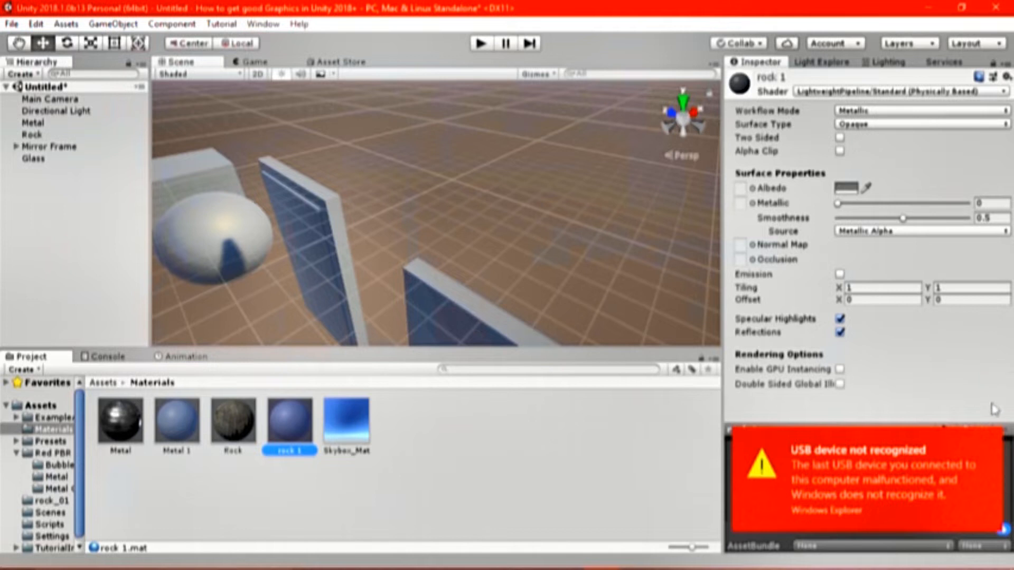
pyautogui.moveTo(298, 434); pyautogui.dragTo(202, 222)
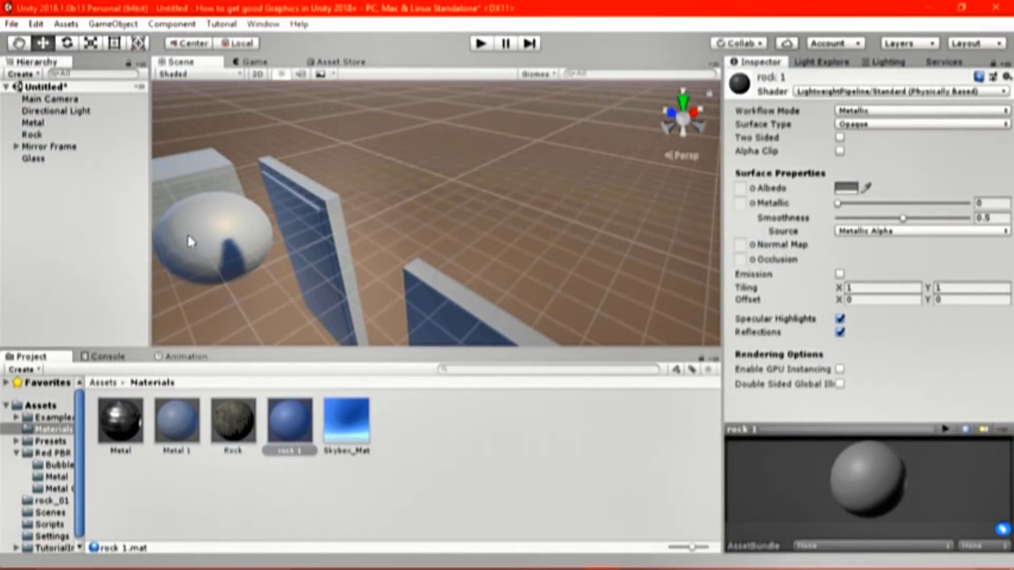
# - Create a material named Mirro Glass in the Materials folder and apply it to the mirror's glass panel
pyautogui.rightClick(449, 429)
pyautogui.moveTo(513, 126)
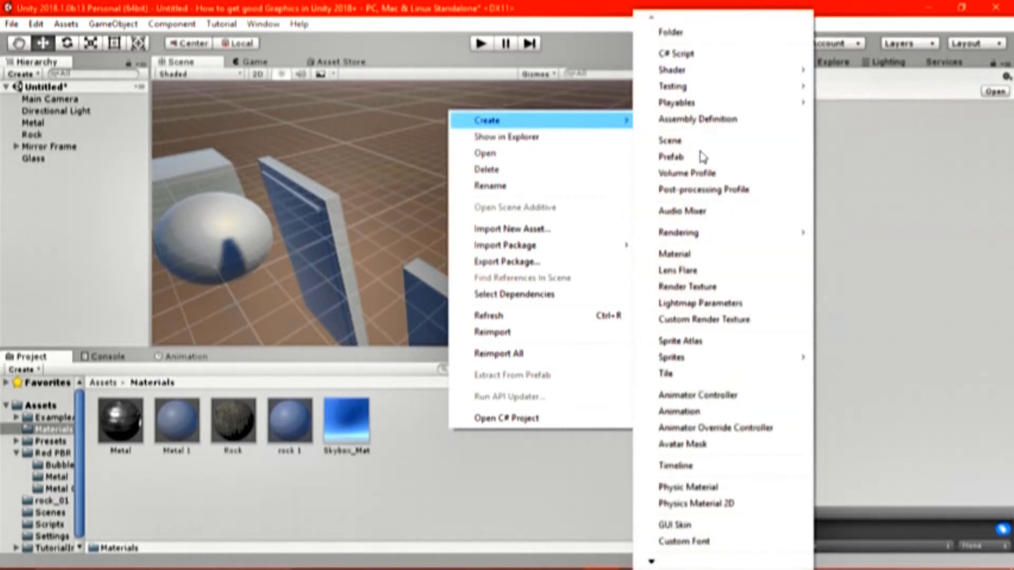
pyautogui.click(681, 254)
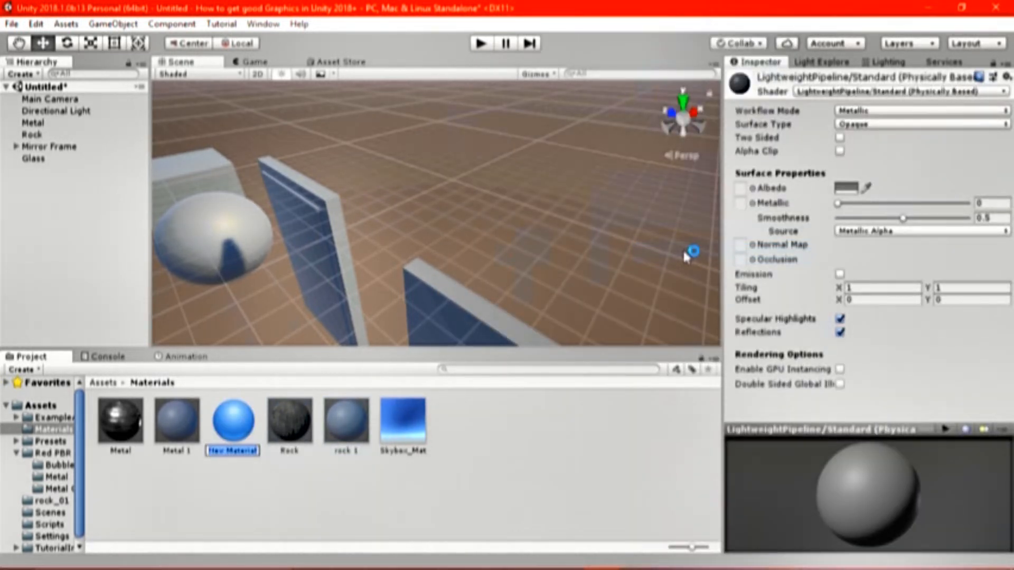
pyautogui.write('H')
pyautogui.write('irro Glass')
pyautogui.press('Return')
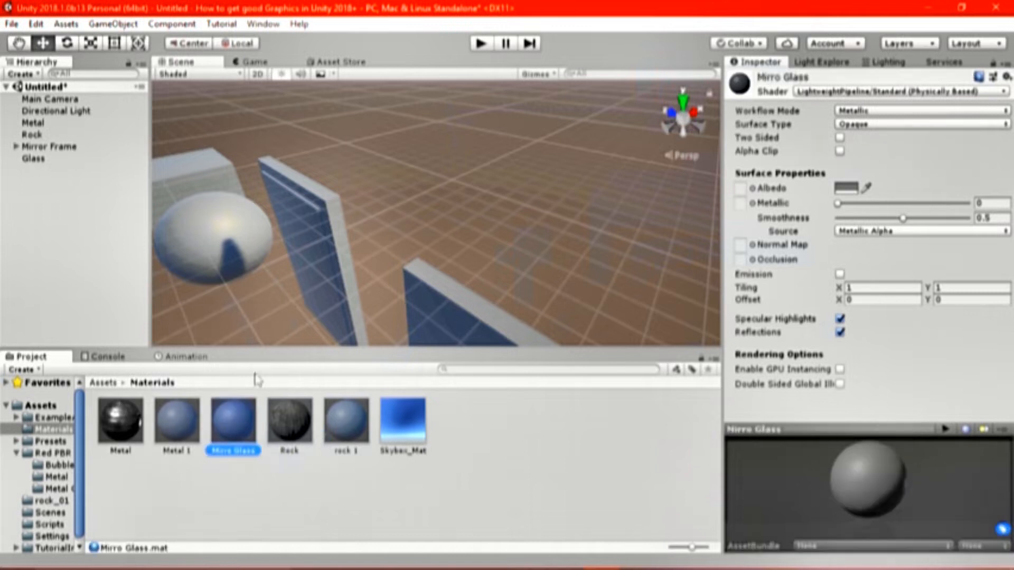
pyautogui.moveTo(264, 349); pyautogui.dragTo(312, 255)
# - Create a material named Glass in the Materials folder for the separate Glass panel
pyautogui.moveTo(317, 256); pyautogui.dragTo(507, 301, button='right')
pyautogui.rightClick(585, 485)
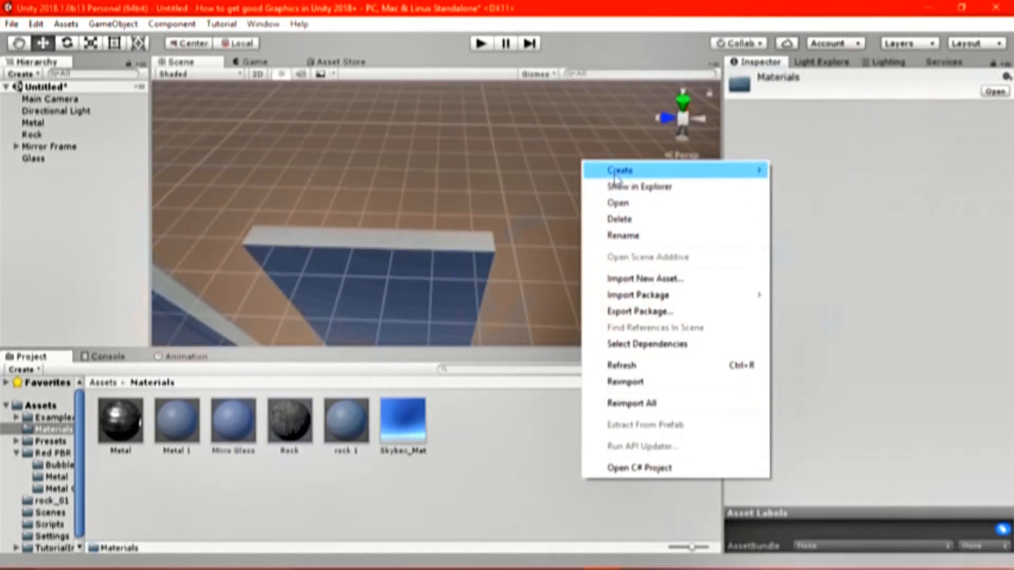
pyautogui.moveTo(610, 167)
pyautogui.click(850, 257)
pyautogui.write('Glass')
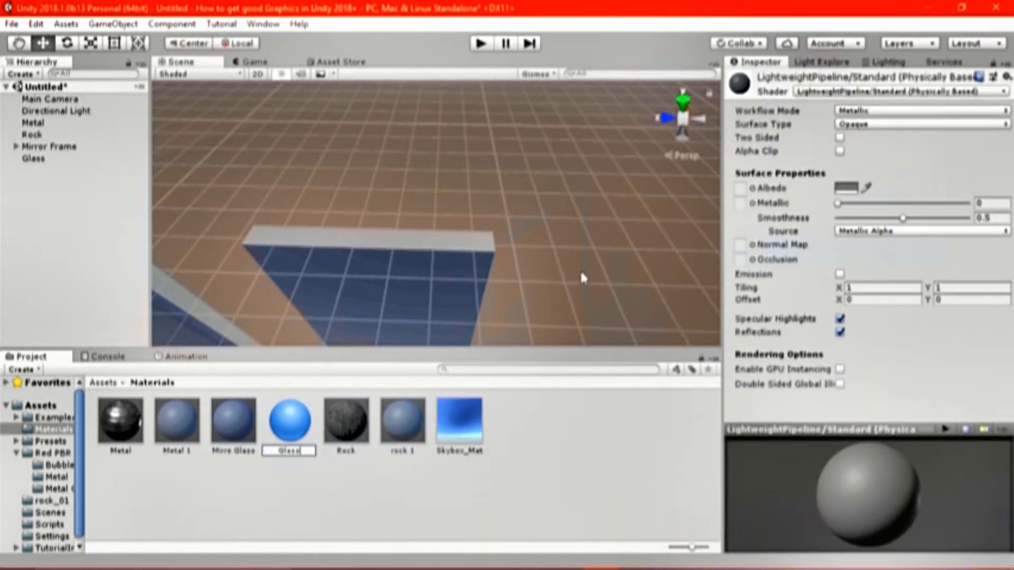
pyautogui.press('Return')
# - Review all the scene objects together, check the contents of the Red PBR Texture folder, and return to the Materials folder
pyautogui.moveTo(254, 306); pyautogui.dragTo(538, 182, button='middle')
pyautogui.scroll(-3, 561, 257)
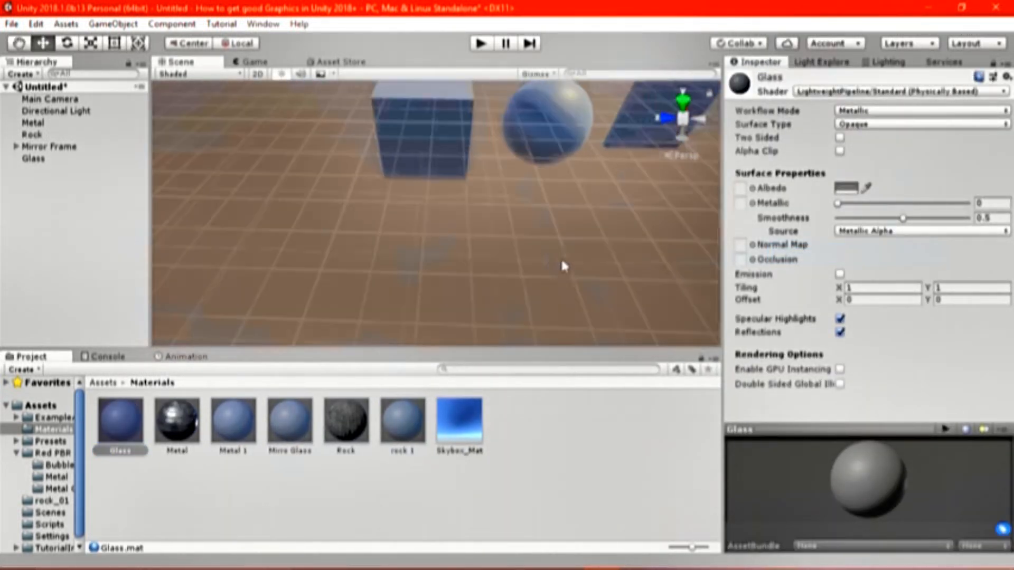
pyautogui.moveTo(560, 258); pyautogui.dragTo(609, 174, button='right')
pyautogui.moveTo(609, 174); pyautogui.dragTo(567, 182, button='middle')
pyautogui.moveTo(566, 182); pyautogui.dragTo(537, 193, button='right')
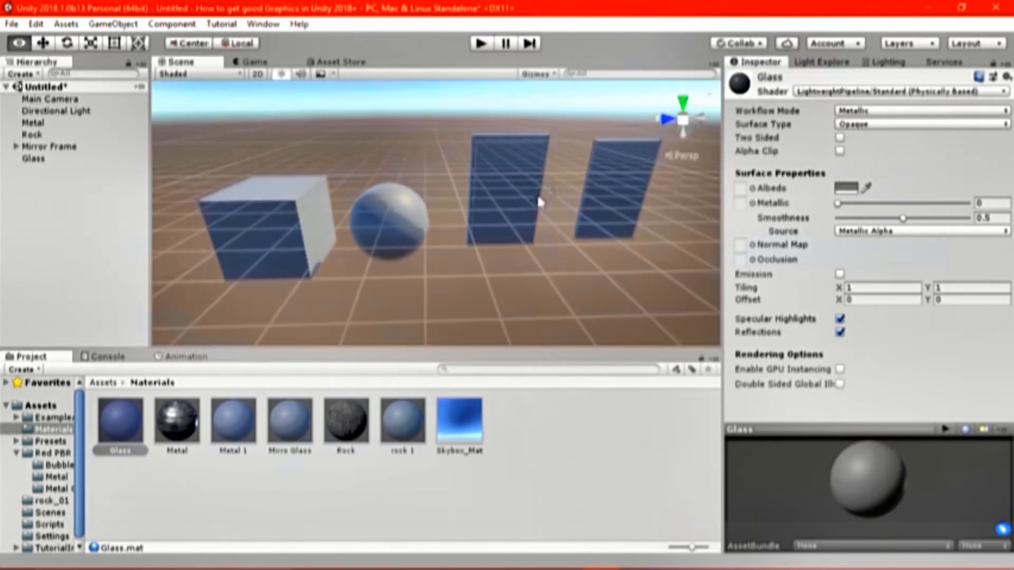
pyautogui.press('w')
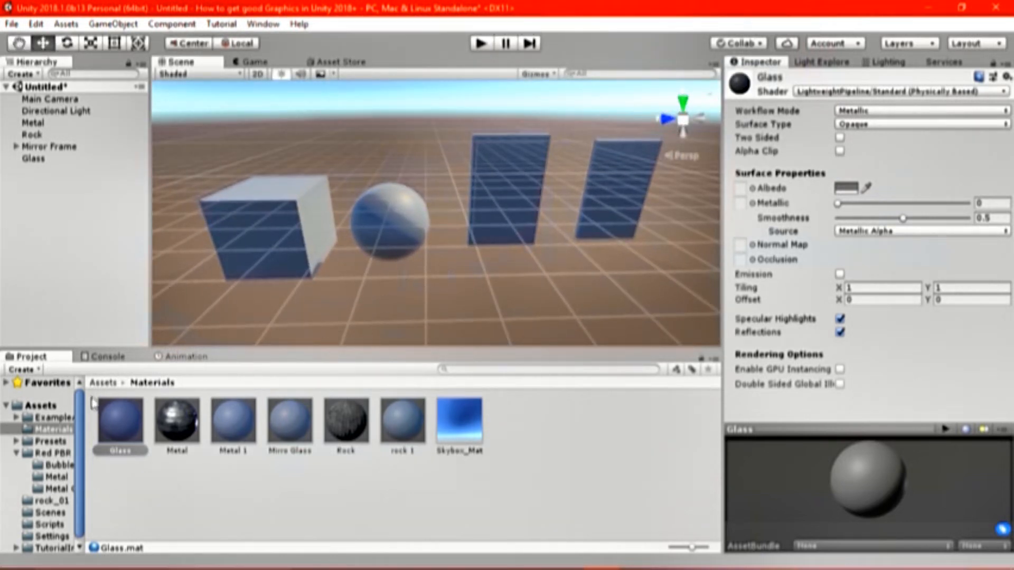
pyautogui.click(102, 383)
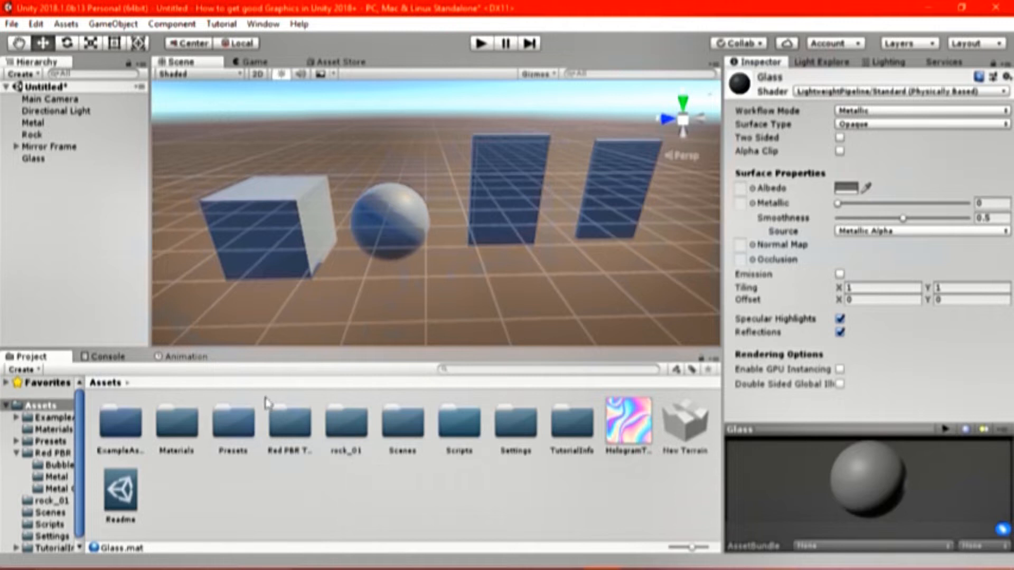
pyautogui.doubleClick(288, 423)
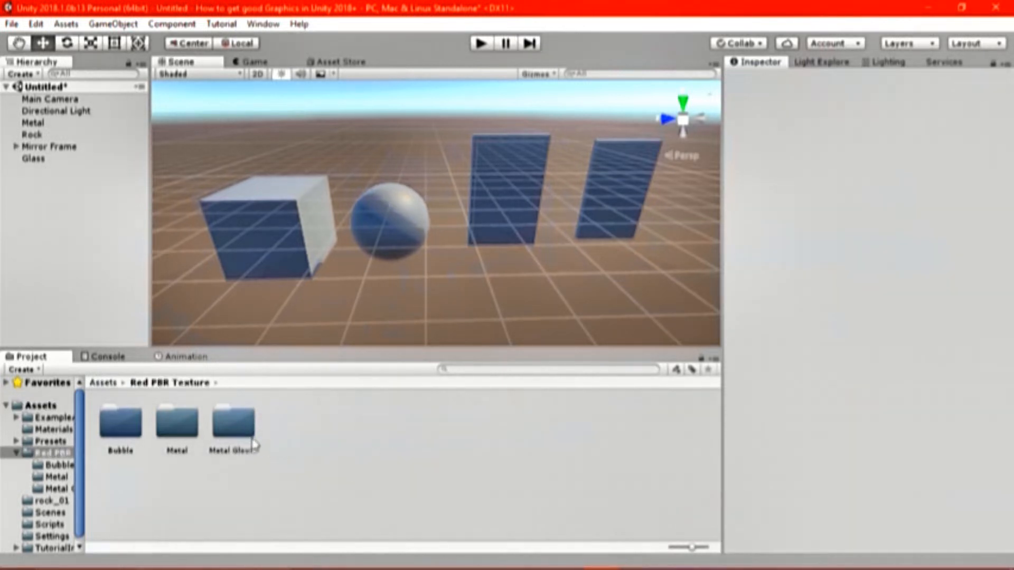
pyautogui.click(103, 382)
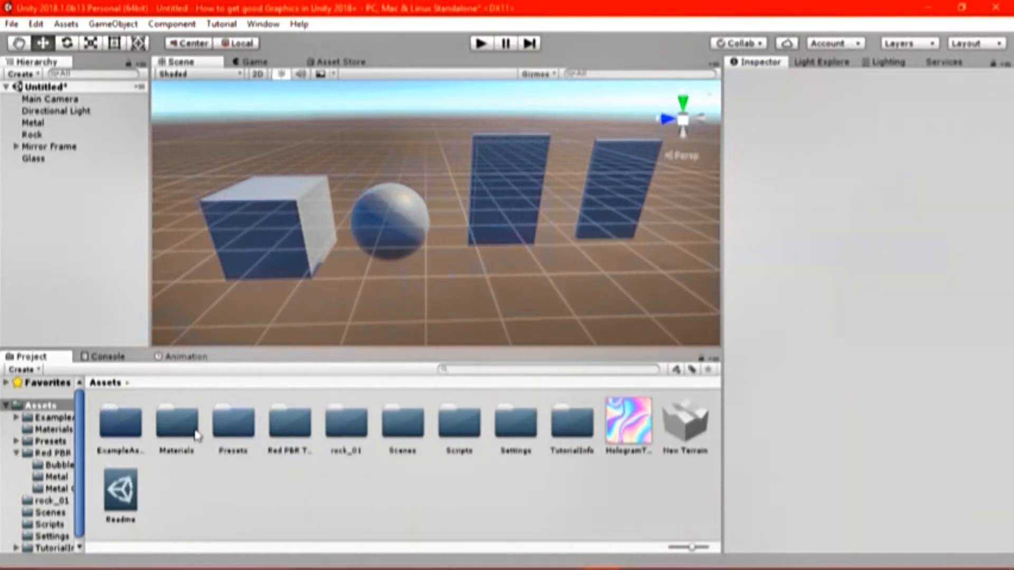
pyautogui.doubleClick(177, 423)
pyautogui.click(565, 470)
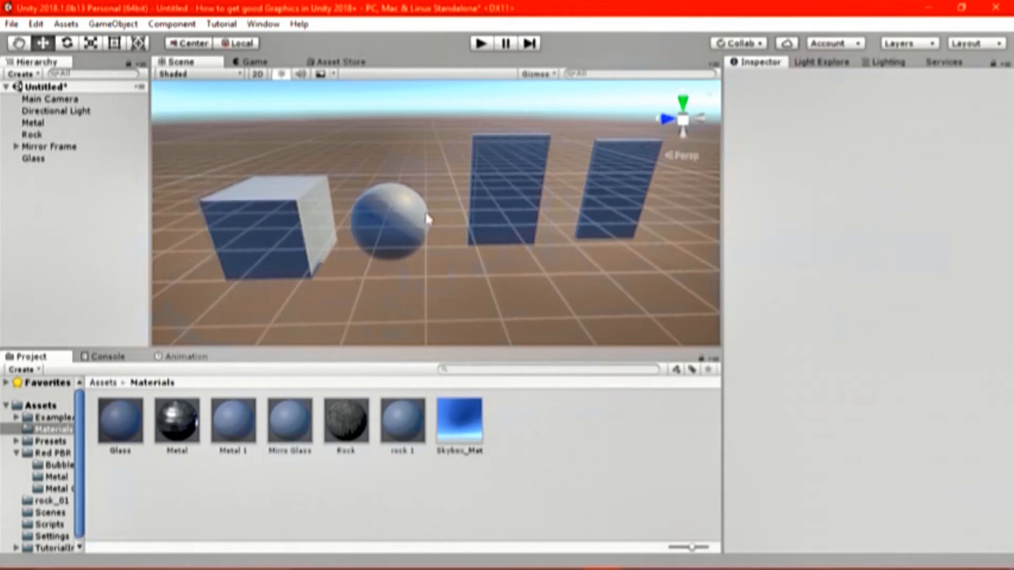
# - Select the Metal 1 material and choose the Metallic workflow mode and the Opaque surface type
pyautogui.moveTo(423, 279); pyautogui.dragTo(437, 289, button='middle')
pyautogui.scroll(2, 437, 289)
pyautogui.moveTo(367, 274); pyautogui.dragTo(419, 238, button='middle')
pyautogui.moveTo(419, 237); pyautogui.dragTo(412, 189, button='right')
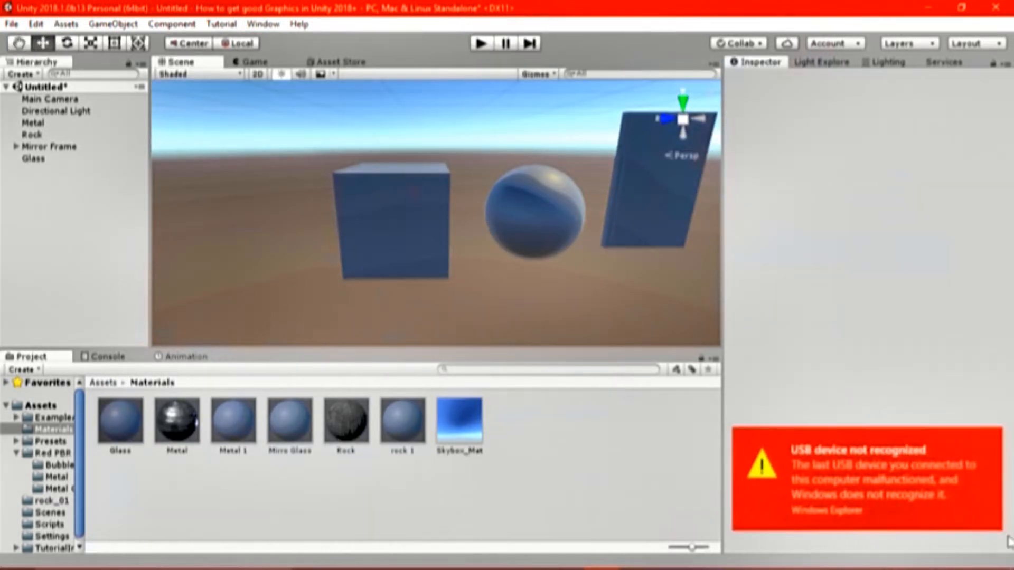
pyautogui.click(997, 444)
pyautogui.click(232, 417)
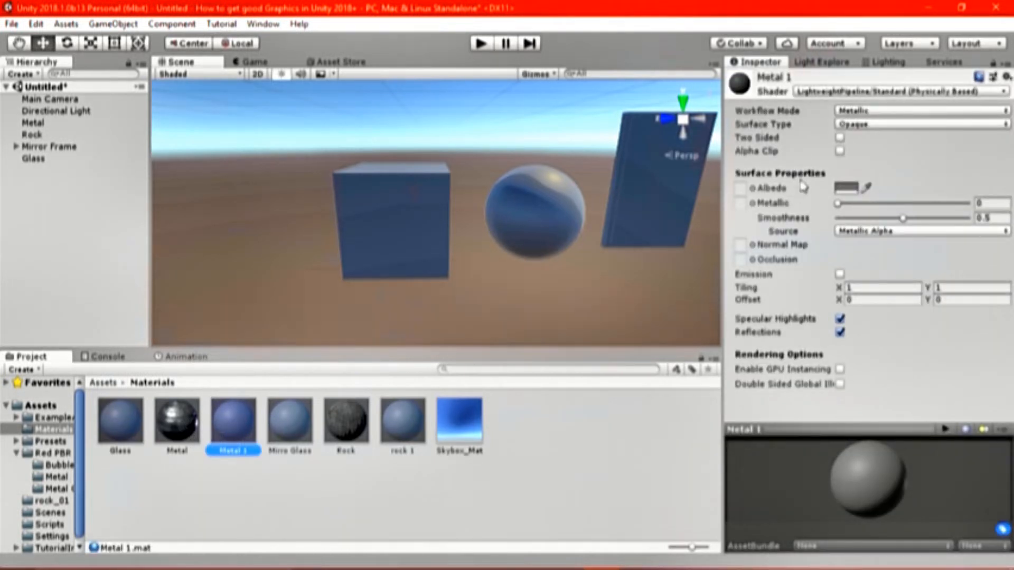
pyautogui.click(865, 112)
pyautogui.click(846, 142)
pyautogui.click(867, 125)
pyautogui.click(856, 141)
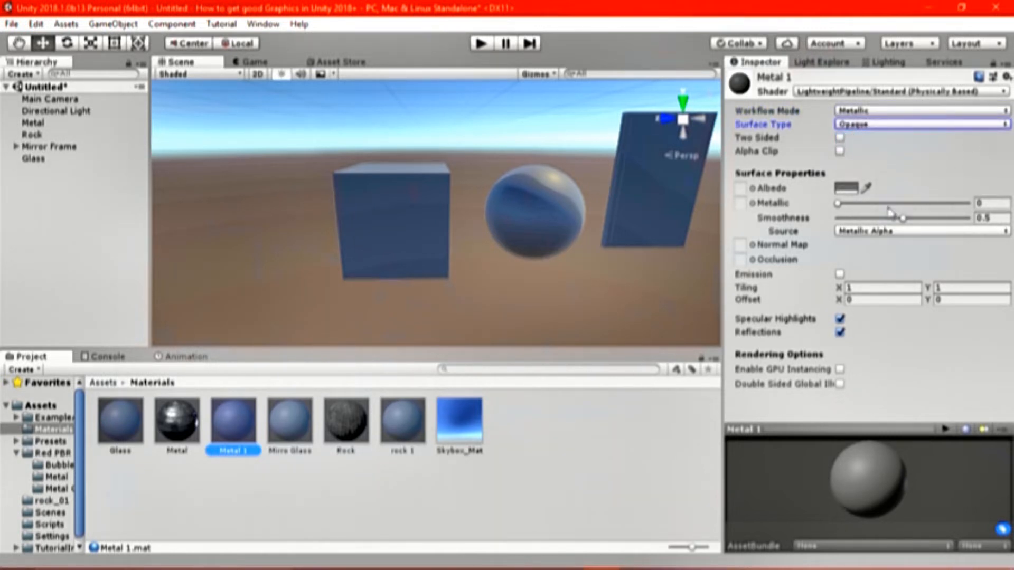
# - Set both the metallic and smoothness values of the Metal 1 material to 1
pyautogui.click(845, 187)
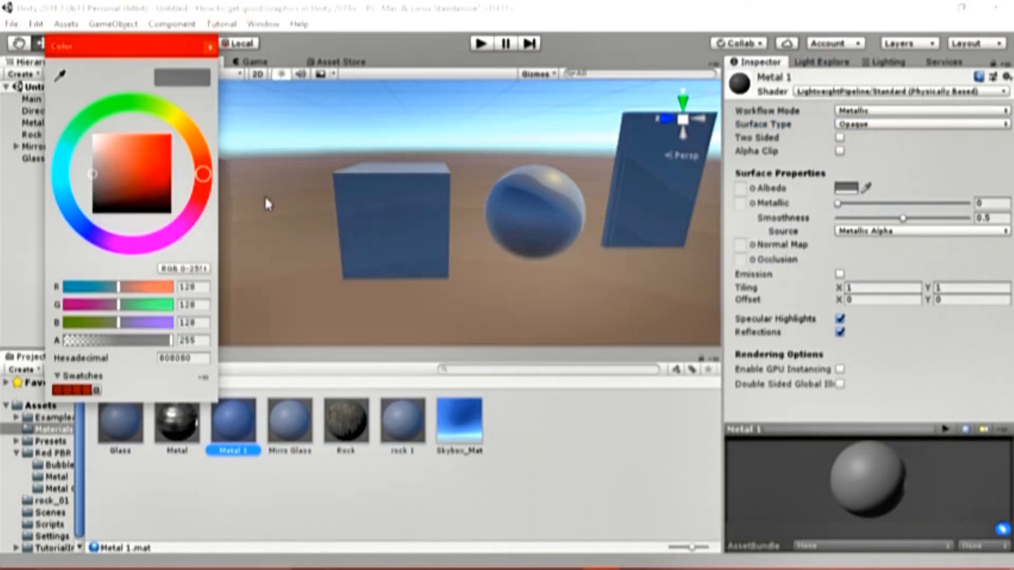
pyautogui.click(209, 47)
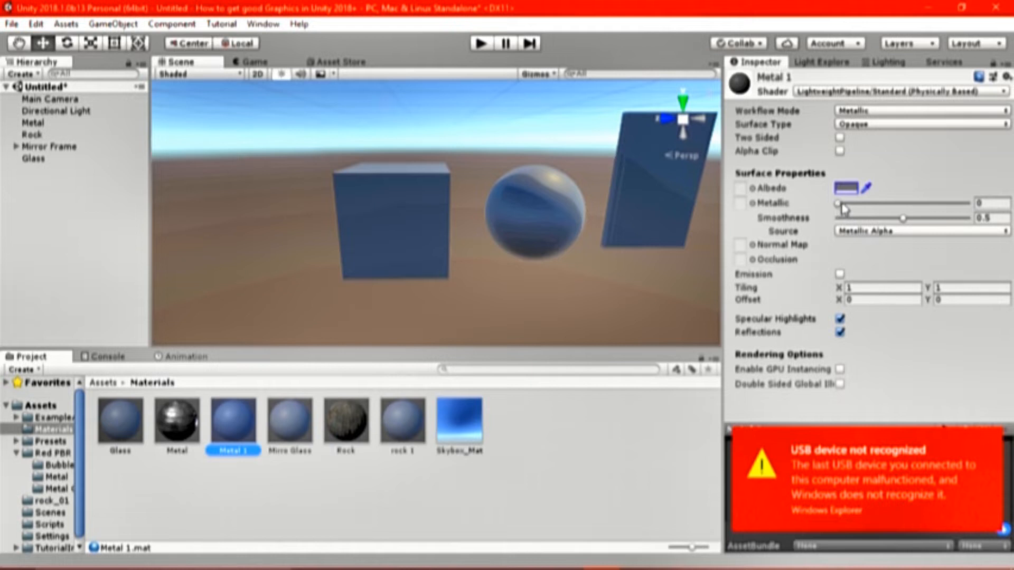
pyautogui.moveTo(839, 203); pyautogui.dragTo(968, 204)
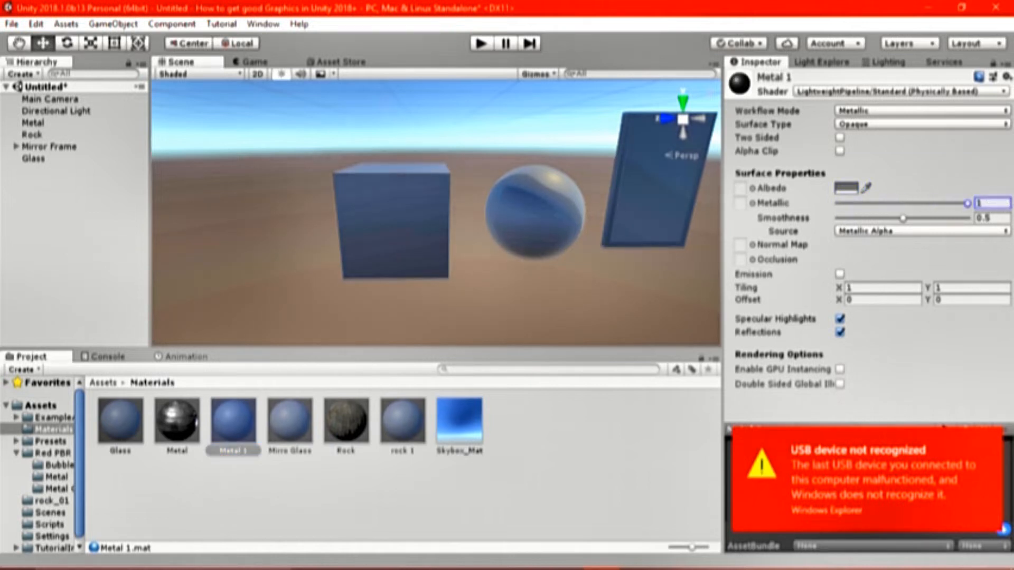
pyautogui.moveTo(903, 218); pyautogui.dragTo(969, 218)
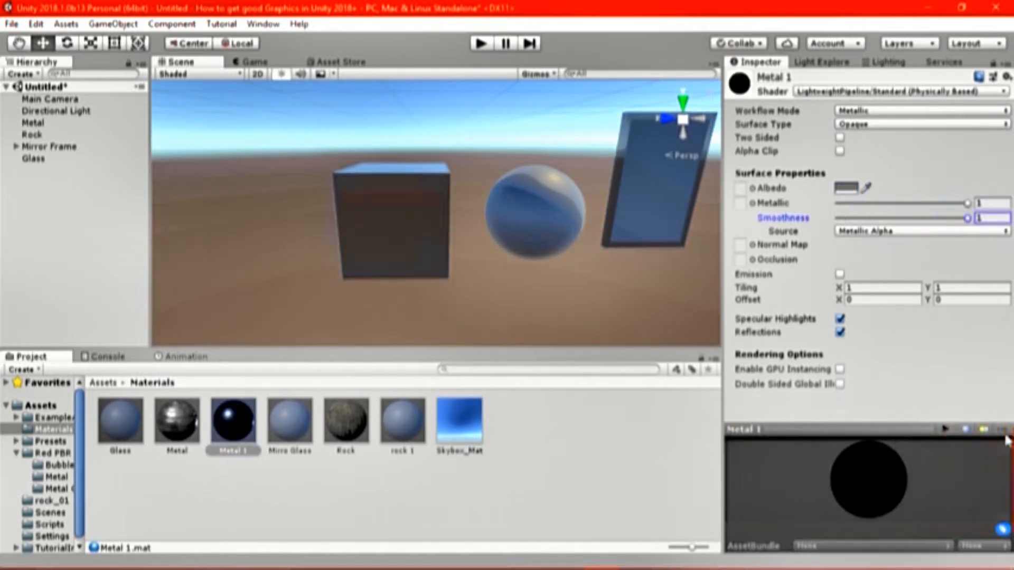
pyautogui.moveTo(516, 251); pyautogui.dragTo(473, 185, button='right')
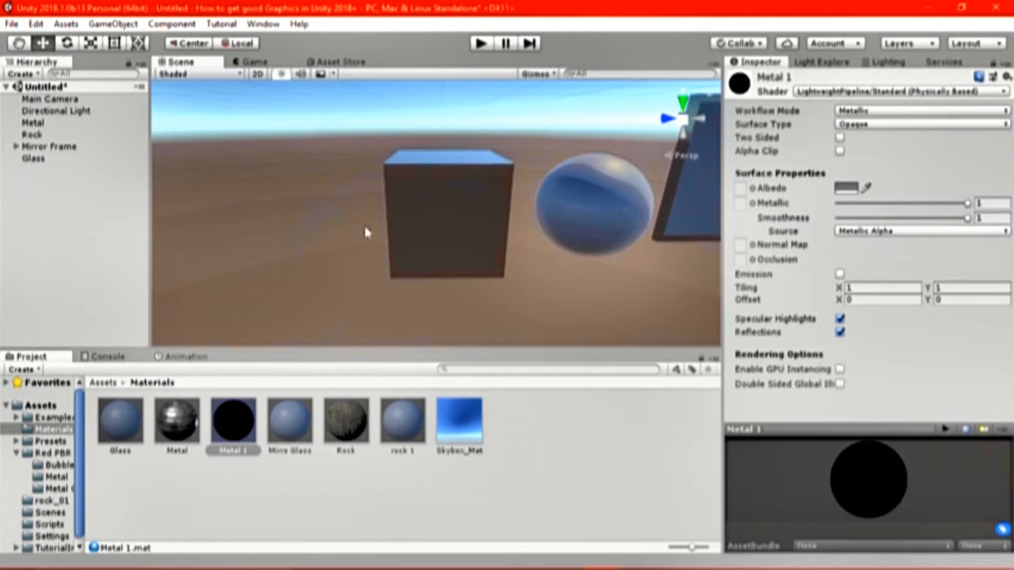
# - Add a Reflection Probe as a child of the Metal cube
pyautogui.rightClick(80, 244)
pyautogui.click(42, 111)
pyautogui.click(485, 199)
pyautogui.rightClick(8, 125)
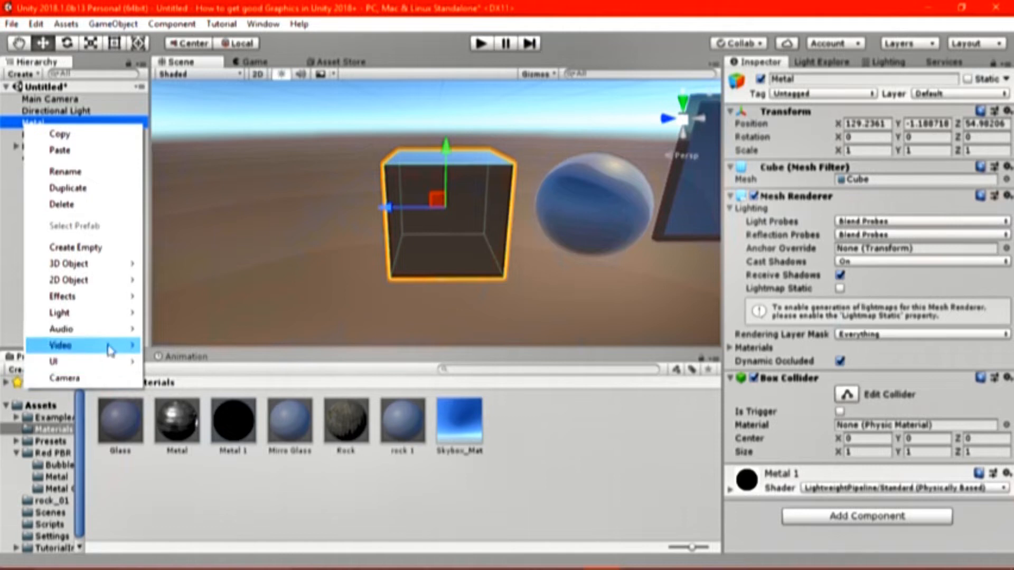
pyautogui.moveTo(106, 315)
pyautogui.click(248, 378)
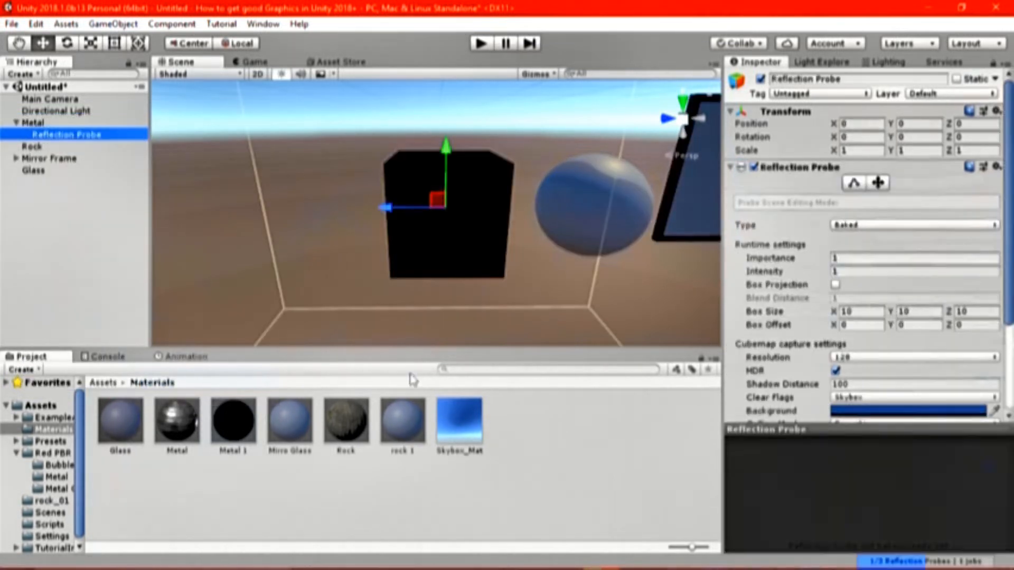
# - Set the reflection probe's type to Realtime, its refresh mode to Every frame and its cubemap resolution to 512
pyautogui.keyDown('alt'); pyautogui.moveTo(522, 251); pyautogui.dragTo(491, 201); pyautogui.keyUp('alt')
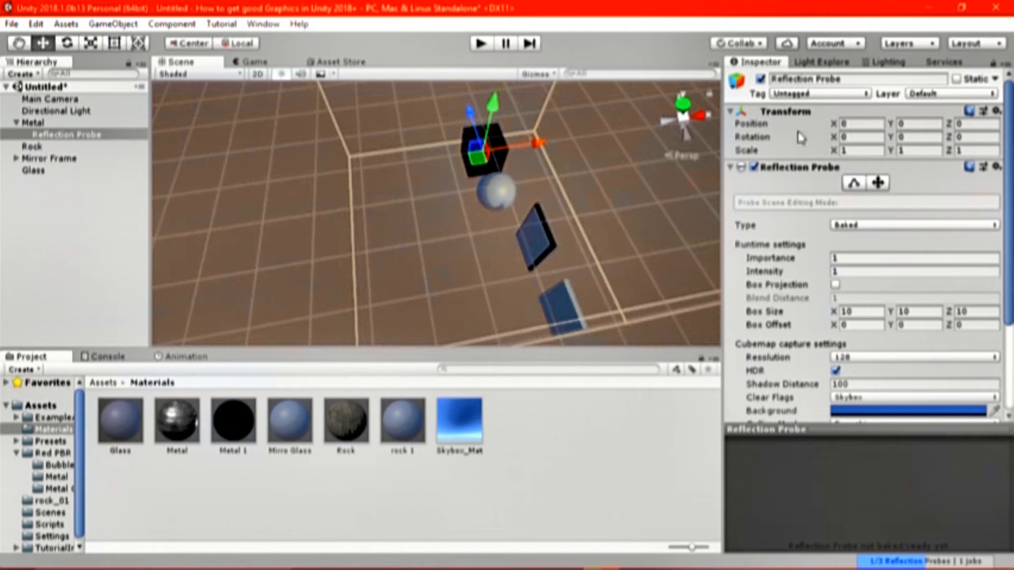
pyautogui.click(857, 225)
pyautogui.click(900, 274)
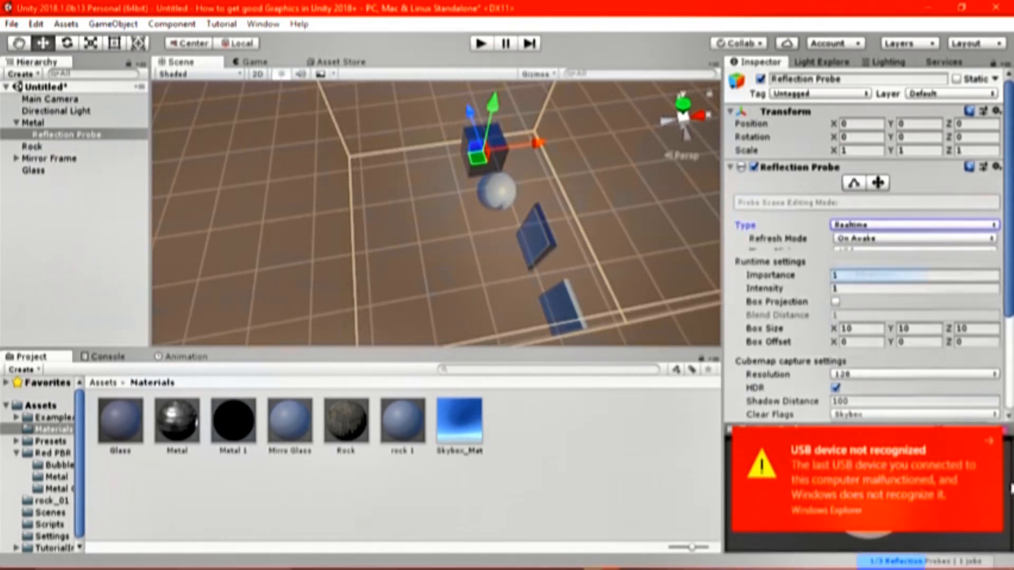
pyautogui.click(988, 444)
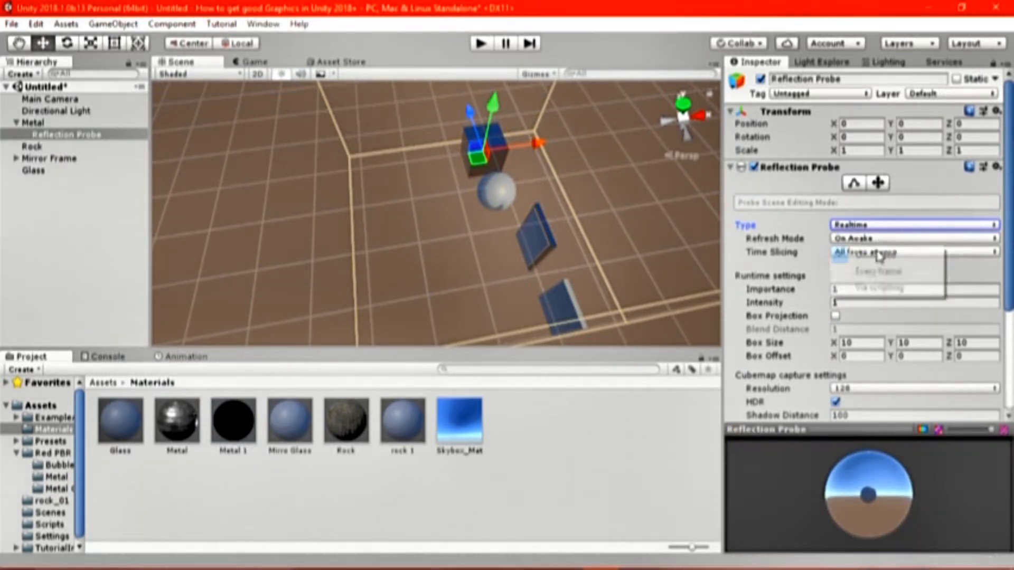
pyautogui.click(878, 271)
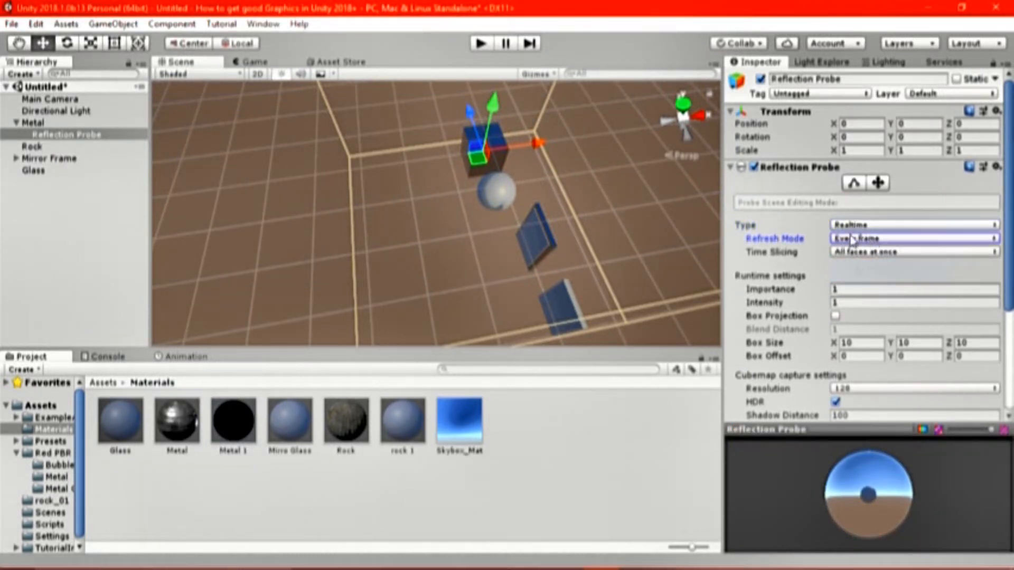
pyautogui.scroll(-5, 774, 304)
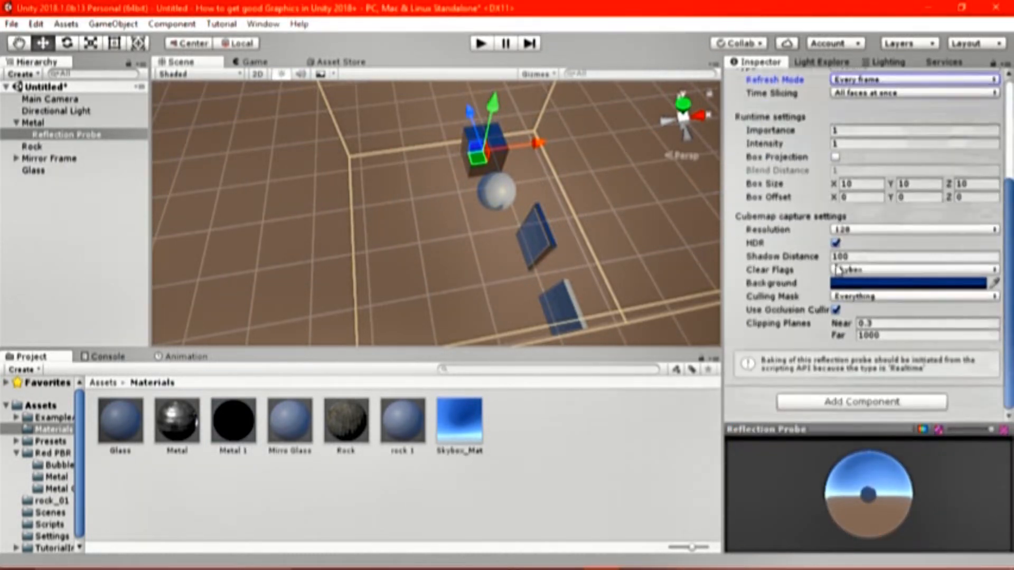
pyautogui.click(843, 231)
pyautogui.click(864, 327)
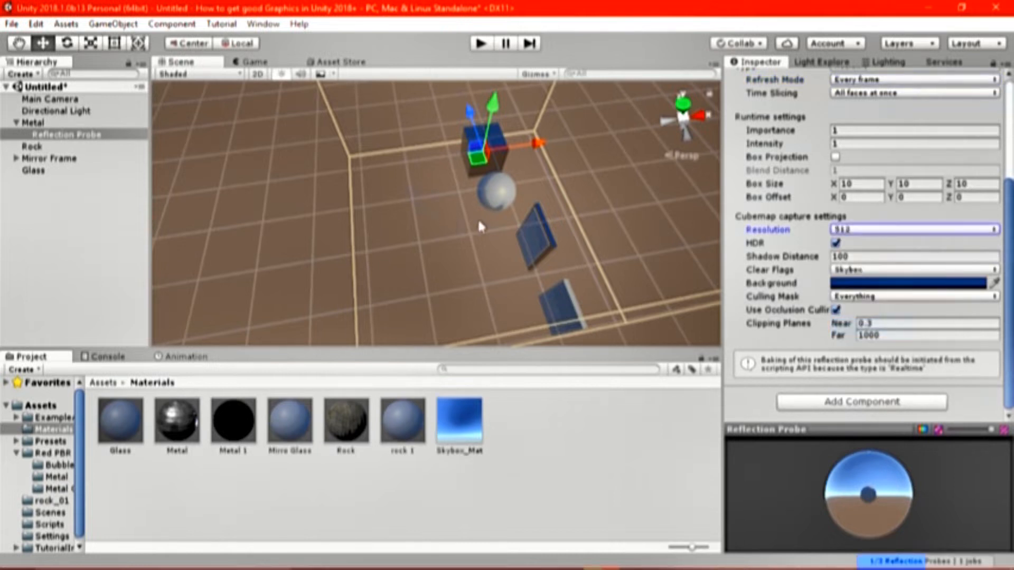
# - Examine the metal cube's surface and reflections from several angles and distances
pyautogui.moveTo(478, 219); pyautogui.dragTo(484, 172, button='right')
pyautogui.moveTo(485, 177); pyautogui.dragTo(532, 229, button='middle')
pyautogui.moveTo(532, 228); pyautogui.dragTo(365, 148, button='right')
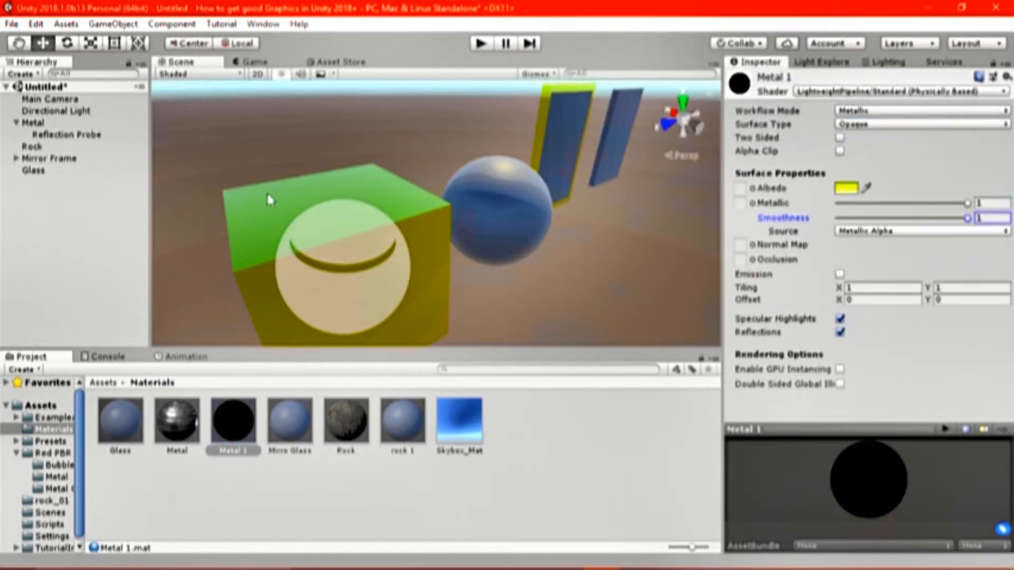
pyautogui.keyDown('alt'); pyautogui.moveTo(261, 215); pyautogui.dragTo(441, 236); pyautogui.keyUp('alt')
pyautogui.scroll(3, 441, 237)
pyautogui.scroll(-6, 454, 236)
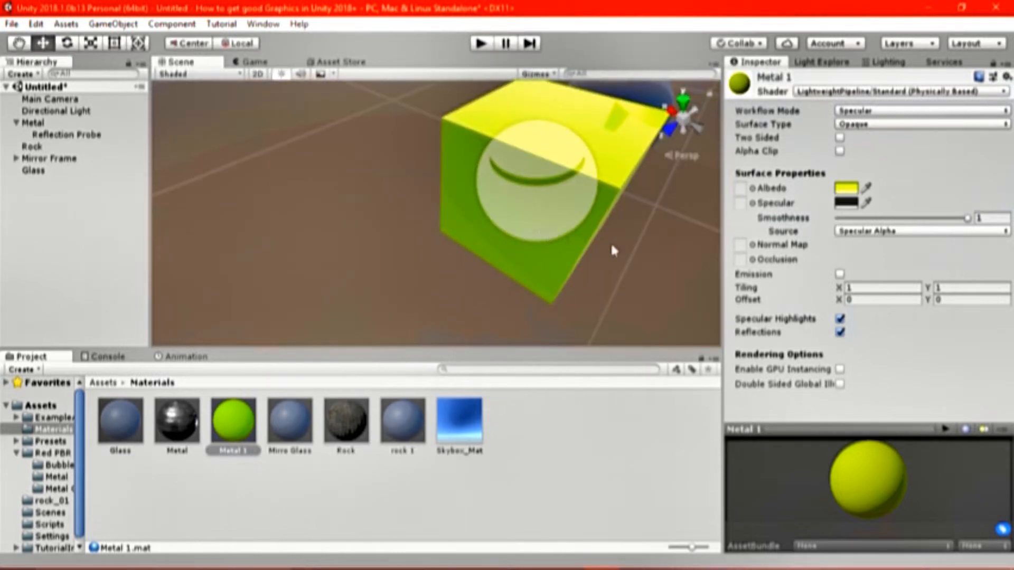
pyautogui.moveTo(549, 177); pyautogui.dragTo(611, 238, button='middle')
pyautogui.keyDown('alt'); pyautogui.moveTo(610, 238); pyautogui.dragTo(473, 238); pyautogui.keyUp('alt')
pyautogui.moveTo(473, 237); pyautogui.dragTo(415, 184, button='middle')
pyautogui.scroll(5, 502, 199)
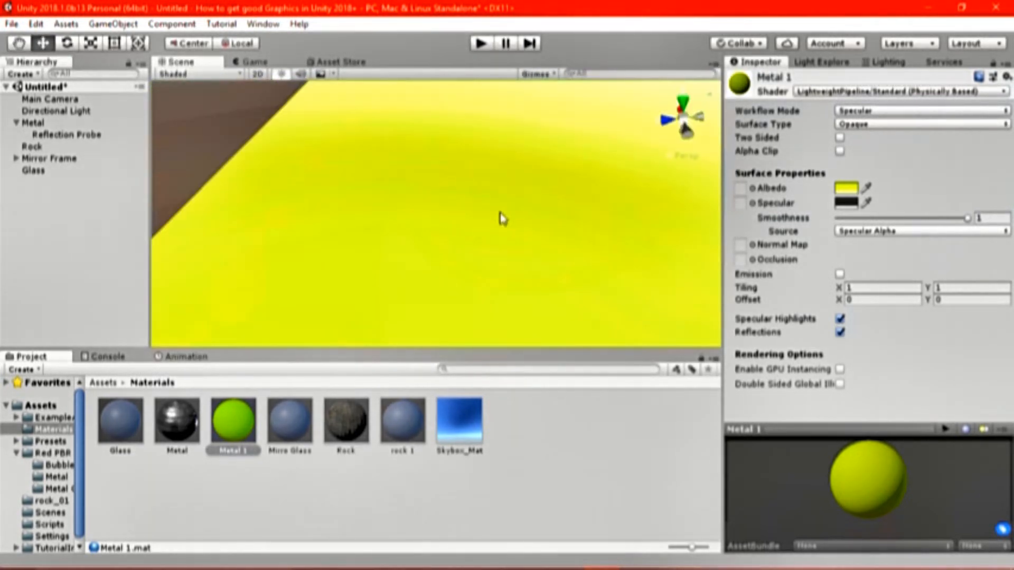
pyautogui.scroll(-6, 344, 190)
pyautogui.keyDown('alt'); pyautogui.moveTo(344, 190); pyautogui.dragTo(519, 120); pyautogui.keyUp('alt')
pyautogui.scroll(-3, 518, 127)
pyautogui.scroll(6, 376, 142)
pyautogui.moveTo(554, 114); pyautogui.dragTo(373, 151, button='middle')
pyautogui.scroll(-5, 401, 156)
pyautogui.moveTo(434, 161); pyautogui.dragTo(220, 160, button='right')
pyautogui.moveTo(352, 202); pyautogui.dragTo(407, 232, button='right')
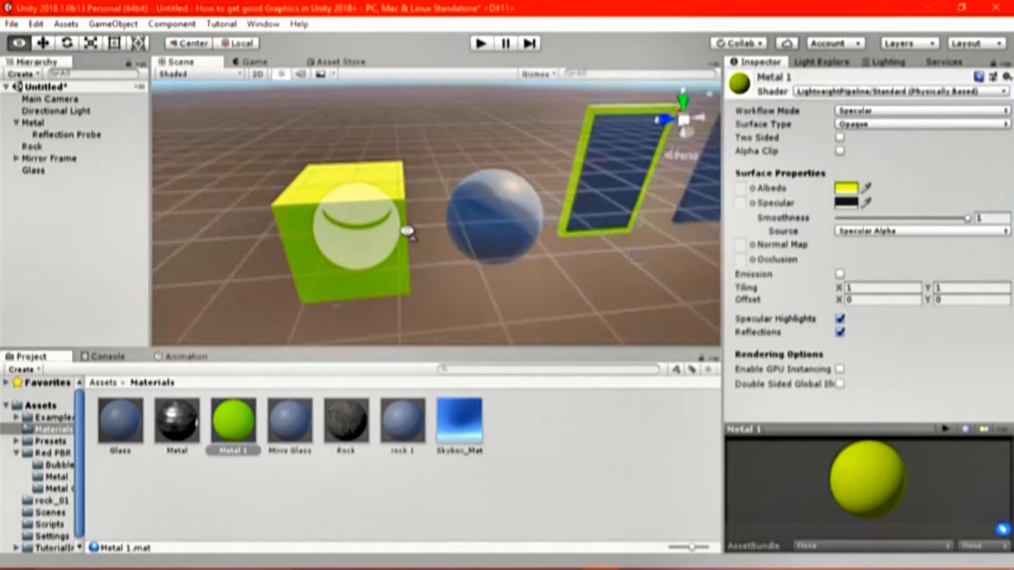
pyautogui.scroll(3, 404, 234)
pyautogui.moveTo(397, 236); pyautogui.dragTo(460, 230, button='middle')
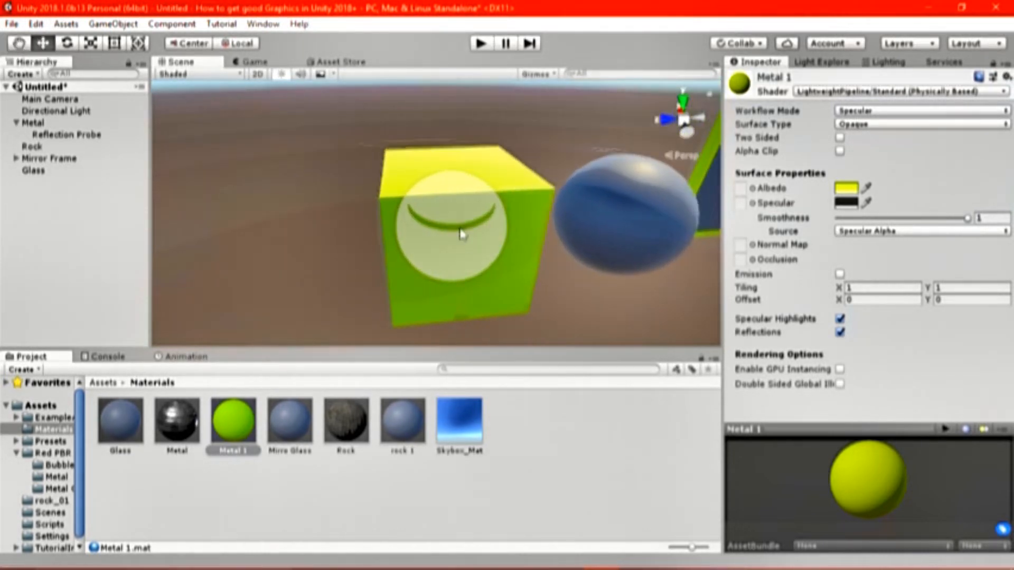
# - Set the Metal 1 material's workflow mode to Metallic and keep Metallic Alpha as the smoothness source
pyautogui.click(892, 111)
pyautogui.click(882, 144)
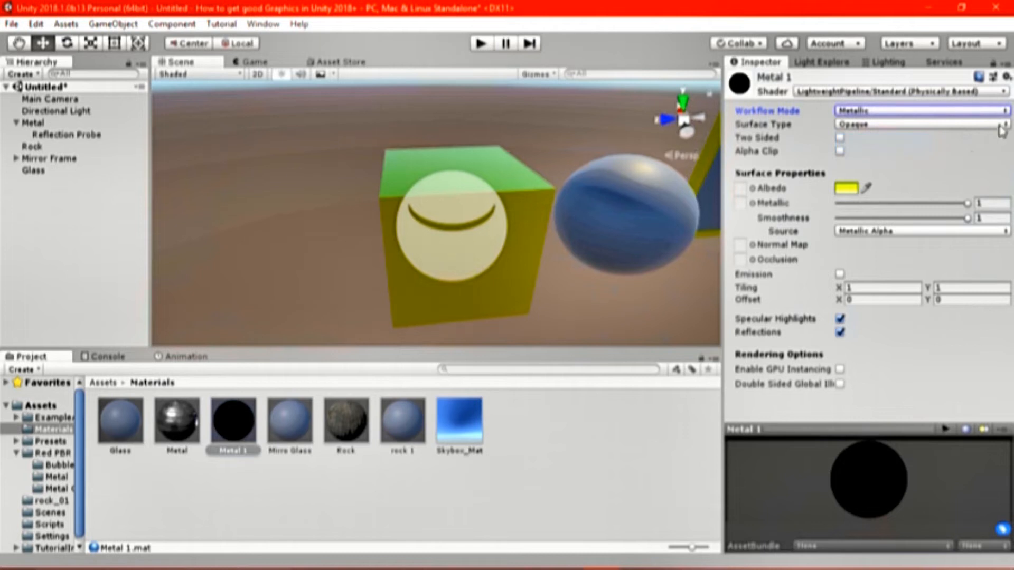
pyautogui.click(880, 236)
pyautogui.click(861, 271)
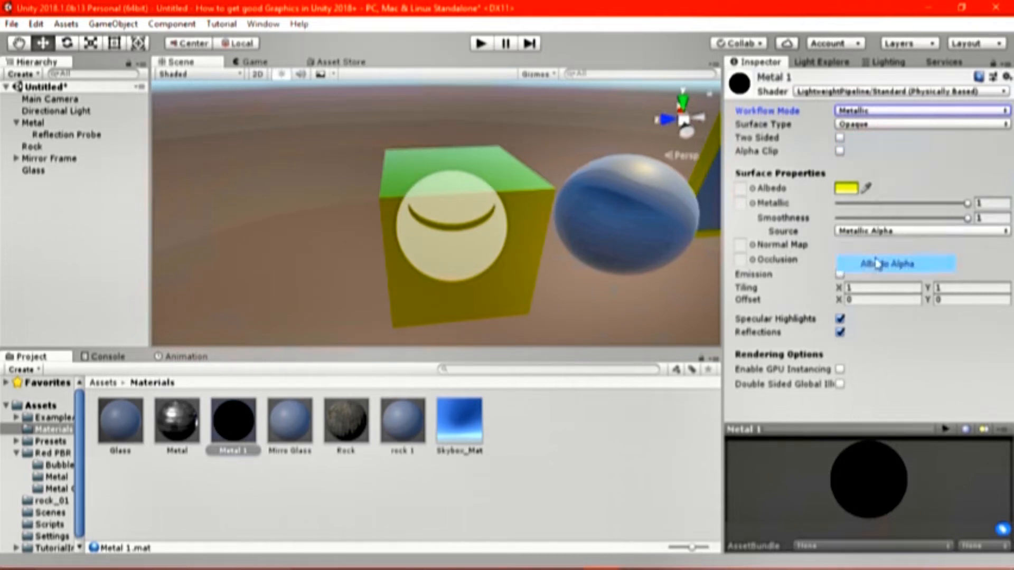
pyautogui.click(897, 232)
pyautogui.click(868, 244)
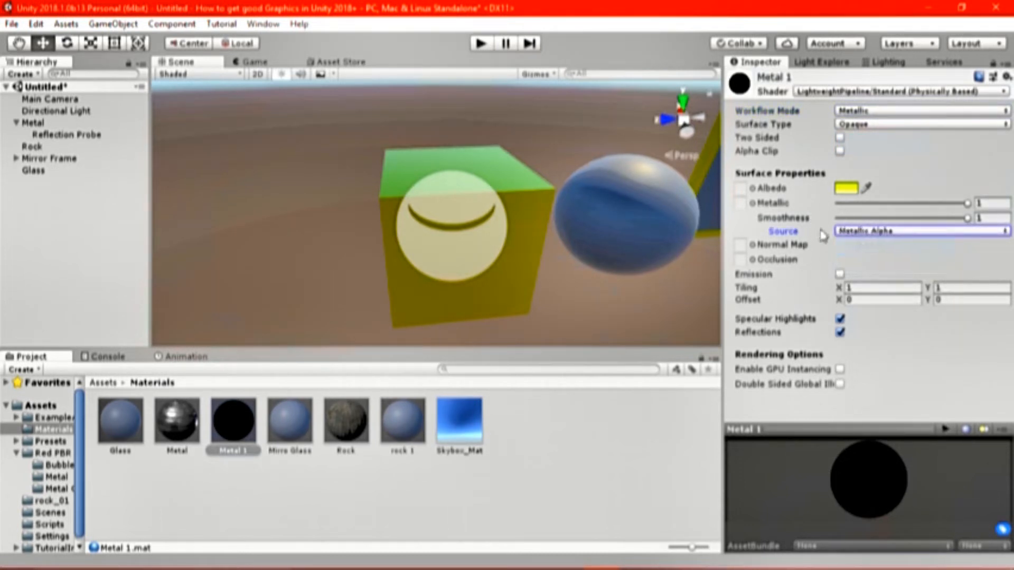
# - Assign a PlasticRidges texture as the metallic map of the Metal 1 material
pyautogui.click(740, 203)
pyautogui.moveTo(629, 232); pyautogui.dragTo(628, 323)
pyautogui.scroll(-10, 613, 364)
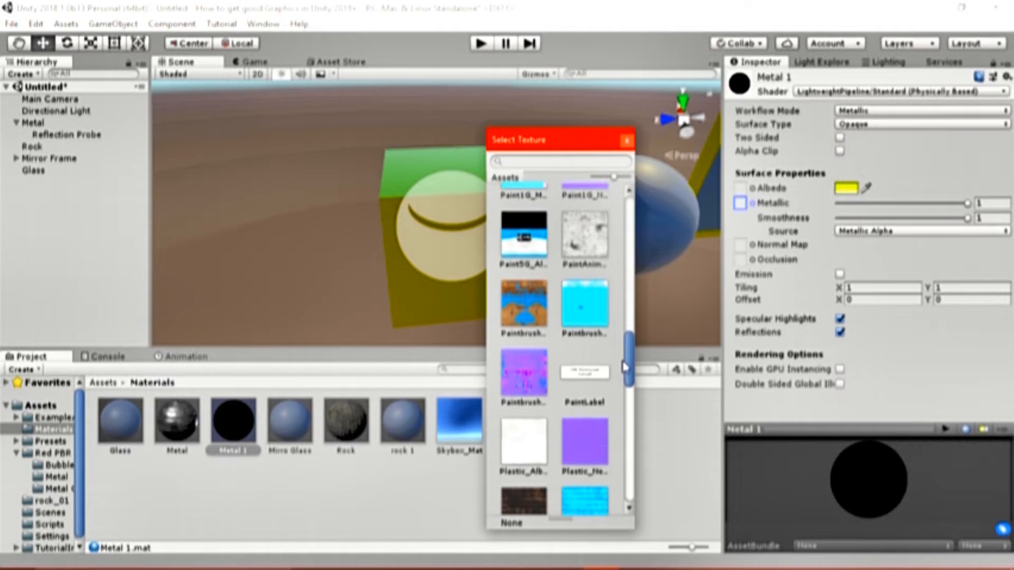
pyautogui.click(522, 317)
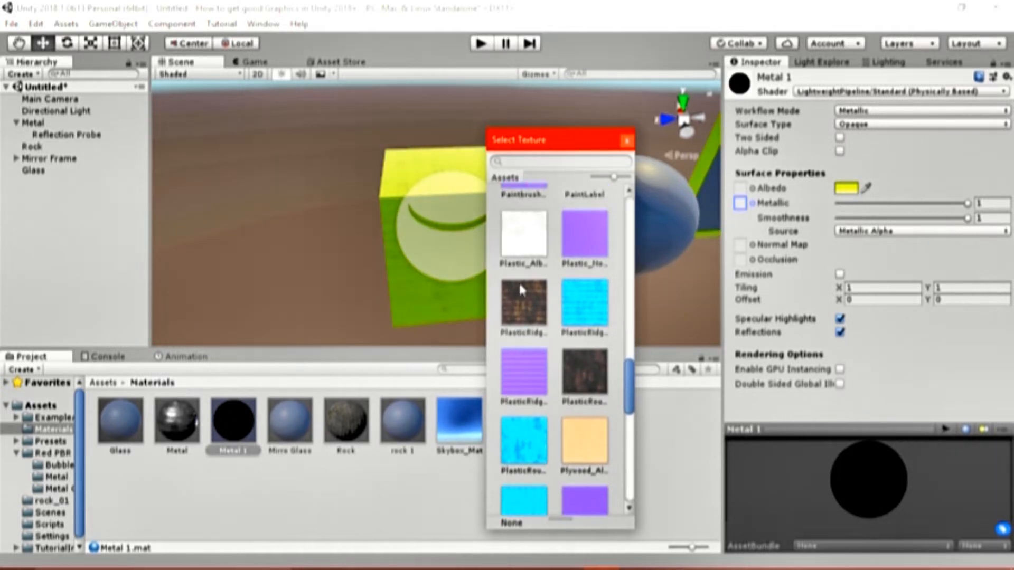
pyautogui.click(626, 142)
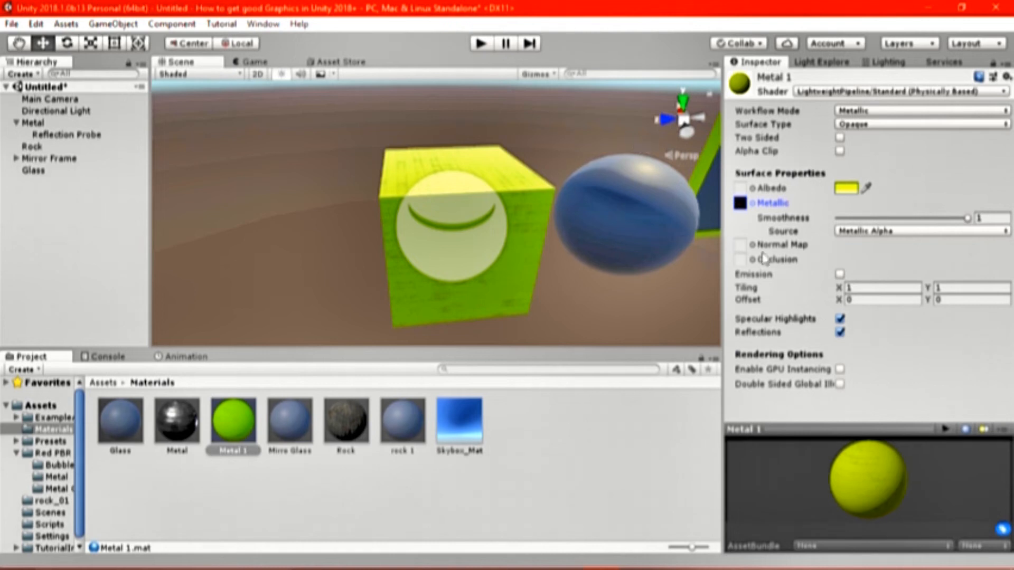
# - Assign the PlasticRidges_Normal texture as the normal map of the Metal 1 material
pyautogui.click(752, 246)
pyautogui.moveTo(634, 238); pyautogui.dragTo(636, 411)
pyautogui.click(535, 373)
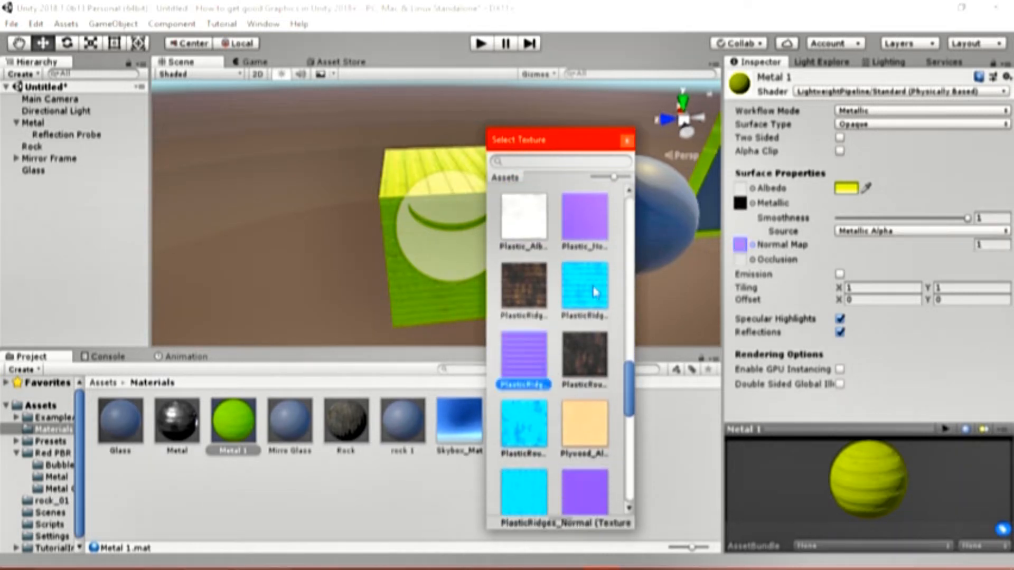
pyautogui.click(627, 140)
# - Examine the ridges on the cube's faces up close and from several angles
pyautogui.scroll(5, 467, 217)
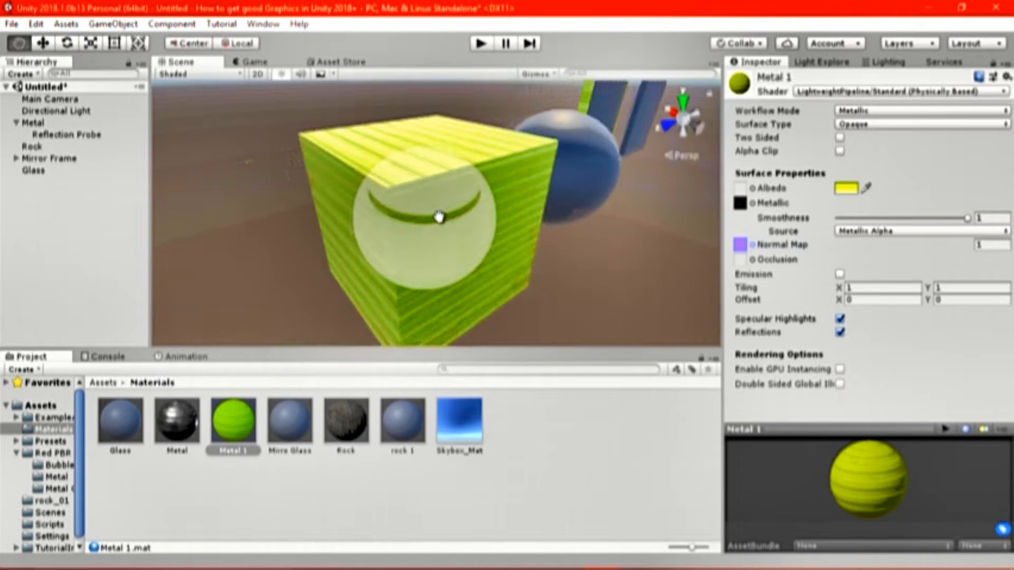
pyautogui.scroll(-4, 470, 250)
pyautogui.moveTo(581, 205); pyautogui.dragTo(540, 203, button='middle')
pyautogui.scroll(3, 540, 203)
pyautogui.moveTo(652, 203); pyautogui.dragTo(547, 195, button='right')
pyautogui.moveTo(547, 195); pyautogui.dragTo(501, 182, button='middle')
pyautogui.moveTo(537, 190); pyautogui.dragTo(564, 206, button='right')
# - Try Albedo Alpha as the smoothness source and a lower smoothness on Metal 1, and restore Metallic Alpha and the smoothness
pyautogui.click(921, 231)
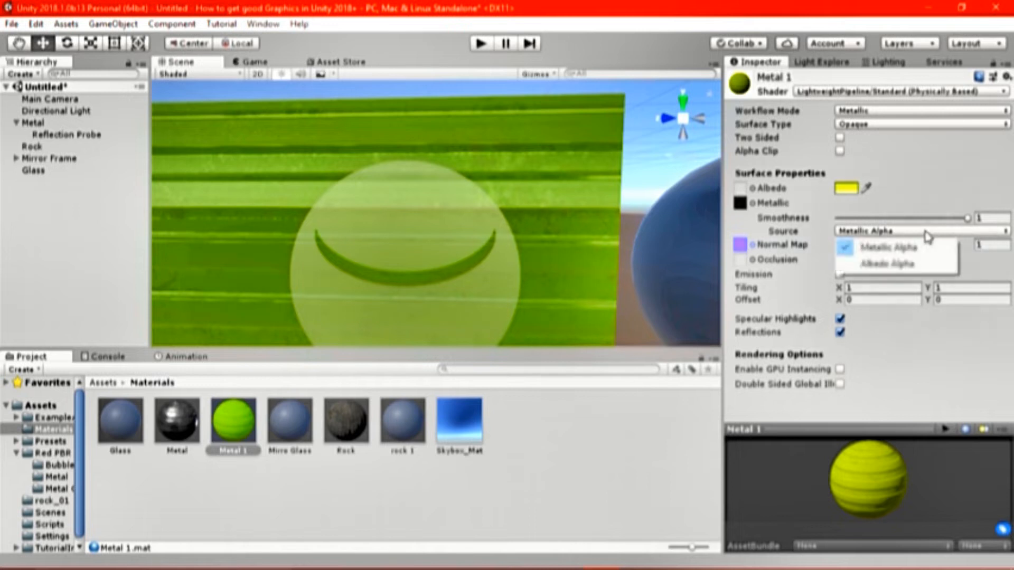
pyautogui.click(912, 264)
pyautogui.click(905, 233)
pyautogui.click(898, 247)
pyautogui.moveTo(939, 221); pyautogui.dragTo(747, 232)
pyautogui.hotkey('ctrl', 'z')
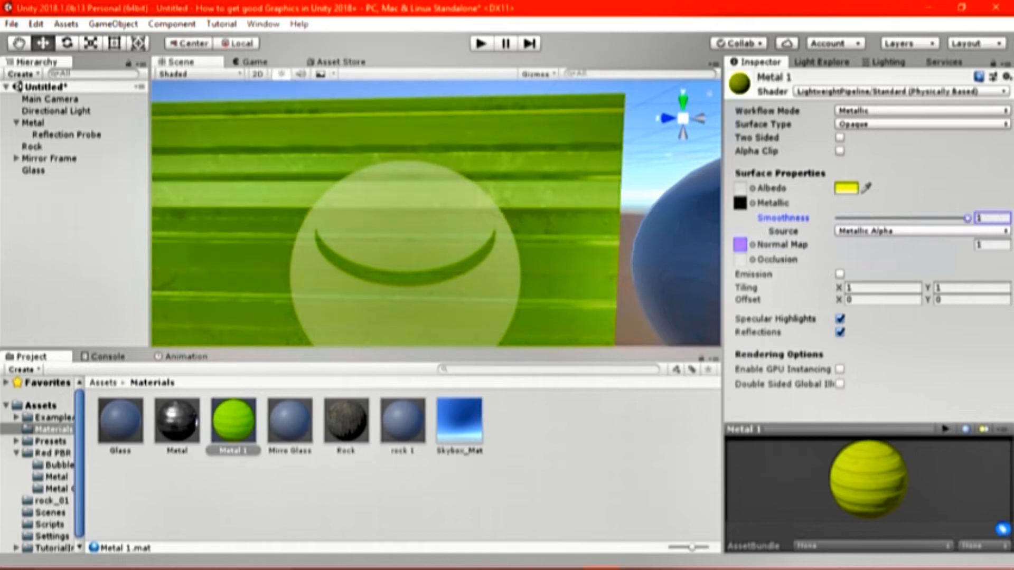
# - Change the Metal 1 albedo colour to white and adjust the smoothness to 1
pyautogui.click(846, 188)
pyautogui.click(93, 136)
pyautogui.click(210, 47)
pyautogui.moveTo(364, 216); pyautogui.dragTo(417, 222)
pyautogui.keyDown('alt'); pyautogui.moveTo(459, 222); pyautogui.dragTo(507, 217); pyautogui.keyUp('alt')
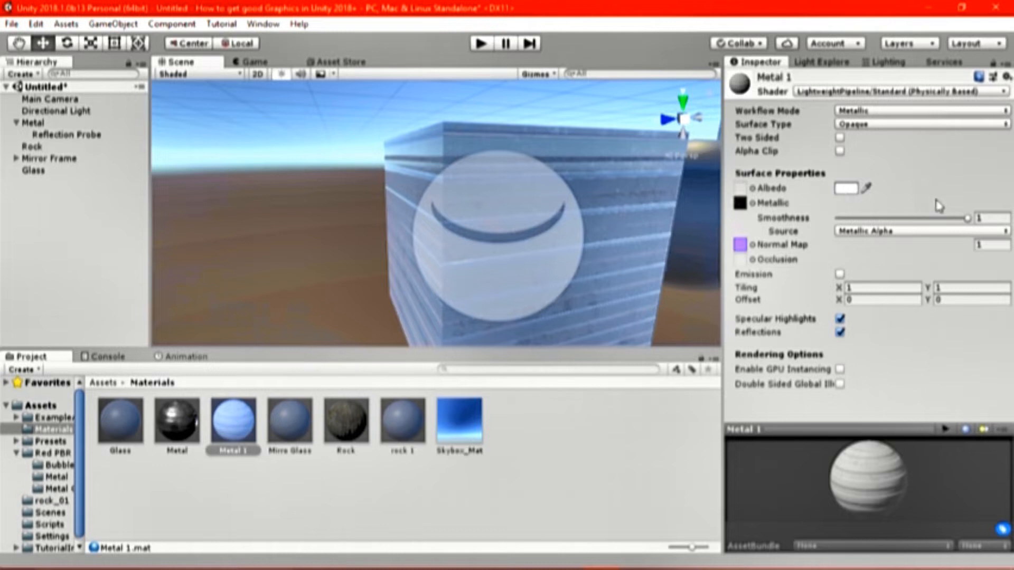
pyautogui.moveTo(938, 218); pyautogui.dragTo(968, 219)
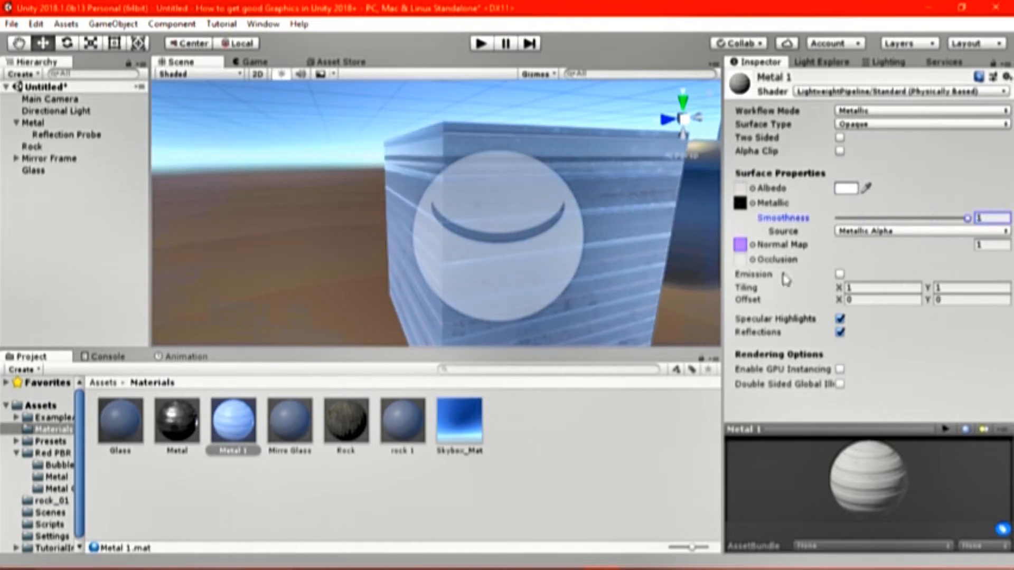
# - Reselect the Metal 1 material and set its albedo colour to black (000000)
pyautogui.click(185, 421)
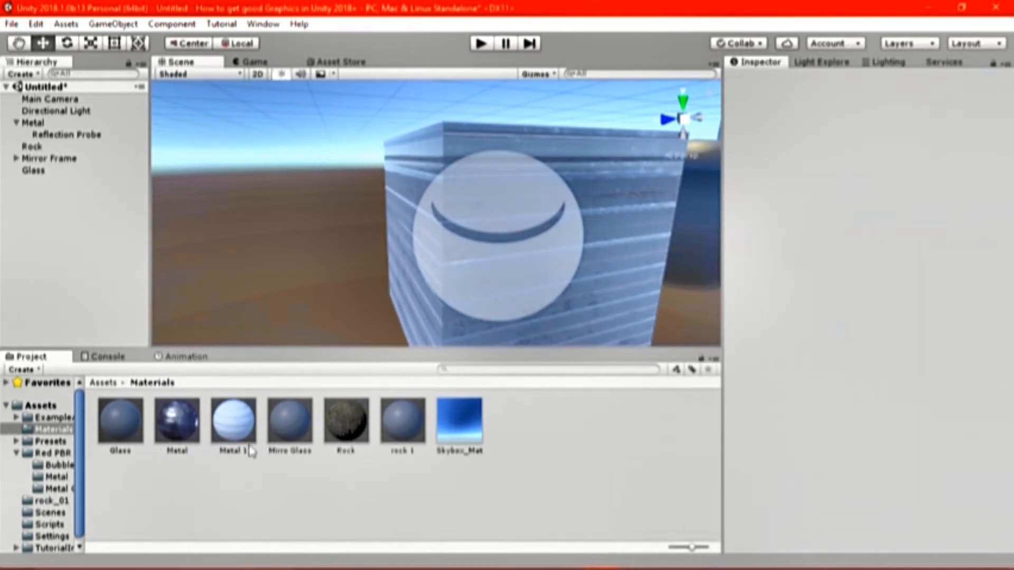
pyautogui.click(231, 442)
pyautogui.click(995, 218)
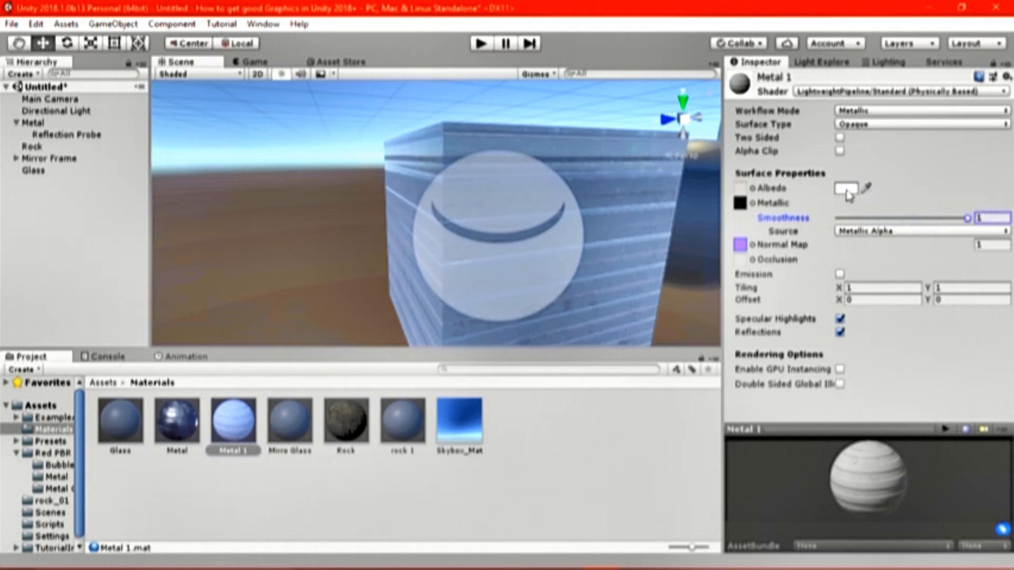
pyautogui.click(855, 190)
pyautogui.moveTo(95, 135); pyautogui.dragTo(94, 211)
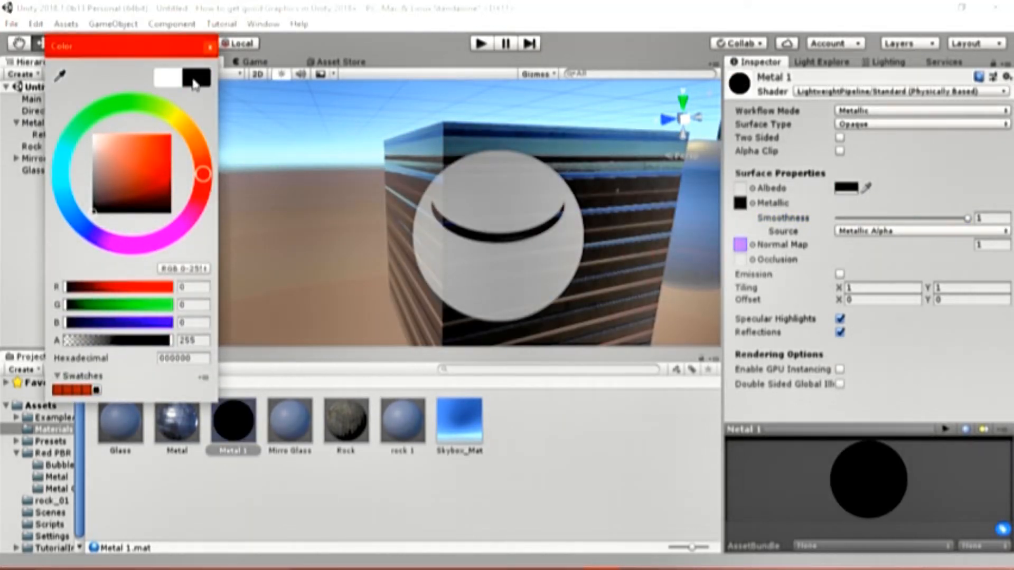
pyautogui.click(211, 49)
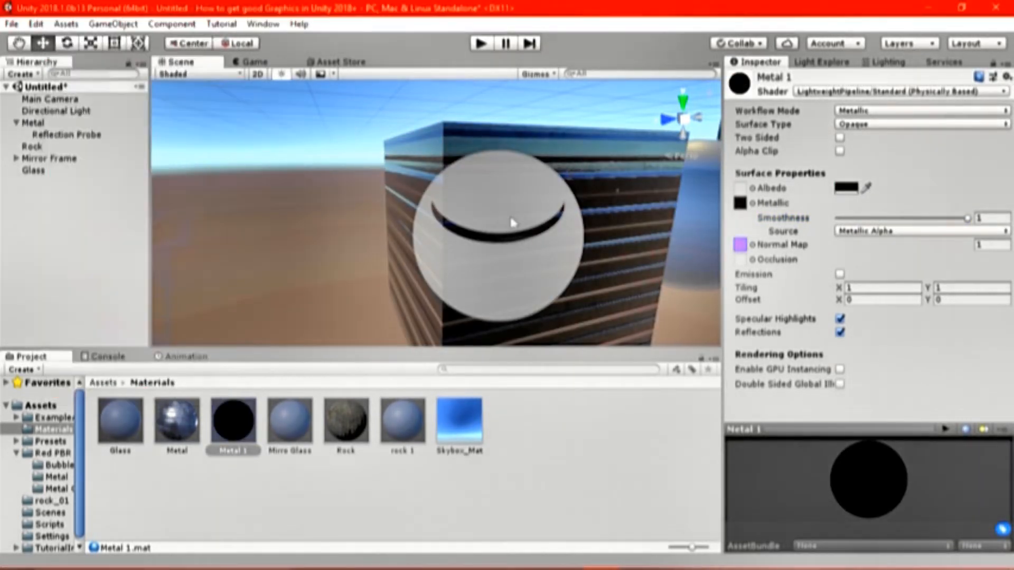
# - Apply the Metal material from the Materials folder to the metal cube
pyautogui.keyDown('alt'); pyautogui.moveTo(507, 210); pyautogui.dragTo(303, 335); pyautogui.keyUp('alt')
pyautogui.moveTo(195, 425); pyautogui.dragTo(368, 260)
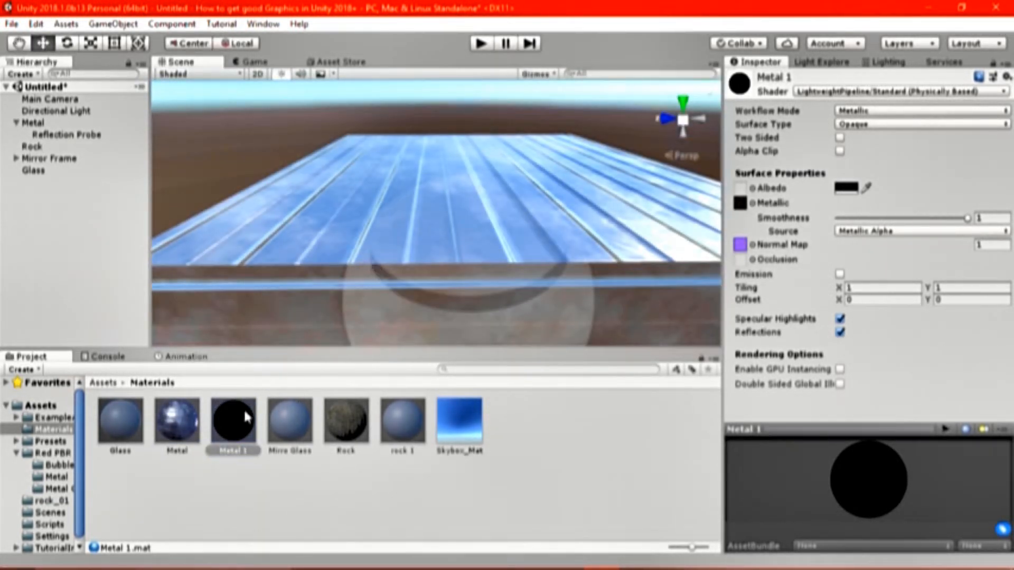
# - Apply the Metal 1 material from the Materials folder to the metal cube
pyautogui.click(180, 425)
pyautogui.click(208, 430)
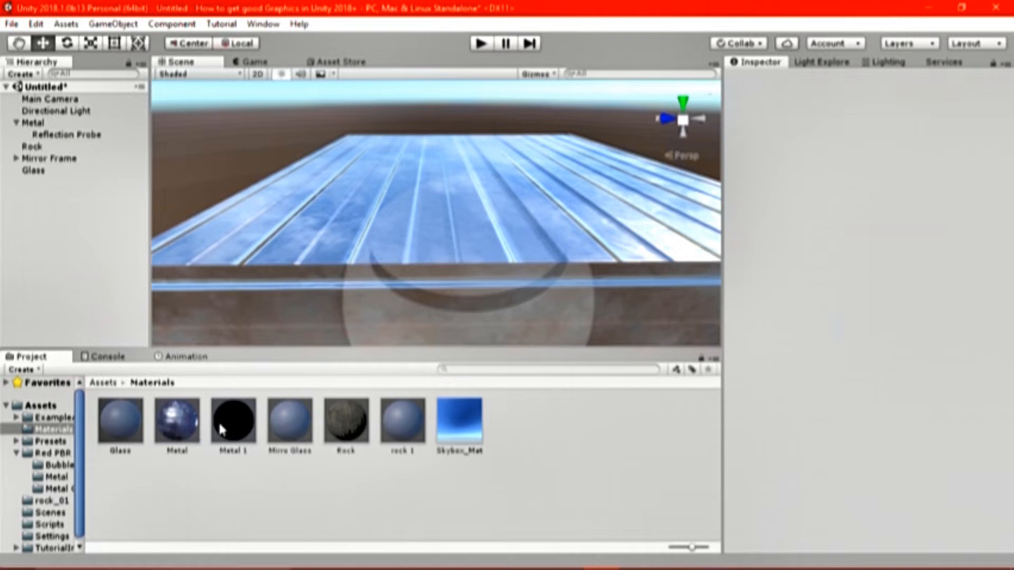
pyautogui.click(225, 423)
pyautogui.click(195, 428)
pyautogui.click(222, 418)
pyautogui.scroll(-5, 398, 216)
pyautogui.moveTo(419, 185); pyautogui.dragTo(613, 95, button='middle')
pyautogui.keyDown('alt'); pyautogui.moveTo(409, 179); pyautogui.dragTo(753, 118); pyautogui.keyUp('alt')
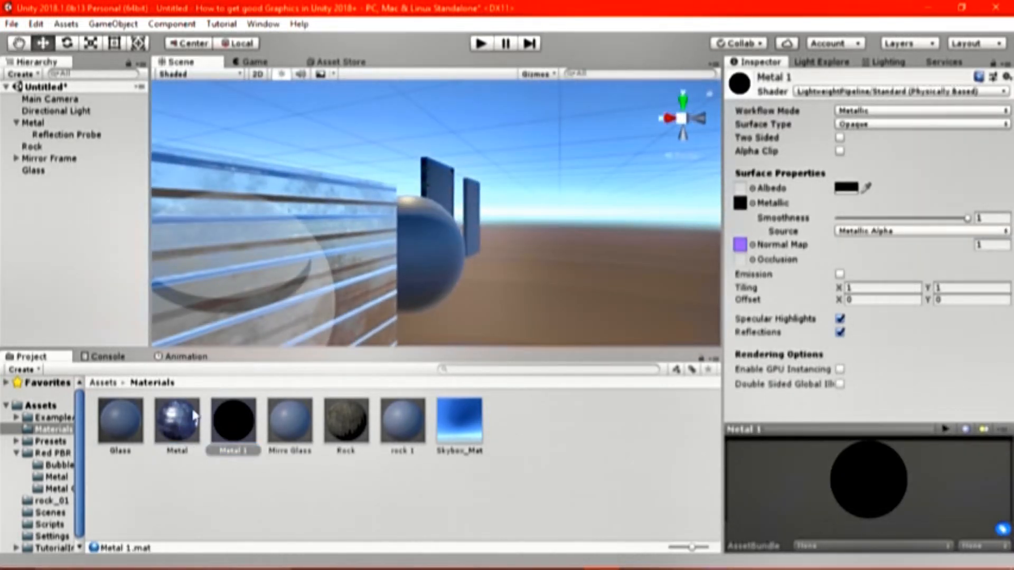
pyautogui.moveTo(233, 404); pyautogui.dragTo(254, 250)
pyautogui.moveTo(391, 251); pyautogui.dragTo(326, 271, button='right')
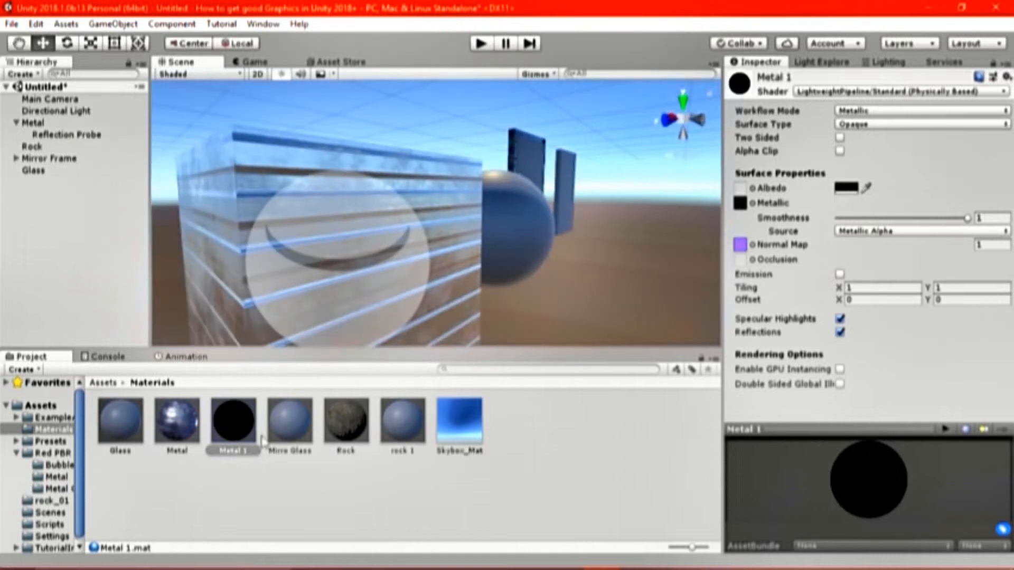
pyautogui.moveTo(225, 422); pyautogui.dragTo(245, 201)
pyautogui.moveTo(595, 154); pyautogui.dragTo(520, 170, button='right')
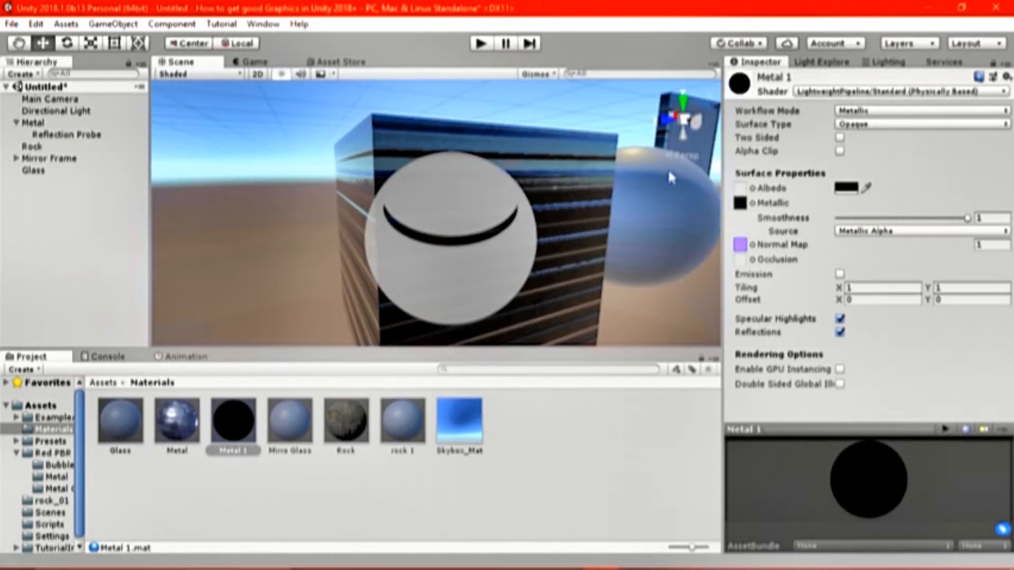
# - Keep the Metal 1 smoothness at 1 and change its albedo colour to a bright yellow
pyautogui.moveTo(910, 220); pyautogui.dragTo(970, 219)
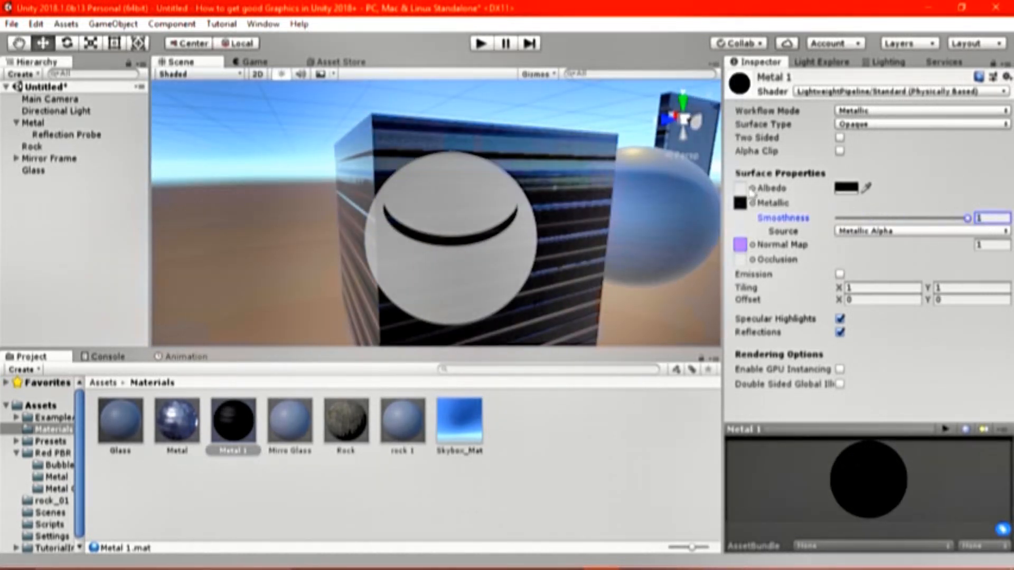
pyautogui.click(854, 189)
pyautogui.click(145, 158)
pyautogui.moveTo(207, 168); pyautogui.dragTo(177, 104)
pyautogui.click(210, 47)
# - Examine the yellow Metal 1 surface on the cube from several sides and distances
pyautogui.moveTo(633, 174); pyautogui.dragTo(572, 213, button='right')
pyautogui.moveTo(572, 212); pyautogui.dragTo(483, 233, button='middle')
pyautogui.scroll(-7, 483, 233)
pyautogui.scroll(10, 483, 235)
pyautogui.scroll(-8, 483, 235)
pyautogui.scroll(5, 483, 235)
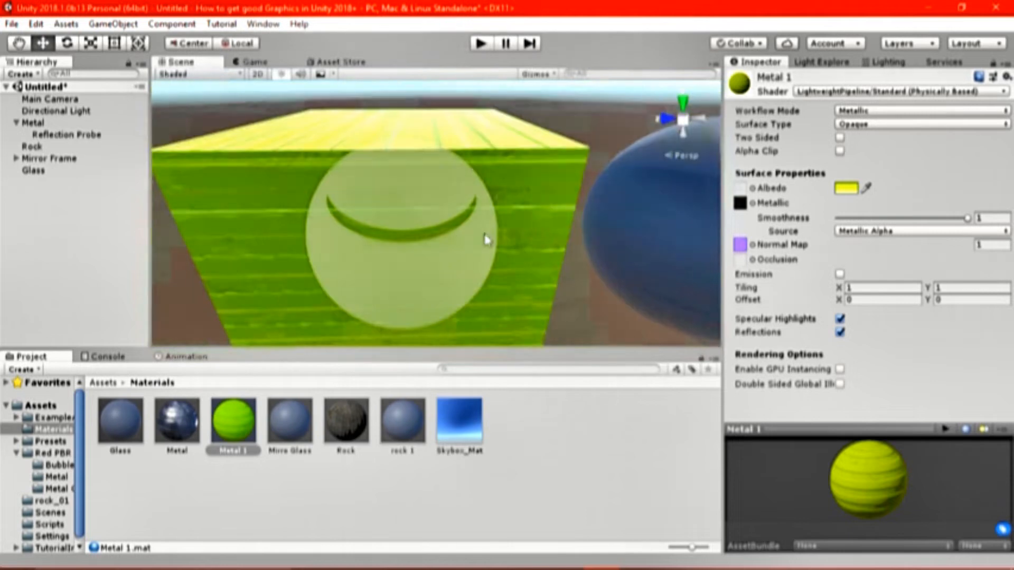
pyautogui.moveTo(285, 259); pyautogui.dragTo(341, 242, button='right')
pyautogui.keyDown('alt'); pyautogui.moveTo(340, 241); pyautogui.dragTo(484, 203); pyautogui.keyUp('alt')
pyautogui.click(672, 121)
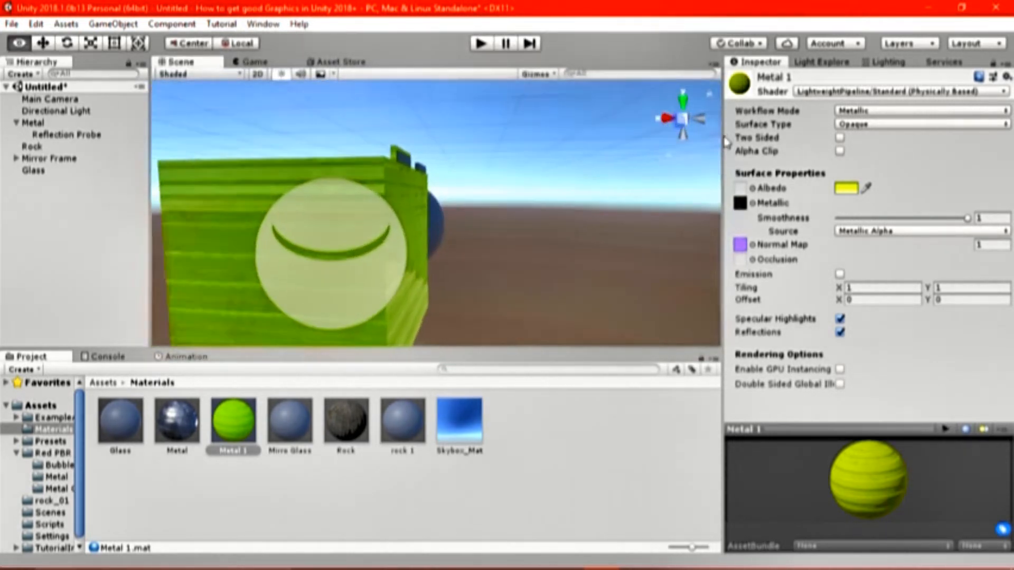
pyautogui.keyDown('alt'); pyautogui.moveTo(223, 259); pyautogui.dragTo(528, 253); pyautogui.keyUp('alt')
pyautogui.keyDown('alt'); pyautogui.moveTo(739, 266); pyautogui.dragTo(507, 248); pyautogui.keyUp('alt')
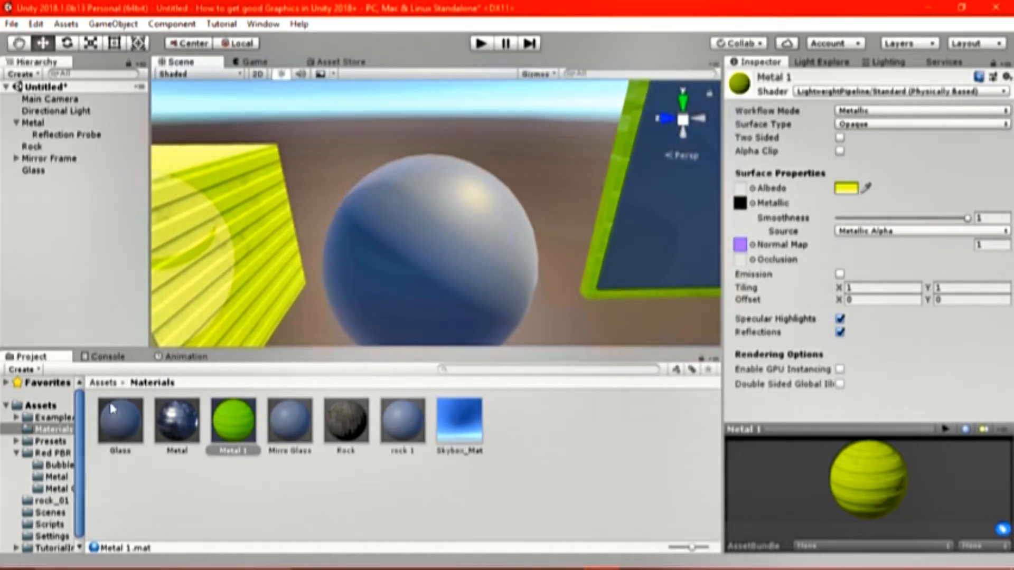
# - Open the rock_01 texture folder, select the Rock sphere and expand its rock 1 material settings
pyautogui.click(107, 383)
pyautogui.doubleClick(339, 438)
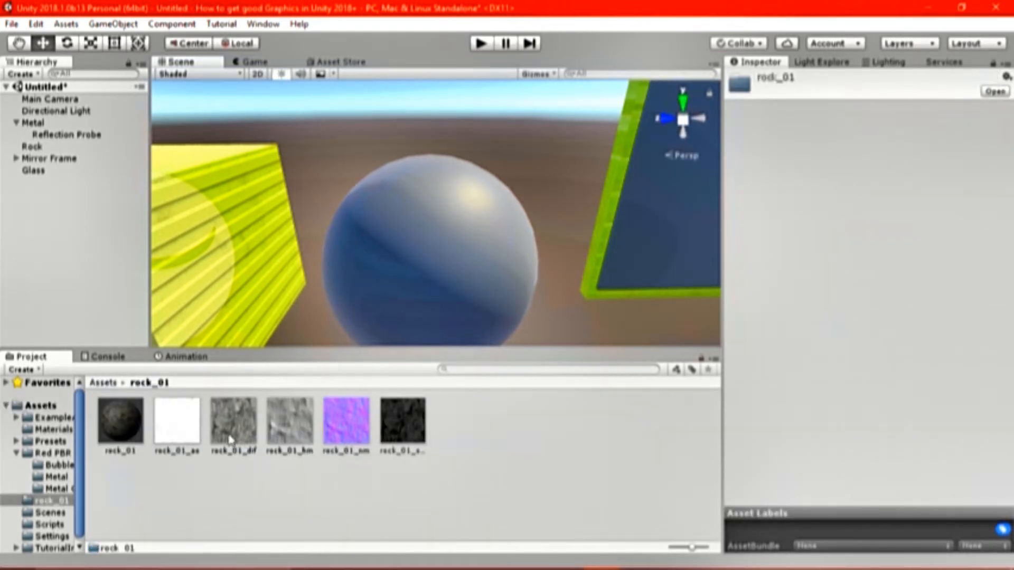
pyautogui.click(230, 439)
pyautogui.keyDown('alt'); pyautogui.moveTo(268, 330); pyautogui.dragTo(344, 276); pyautogui.keyUp('alt')
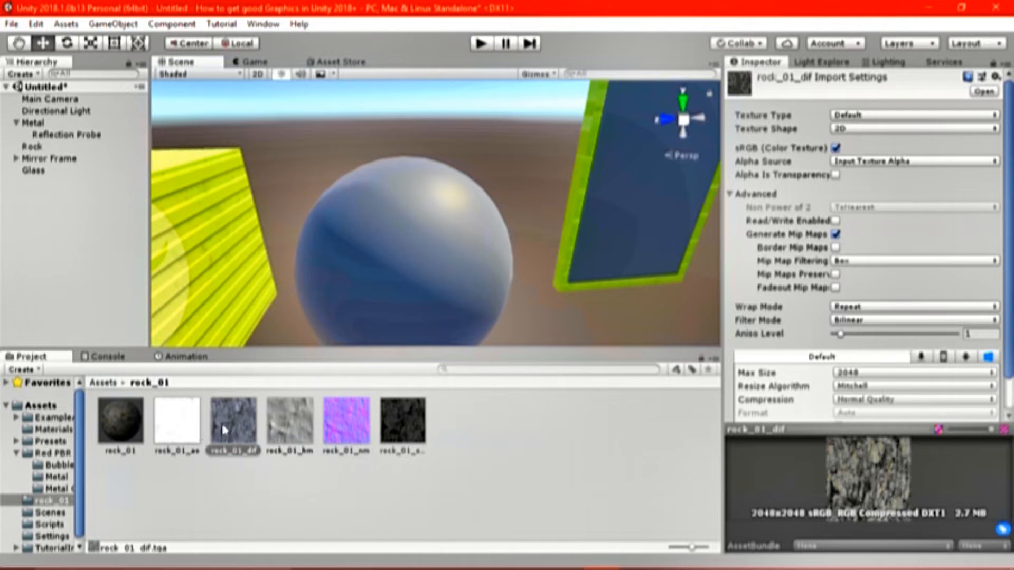
pyautogui.click(369, 270)
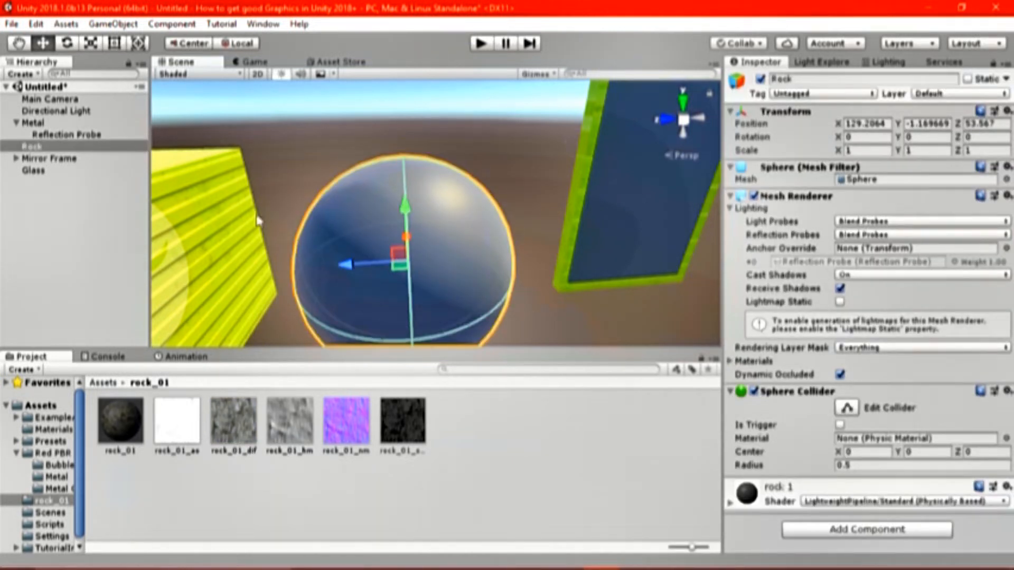
pyautogui.keyDown('alt'); pyautogui.moveTo(368, 270); pyautogui.dragTo(526, 186); pyautogui.keyUp('alt')
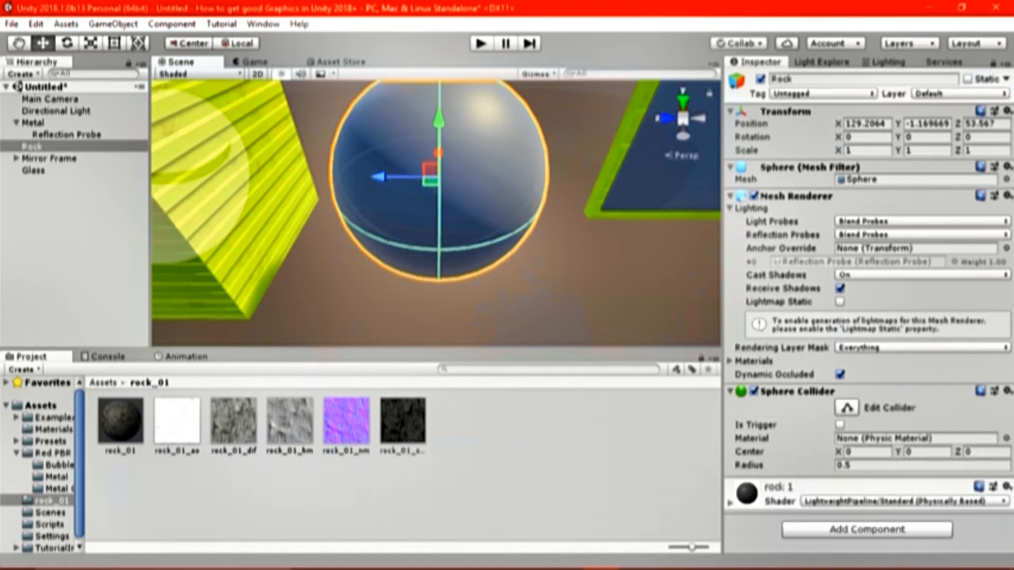
pyautogui.click(729, 502)
pyautogui.scroll(-5, 792, 422)
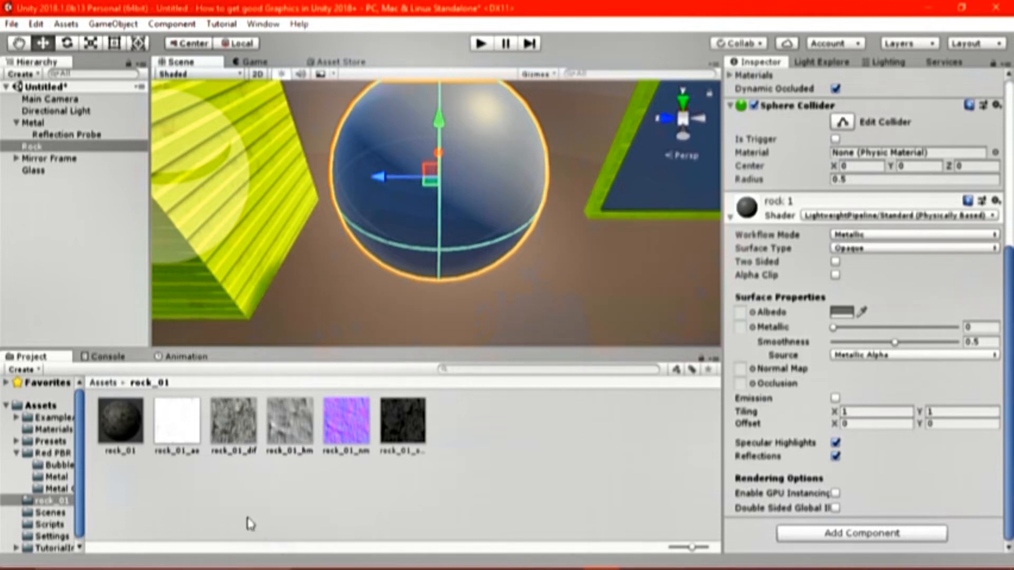
# - Assign rock_01_dif as the albedo texture and rock_01_spec as the metallic texture of the rock 1 material
pyautogui.moveTo(221, 446); pyautogui.dragTo(739, 314)
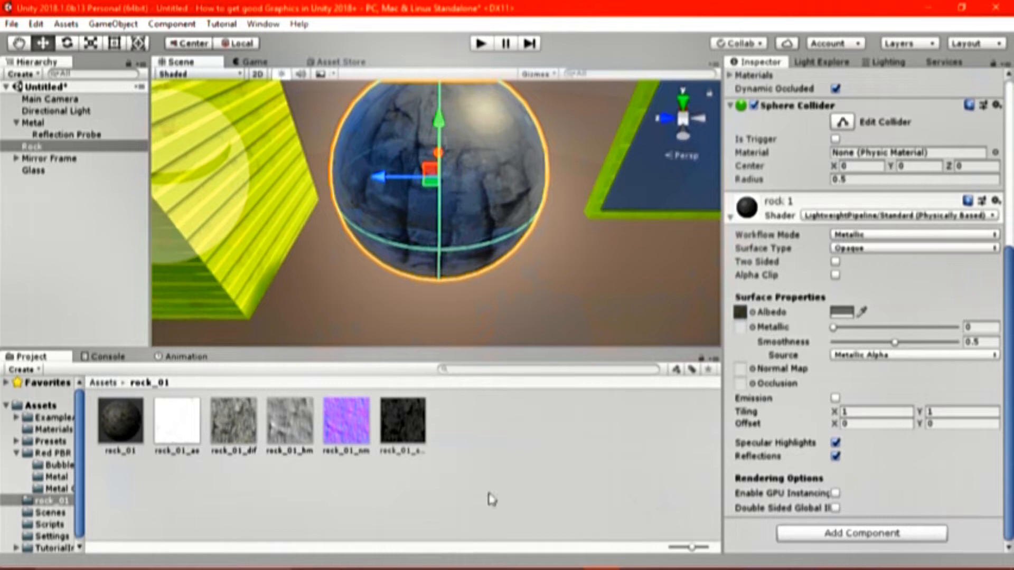
pyautogui.moveTo(239, 441)
pyautogui.mouseDown()
pyautogui.moveTo(465, 380)
pyautogui.moveTo(775, 343)
pyautogui.moveTo(744, 330)
pyautogui.moveTo(515, 428)
pyautogui.moveTo(231, 438)
pyautogui.mouseUp()
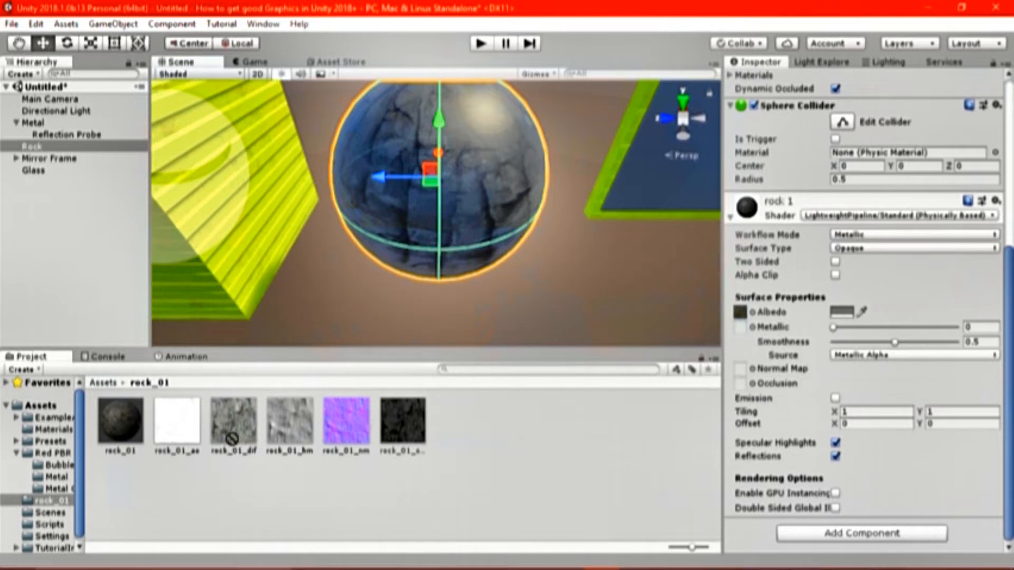
pyautogui.click(409, 438)
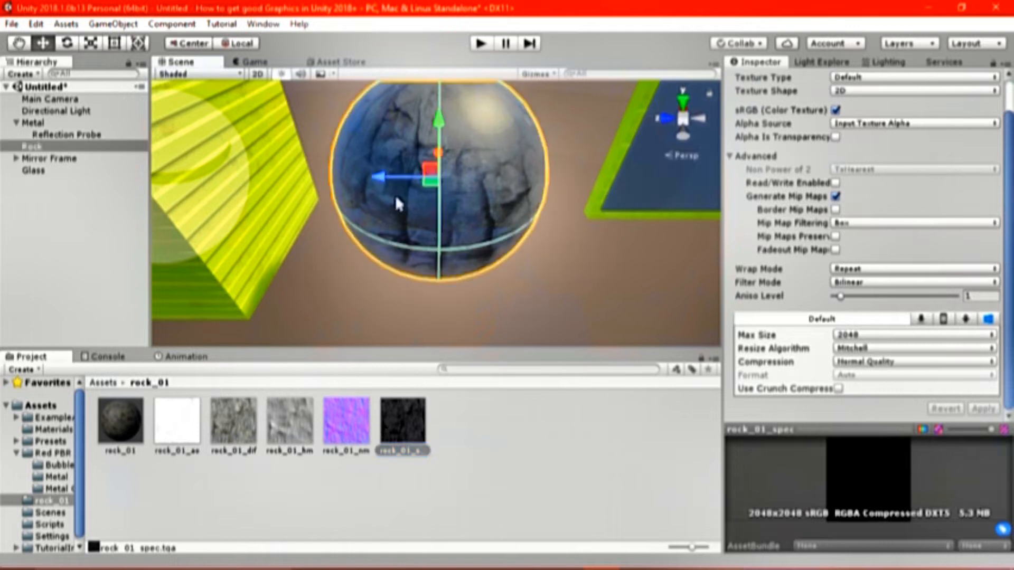
pyautogui.click(395, 194)
pyautogui.moveTo(396, 448)
pyautogui.mouseDown()
pyautogui.moveTo(685, 364)
pyautogui.moveTo(739, 329)
pyautogui.mouseUp()
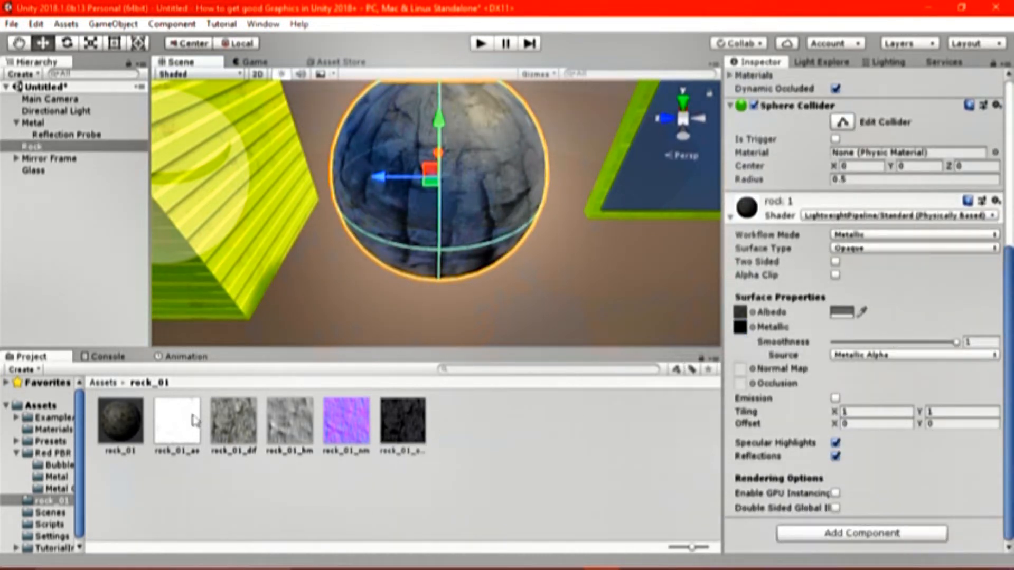
# - Assign rock_01_nm as the rock 1 normal map and adjust the smoothness to 1
pyautogui.moveTo(362, 435); pyautogui.dragTo(741, 369)
pyautogui.moveTo(411, 209); pyautogui.dragTo(570, 153, button='right')
pyautogui.scroll(1, 570, 153)
pyautogui.moveTo(373, 258); pyautogui.dragTo(565, 173, button='middle')
pyautogui.moveTo(566, 173); pyautogui.dragTo(544, 172, button='right')
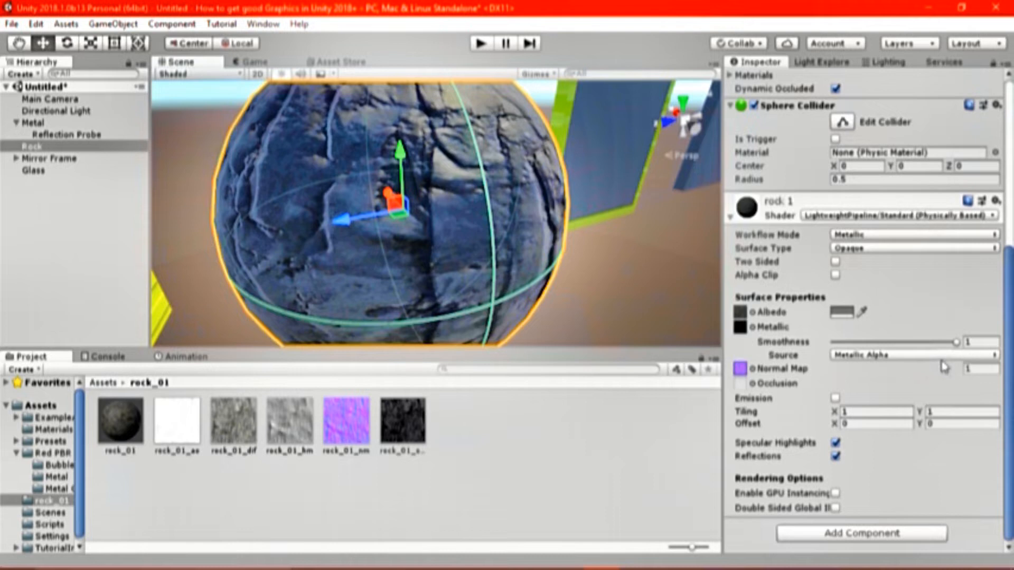
pyautogui.click(931, 343)
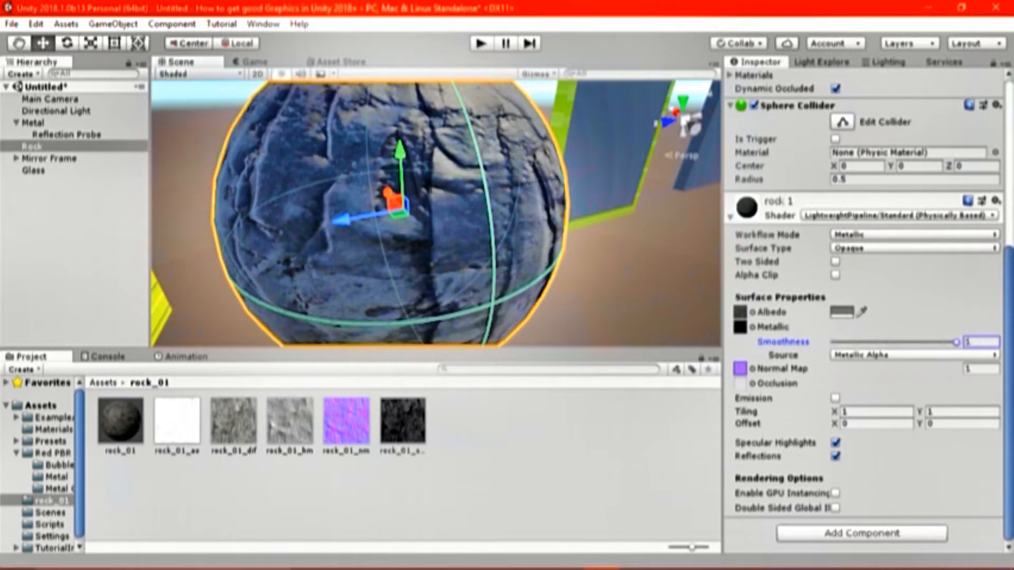
pyautogui.moveTo(935, 342); pyautogui.dragTo(1011, 339)
pyautogui.moveTo(576, 152); pyautogui.dragTo(507, 154, button='right')
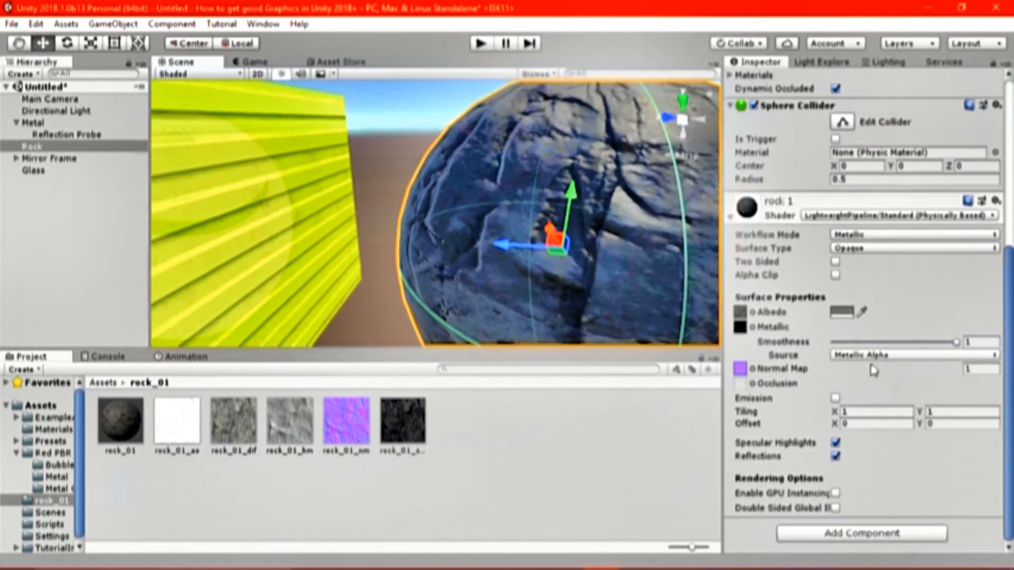
# - Change the rock 1 albedo colour to red (FF0000) and inspect the sphere
pyautogui.click(842, 312)
pyautogui.moveTo(164, 183); pyautogui.dragTo(220, 108)
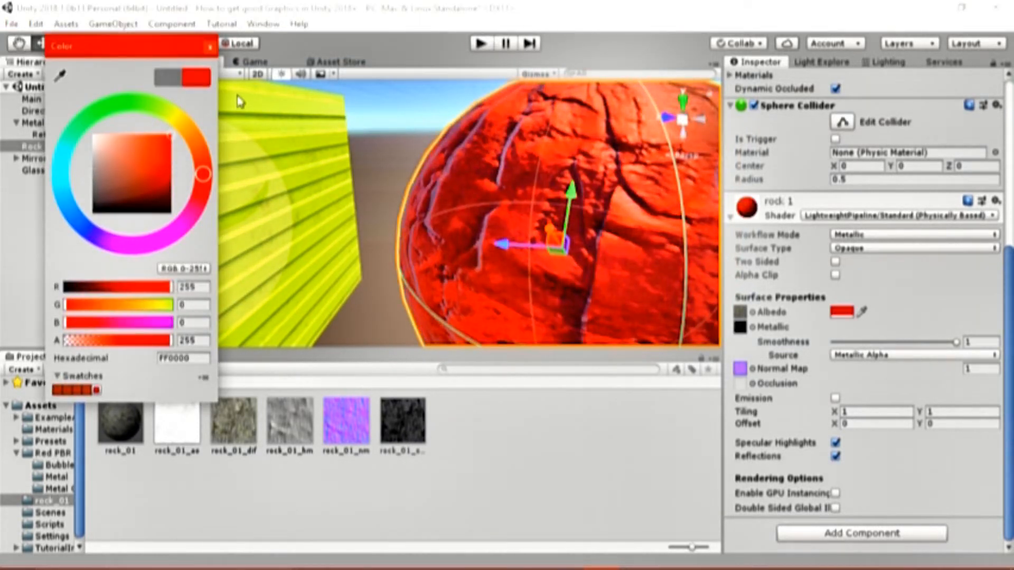
pyautogui.click(210, 45)
pyautogui.moveTo(279, 138); pyautogui.dragTo(469, 158, button='right')
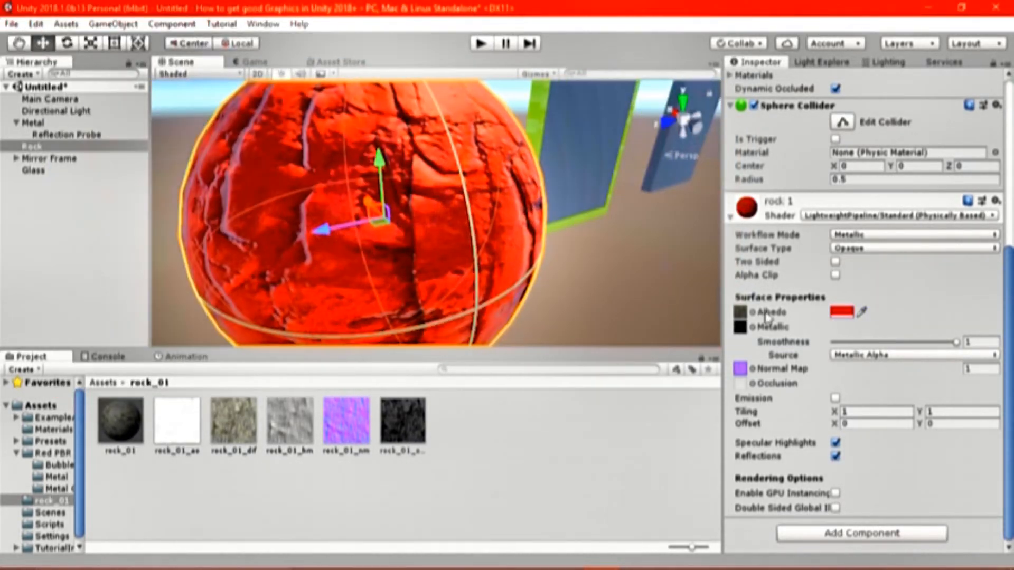
pyautogui.click(834, 313)
pyautogui.press('Escape')
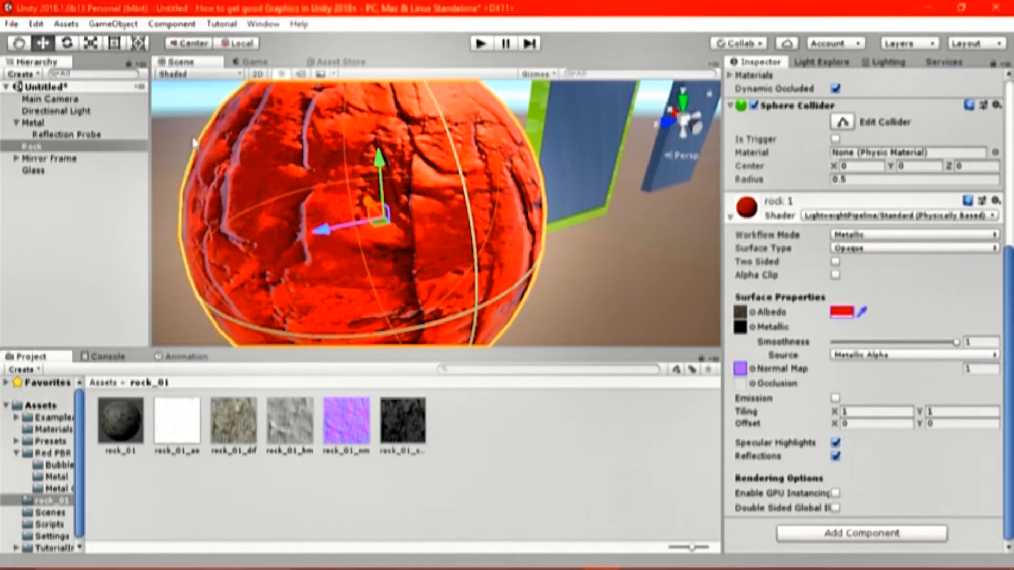
# - Change the rock 1 albedo colour to orange (FF9B00)
pyautogui.click(845, 314)
pyautogui.moveTo(210, 186); pyautogui.dragTo(211, 123)
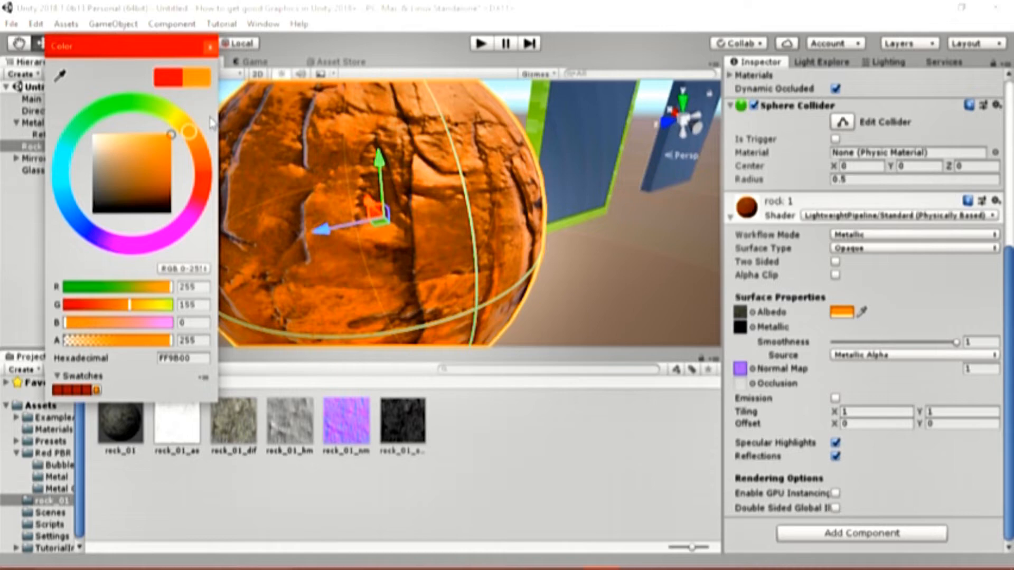
pyautogui.click(210, 47)
# - Examine the orange rock surface on the sphere up close and from a distance
pyautogui.scroll(-3, 417, 232)
pyautogui.scroll(3, 420, 232)
pyautogui.keyDown('alt'); pyautogui.moveTo(420, 232); pyautogui.dragTo(496, 221); pyautogui.keyUp('alt')
pyautogui.scroll(3, 645, 254)
pyautogui.scroll(-3, 453, 178)
pyautogui.scroll(3, 455, 180)
pyautogui.scroll(-3, 472, 222)
pyautogui.scroll(4, 496, 221)
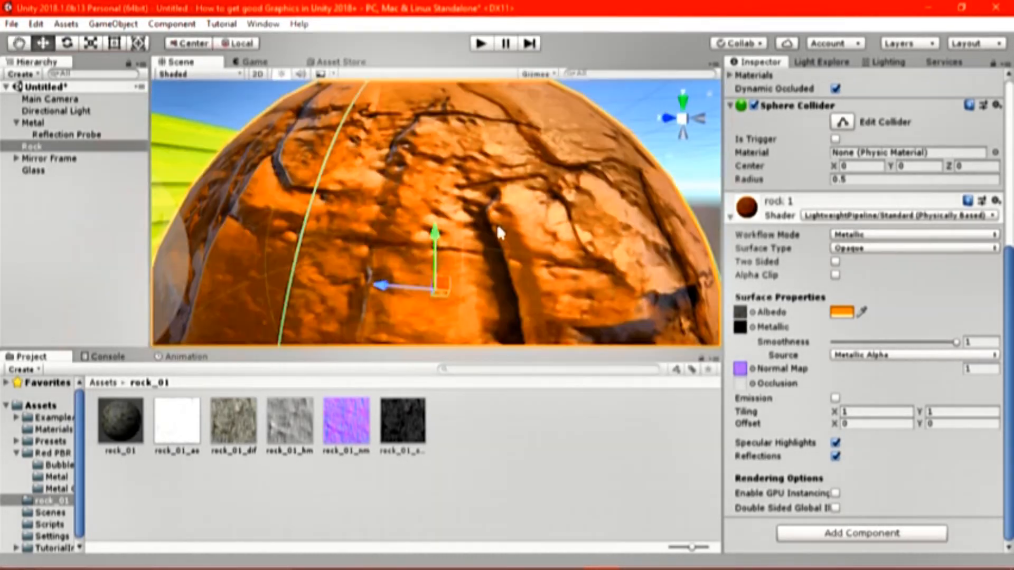
pyautogui.scroll(-2, 496, 221)
pyautogui.moveTo(423, 198); pyautogui.dragTo(449, 244, button='right')
# - Inspect the settings of the ready-made rock_01 material in the rock_01 folder
pyautogui.click(110, 429)
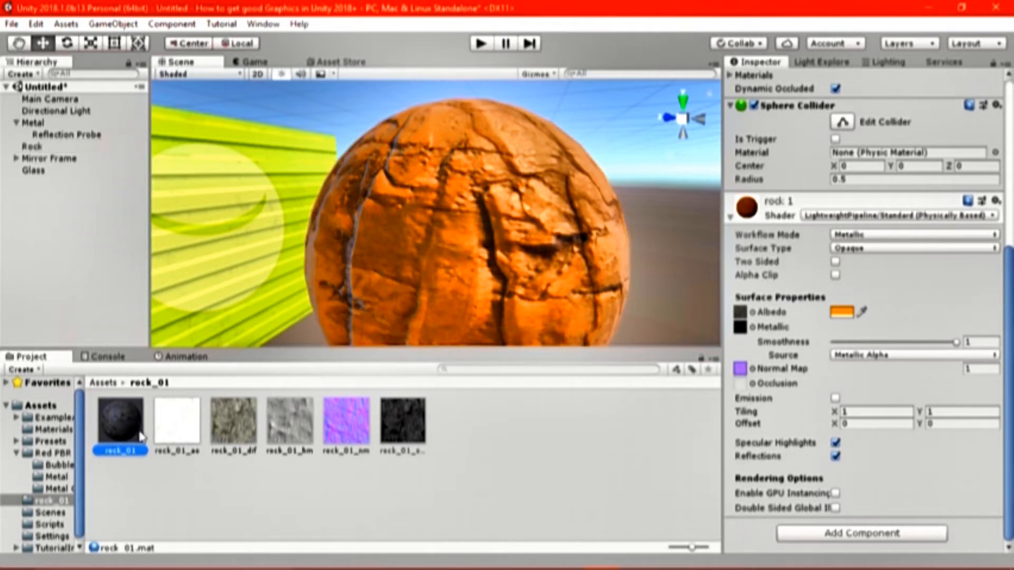
pyautogui.moveTo(285, 316); pyautogui.dragTo(317, 367, button='right')
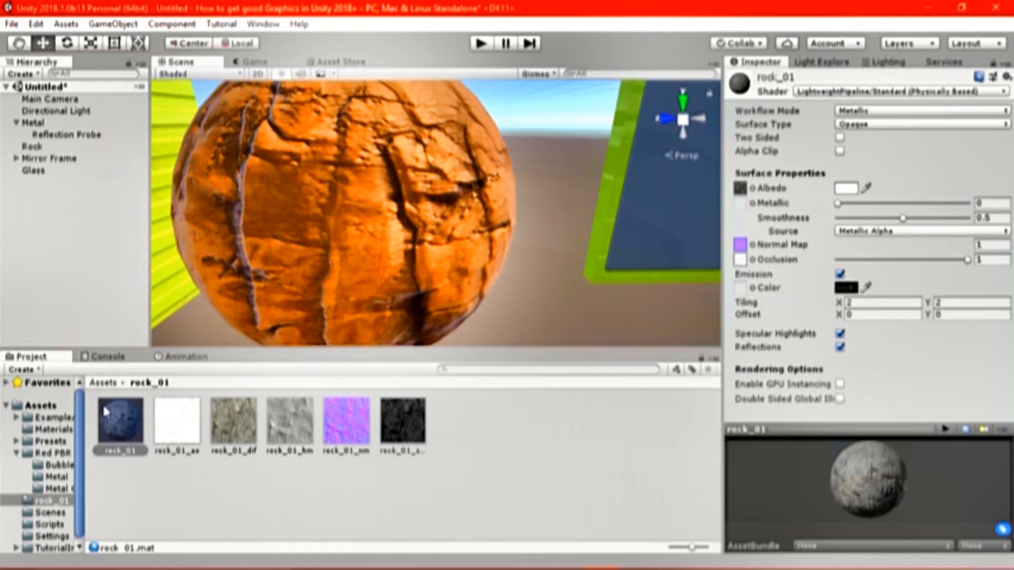
pyautogui.moveTo(185, 341); pyautogui.dragTo(436, 477)
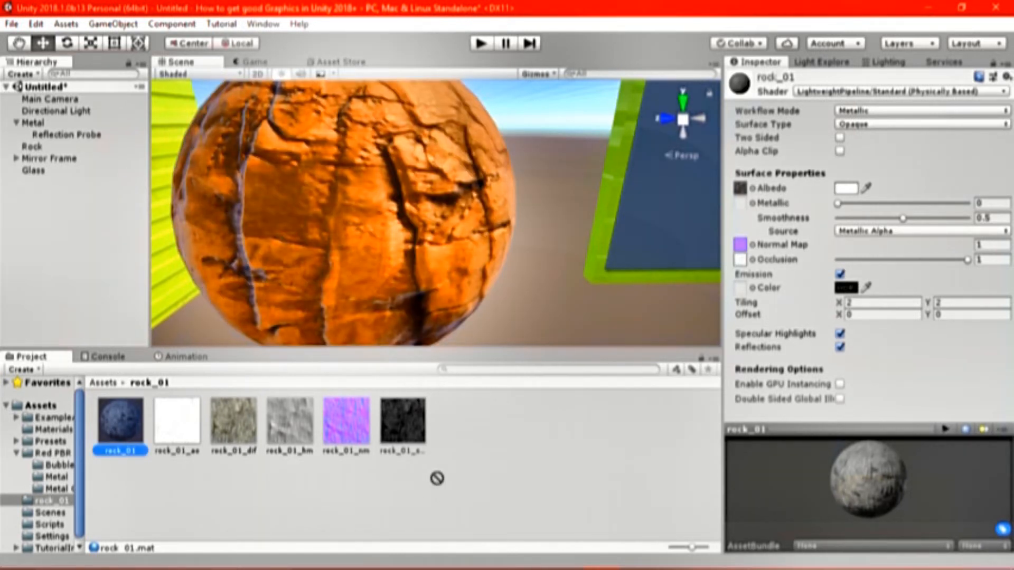
# - Return to the Materials folder and select the rock 1 material
pyautogui.click(103, 382)
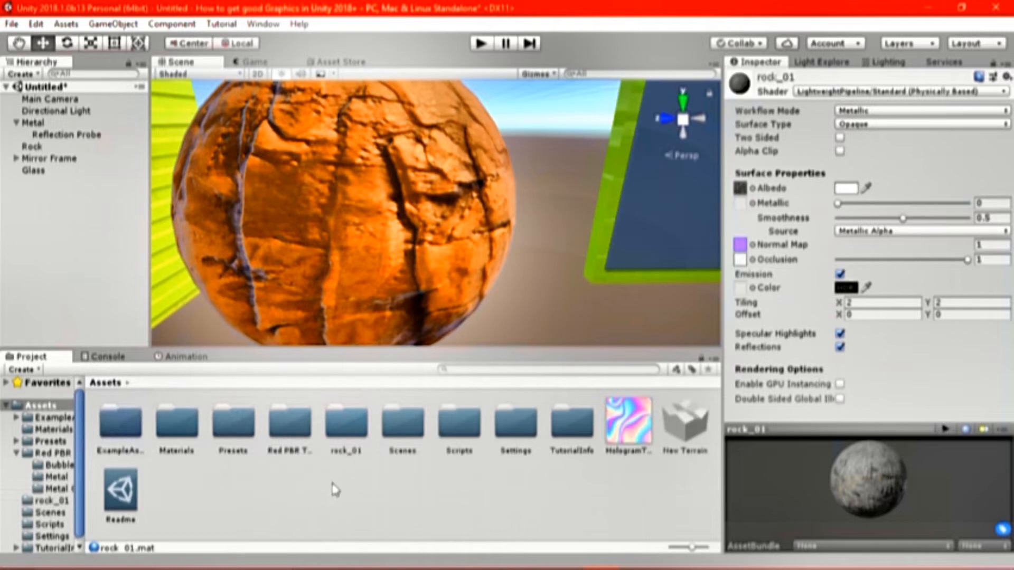
pyautogui.doubleClick(178, 425)
pyautogui.click(345, 421)
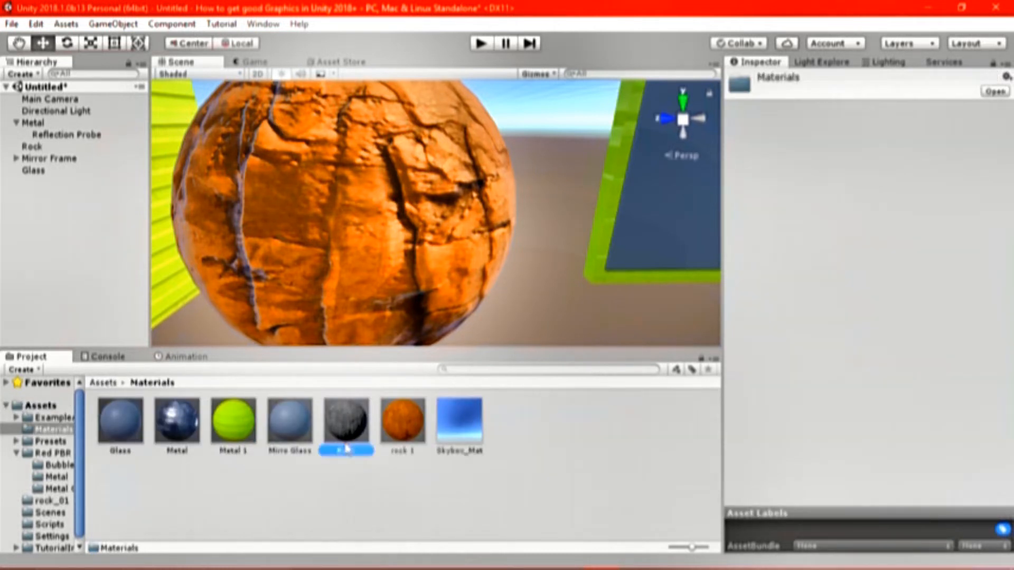
pyautogui.click(404, 423)
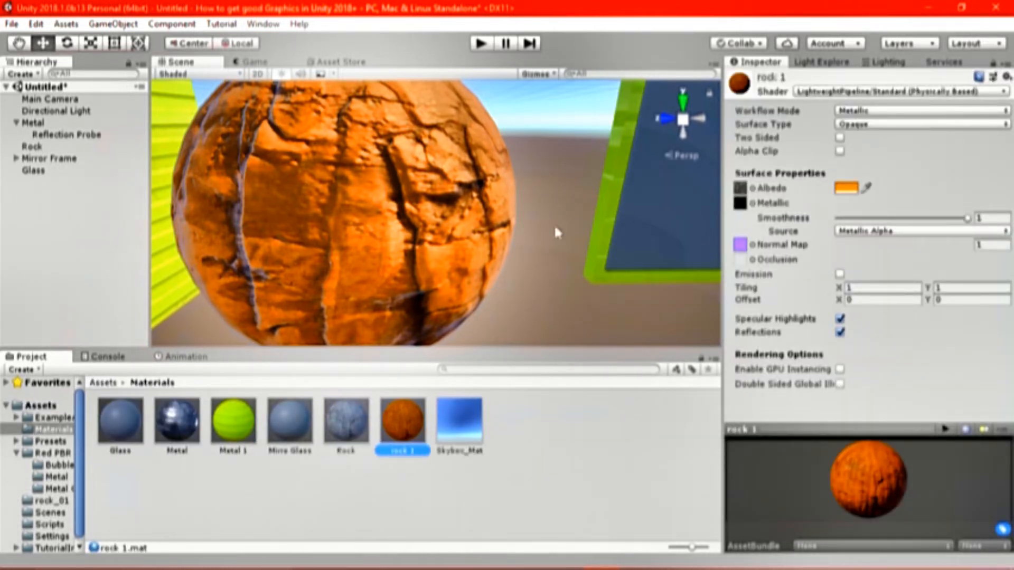
pyautogui.keyDown('alt'); pyautogui.moveTo(555, 228); pyautogui.dragTo(659, 237); pyautogui.keyUp('alt')
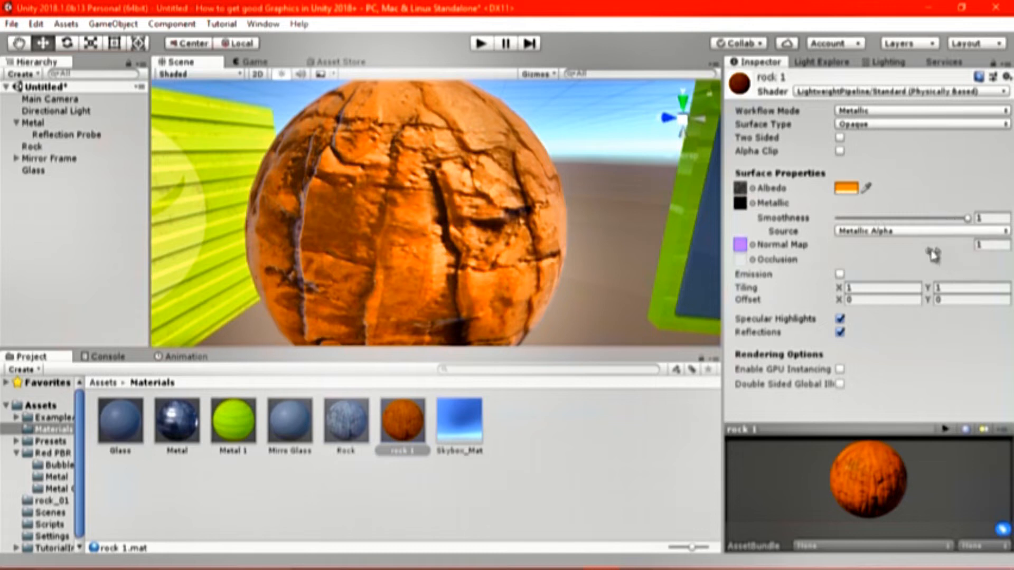
# - Try a normal map strength of 2 on the rock 1 material and restore it to 1
pyautogui.click(981, 245)
pyautogui.write('2')
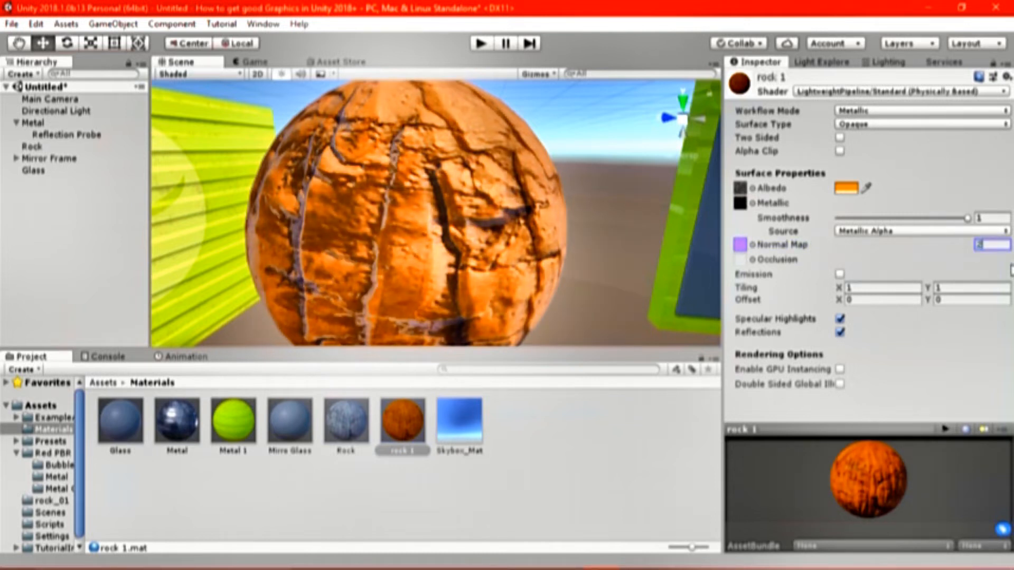
pyautogui.press('BackSpace')
pyautogui.write('1')
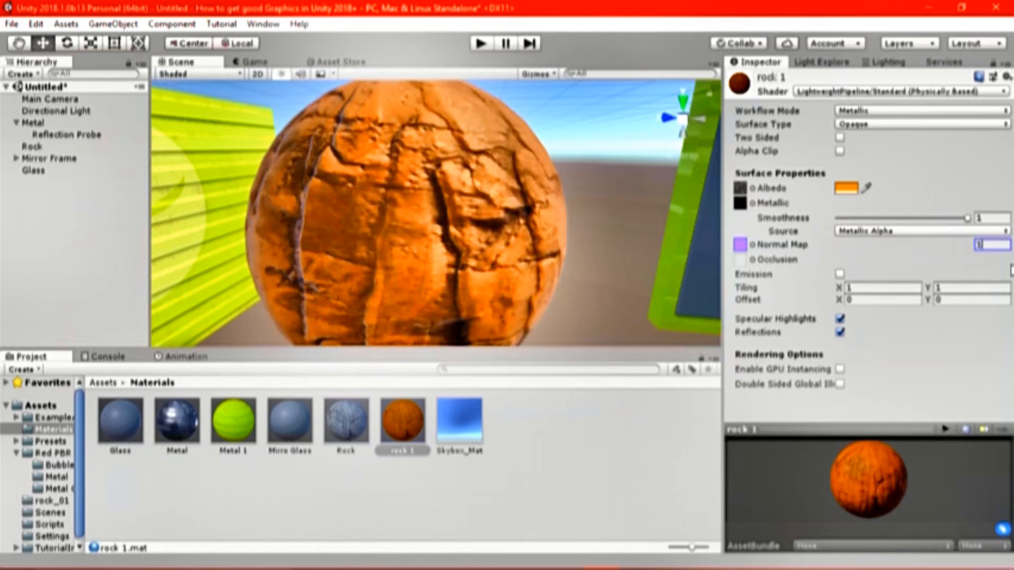
# - Try the rock 1 material without a metallic map and with smoothness 0, and inspect the sphere's surface
pyautogui.click(752, 203)
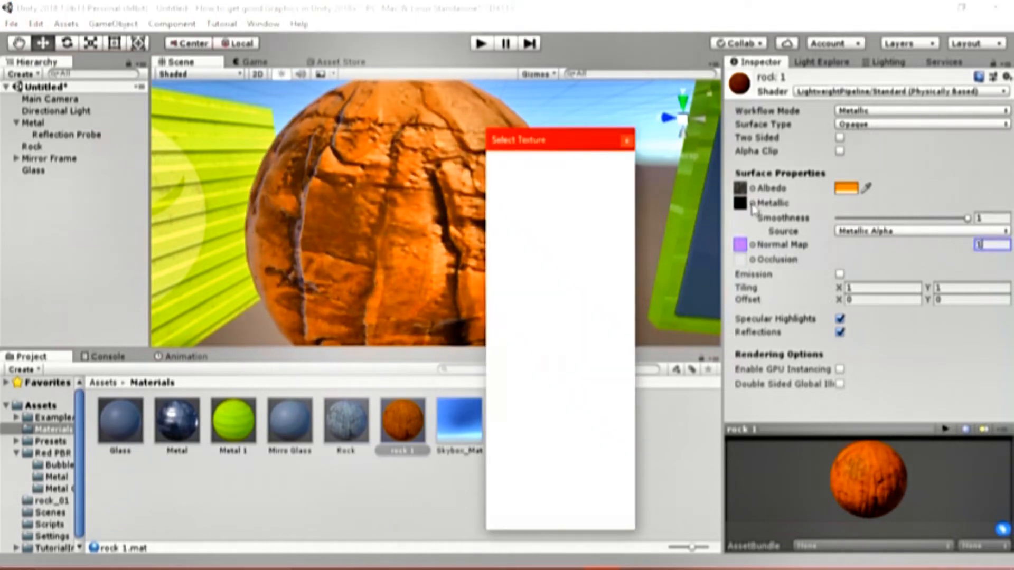
pyautogui.scroll(10, 628, 439)
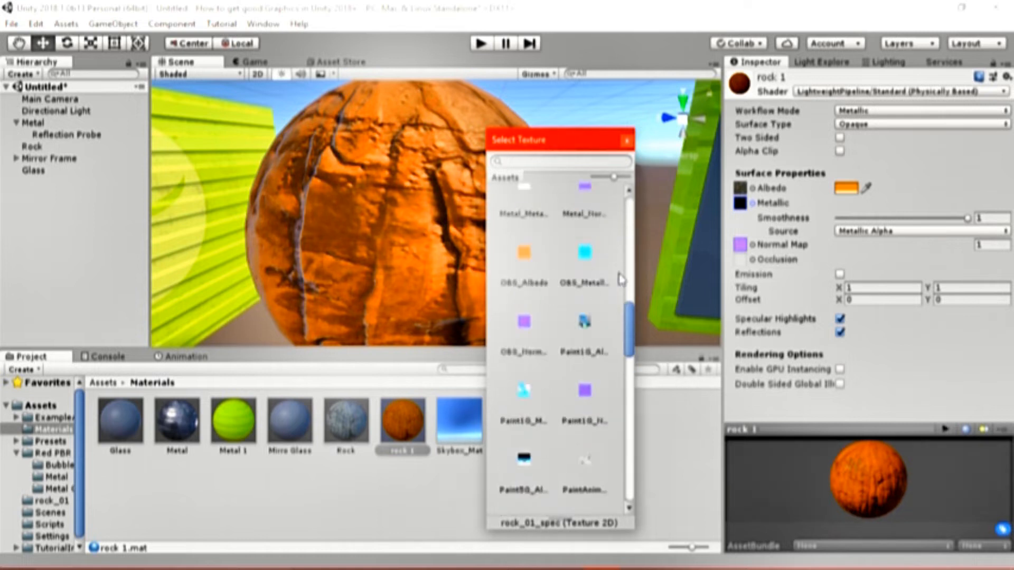
pyautogui.click(518, 235)
pyautogui.click(626, 140)
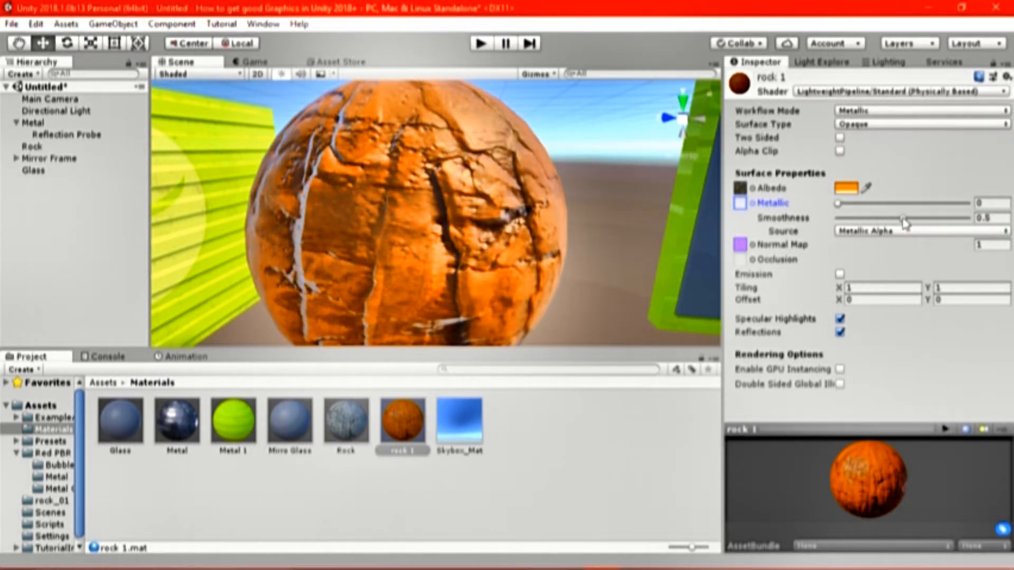
pyautogui.moveTo(904, 220); pyautogui.dragTo(735, 219)
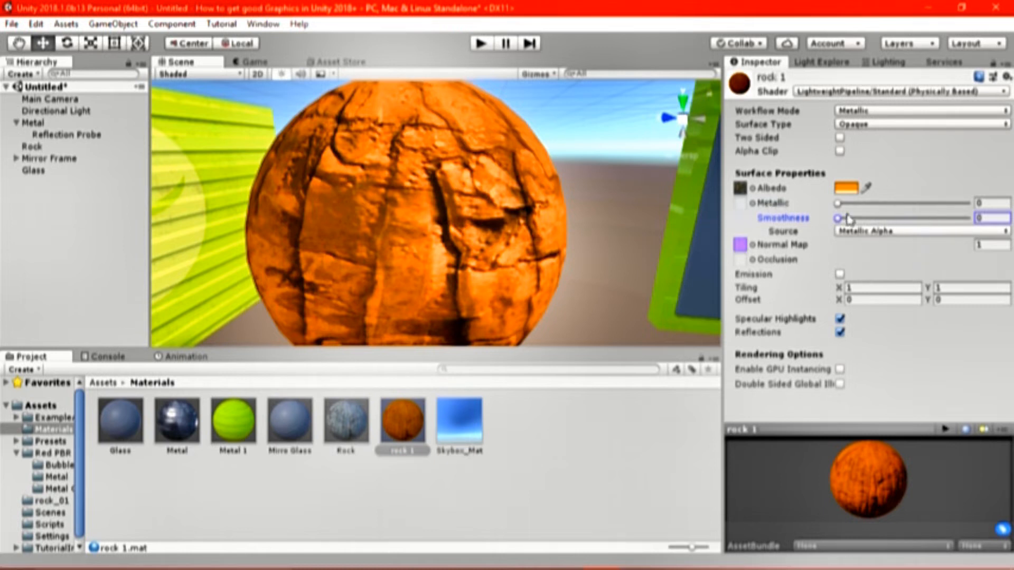
pyautogui.moveTo(431, 264); pyautogui.dragTo(495, 276, button='right')
pyautogui.scroll(4, 495, 277)
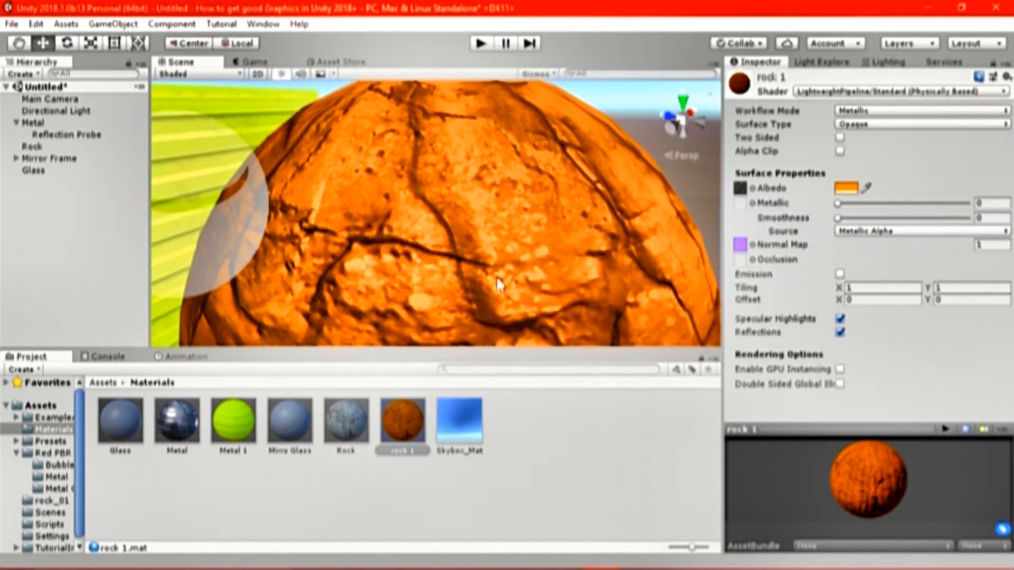
pyautogui.scroll(-3, 475, 285)
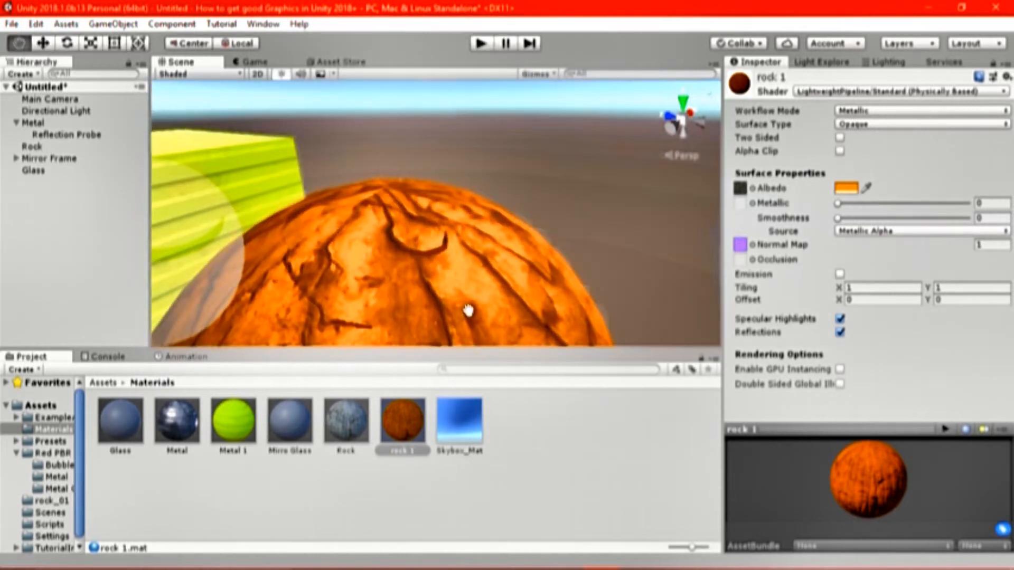
pyautogui.scroll(2, 468, 310)
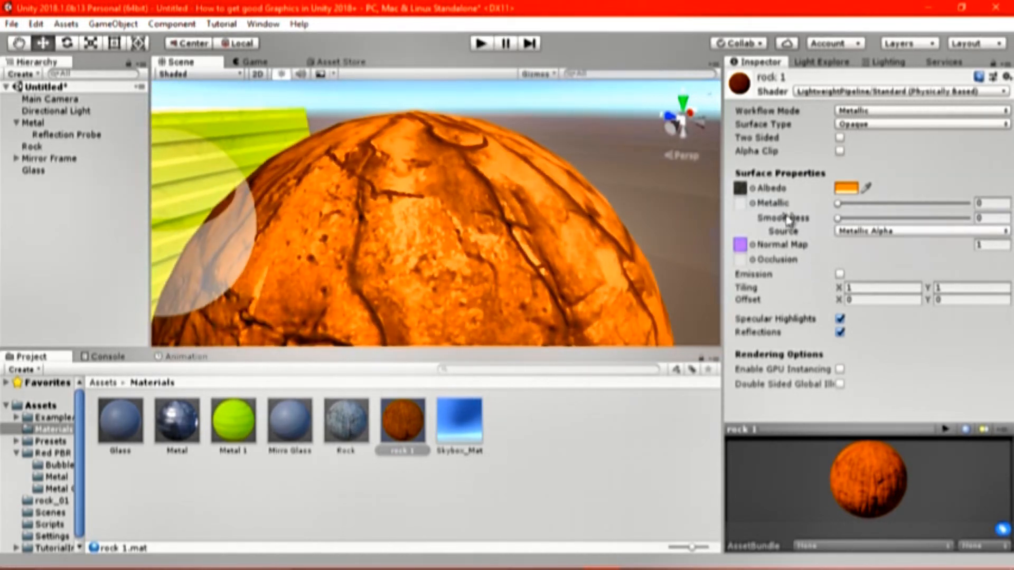
# - Try the rock_01 diffuse, normal, height and specular textures in turn as the rock 1 material's metallic map
pyautogui.click(752, 203)
pyautogui.scroll(-10, 590, 407)
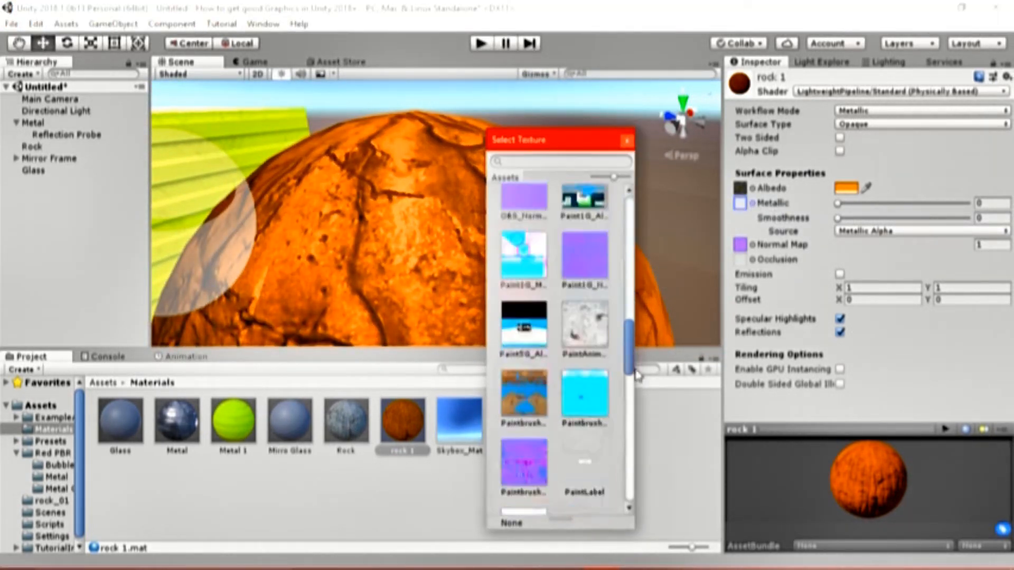
pyautogui.click(590, 307)
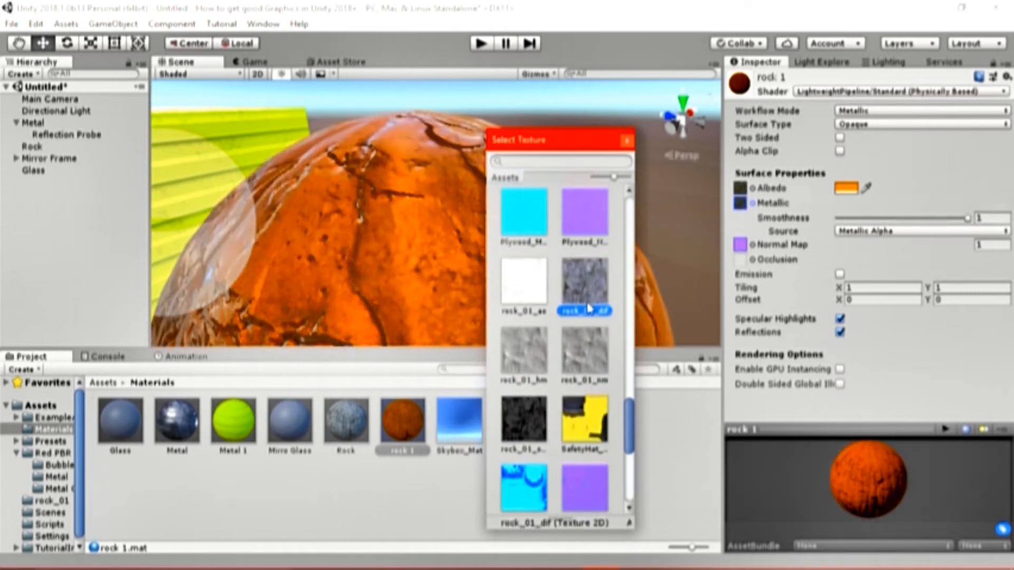
pyautogui.click(592, 367)
pyautogui.moveTo(527, 140); pyautogui.dragTo(784, 159)
pyautogui.click(786, 396)
pyautogui.click(781, 456)
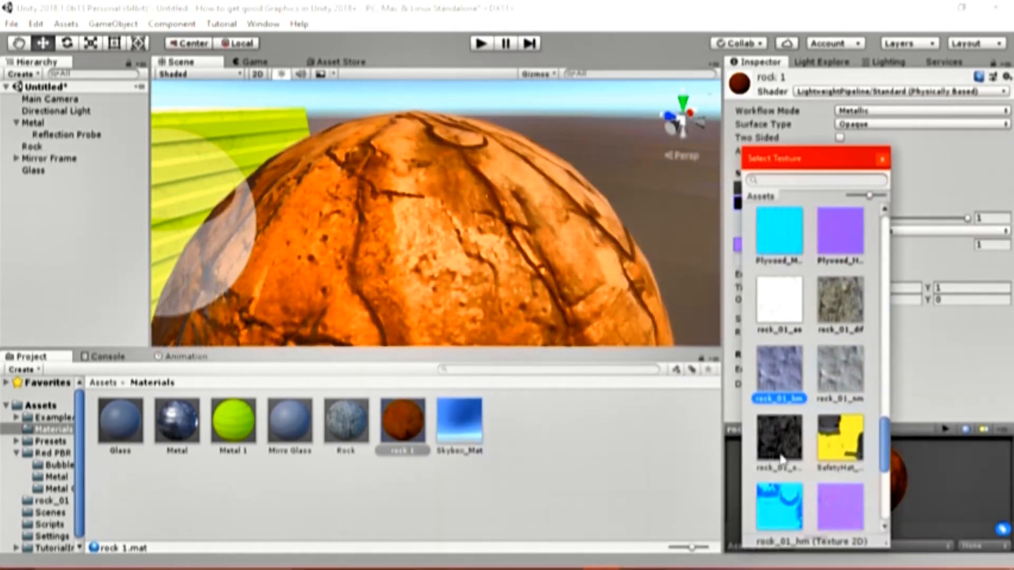
pyautogui.click(784, 374)
pyautogui.click(821, 316)
# - Use the rock_01_ao texture as the rock 1 material's metallic map, with smoothness at 1
pyautogui.click(792, 299)
pyautogui.scroll(1, 800, 369)
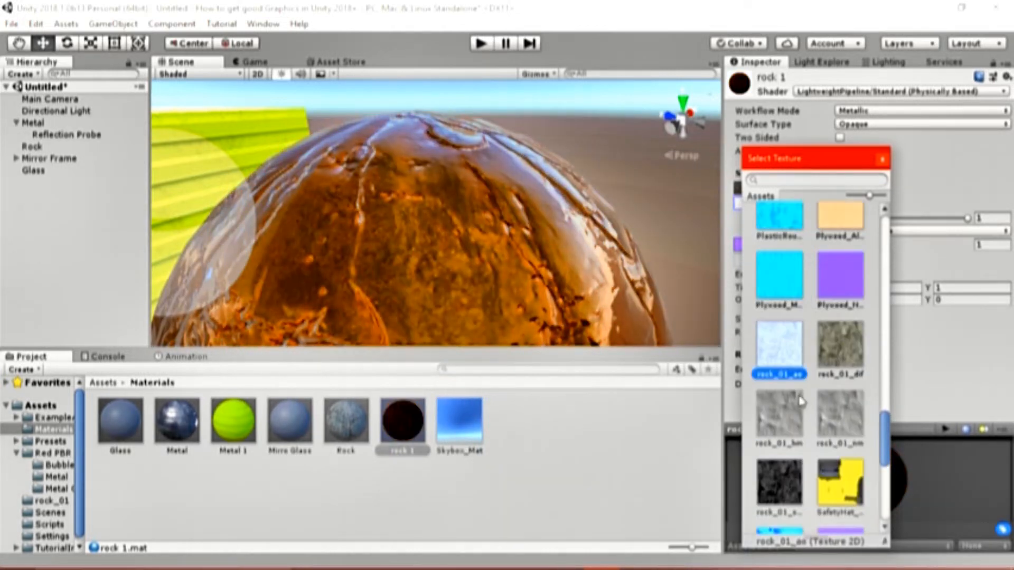
pyautogui.scroll(-5, 531, 290)
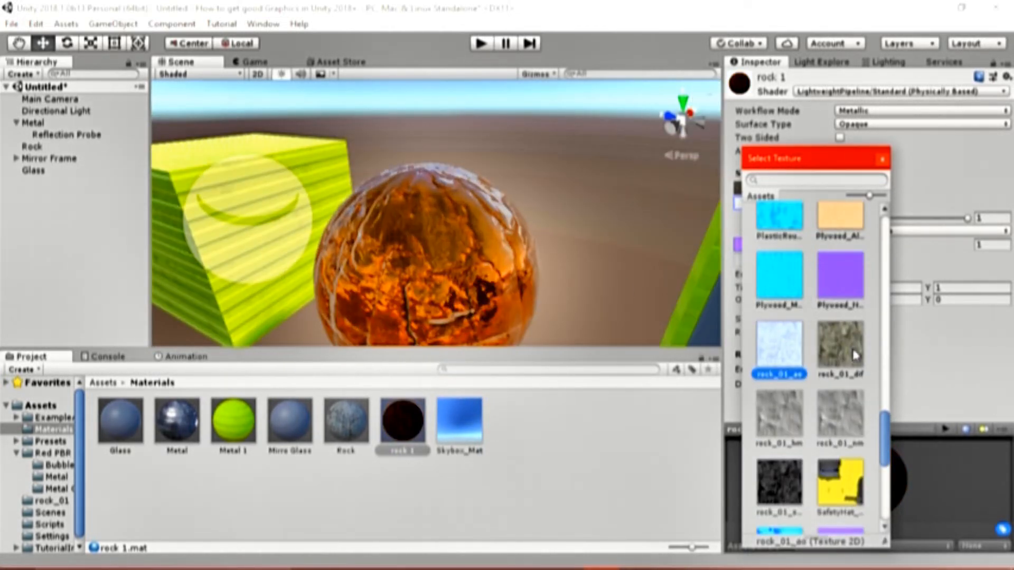
pyautogui.click(855, 356)
pyautogui.click(779, 346)
pyautogui.click(881, 159)
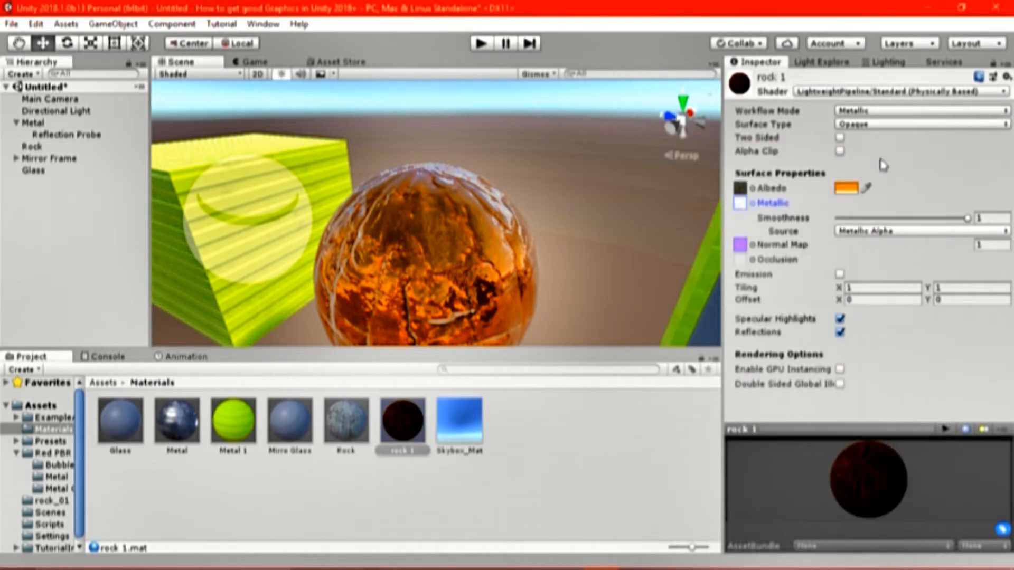
pyautogui.moveTo(912, 218); pyautogui.dragTo(964, 219)
# - Set both metallic and smoothness of the Mirro Glass material to 1
pyautogui.moveTo(377, 226); pyautogui.dragTo(432, 219, button='right')
pyautogui.moveTo(433, 220); pyautogui.dragTo(549, 222, button='middle')
pyautogui.scroll(-5, 549, 222)
pyautogui.click(588, 426)
pyautogui.moveTo(593, 276); pyautogui.dragTo(649, 250, button='middle')
pyautogui.moveTo(648, 249); pyautogui.dragTo(522, 155, button='right')
pyautogui.click(292, 416)
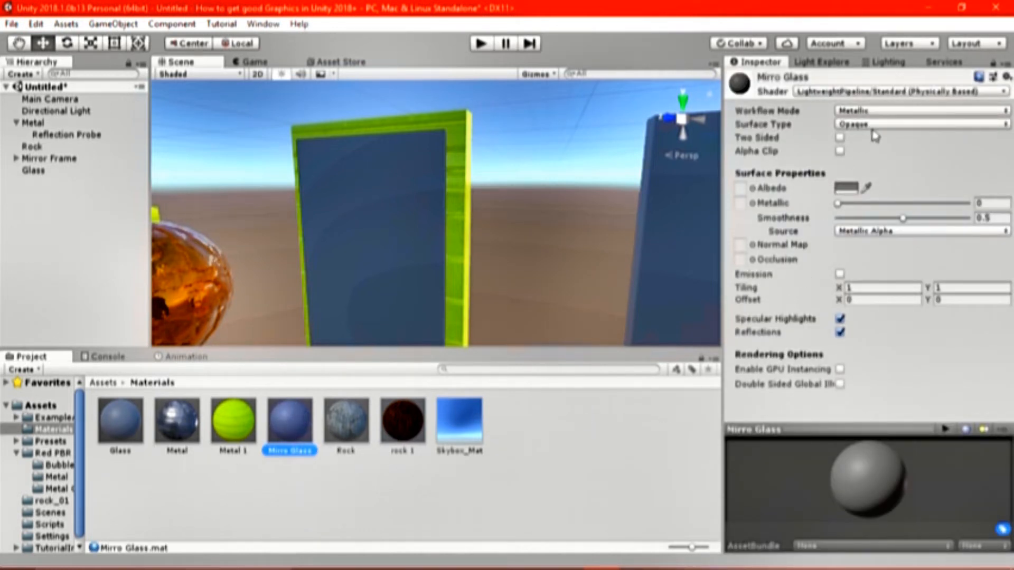
pyautogui.click(848, 125)
pyautogui.click(871, 138)
pyautogui.click(881, 111)
pyautogui.click(946, 221)
pyautogui.moveTo(839, 202); pyautogui.dragTo(968, 218)
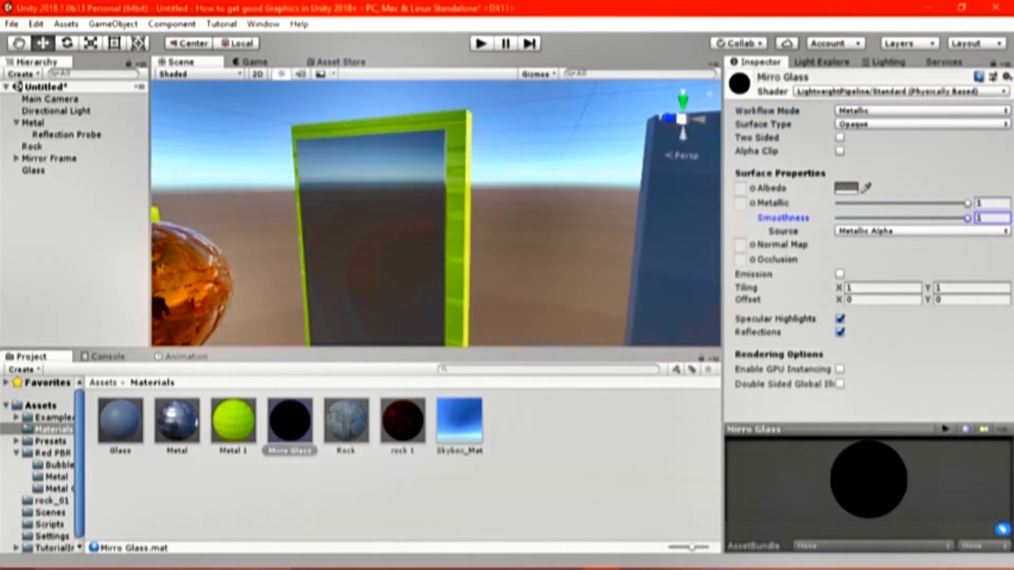
# - Change the Mirro Glass material's albedo colour to white (FFFFFF)
pyautogui.click(922, 233)
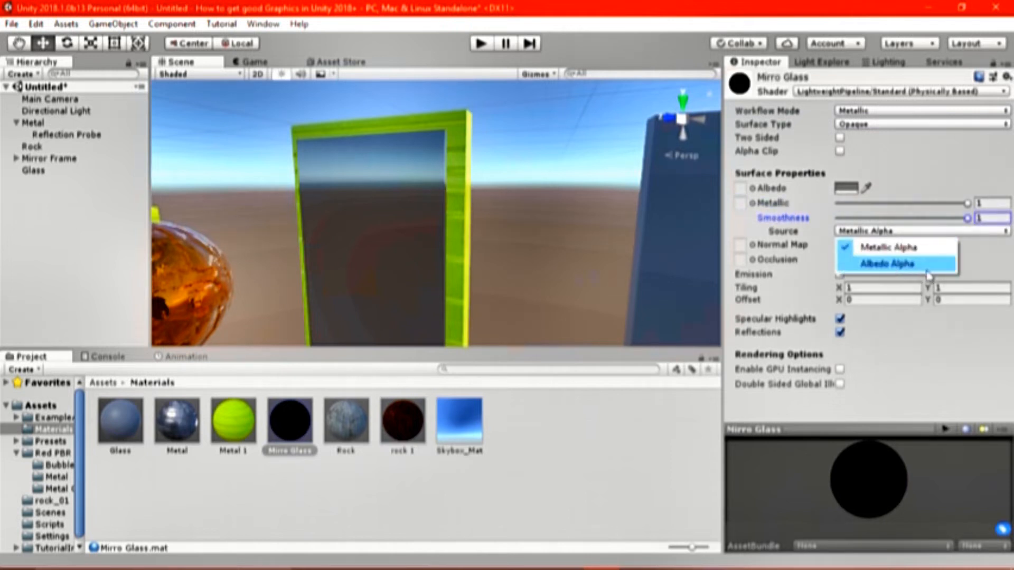
pyautogui.click(846, 188)
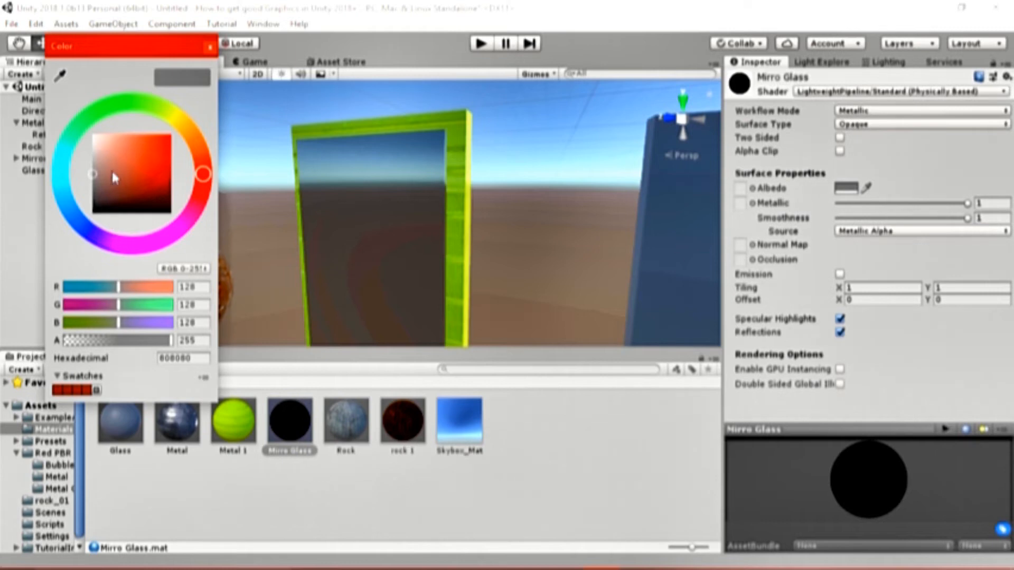
pyautogui.moveTo(115, 178); pyautogui.dragTo(3, 90)
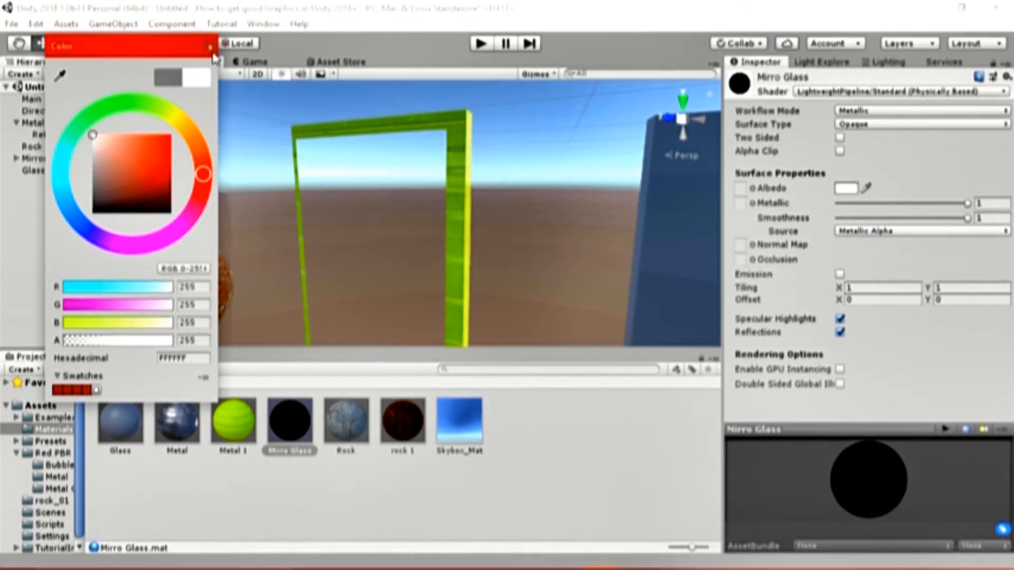
pyautogui.click(516, 243)
# - Examine the mirror's reflections from several angles and distances alongside the rock sphere
pyautogui.moveTo(515, 286); pyautogui.dragTo(597, 248, button='middle')
pyautogui.scroll(-3, 483, 218)
pyautogui.scroll(4, 488, 219)
pyautogui.moveTo(597, 247); pyautogui.dragTo(353, 238, button='right')
pyautogui.moveTo(354, 241); pyautogui.dragTo(79, 200, button='middle')
pyautogui.moveTo(353, 208); pyautogui.dragTo(435, 204, button='middle')
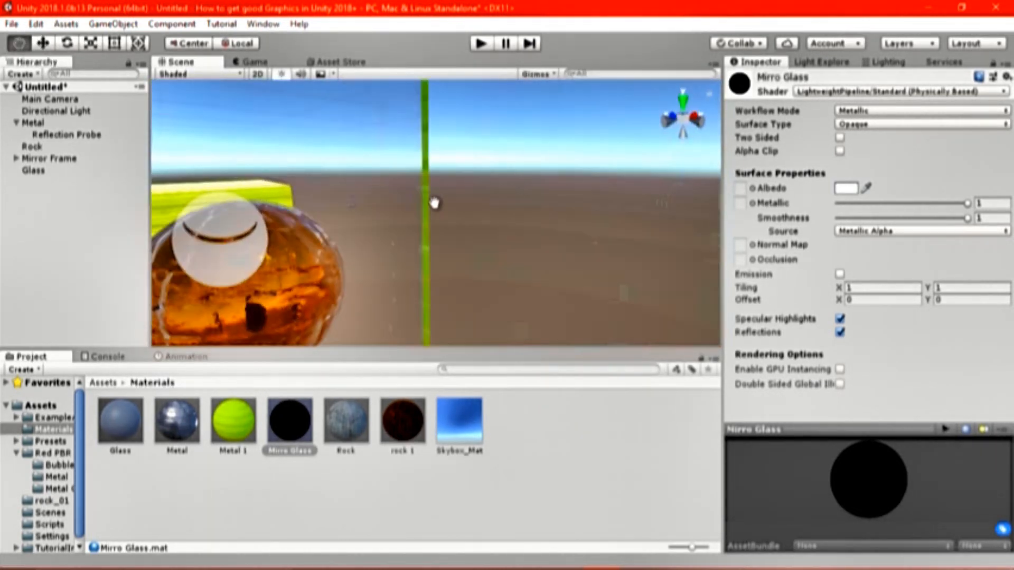
pyautogui.scroll(-2, 430, 211)
pyautogui.moveTo(372, 244); pyautogui.dragTo(354, 231, button='right')
pyautogui.scroll(-3, 354, 231)
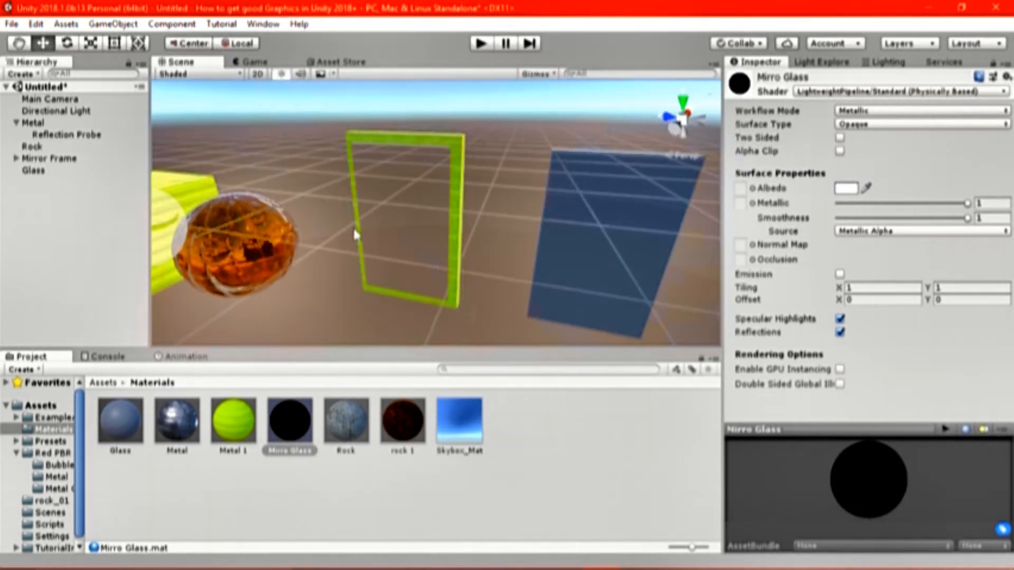
# - Duplicate the Metal object's reflection probe and make the copy a child of Mirror Frame
pyautogui.click(73, 138)
pyautogui.hotkey('ctrl', 'd')
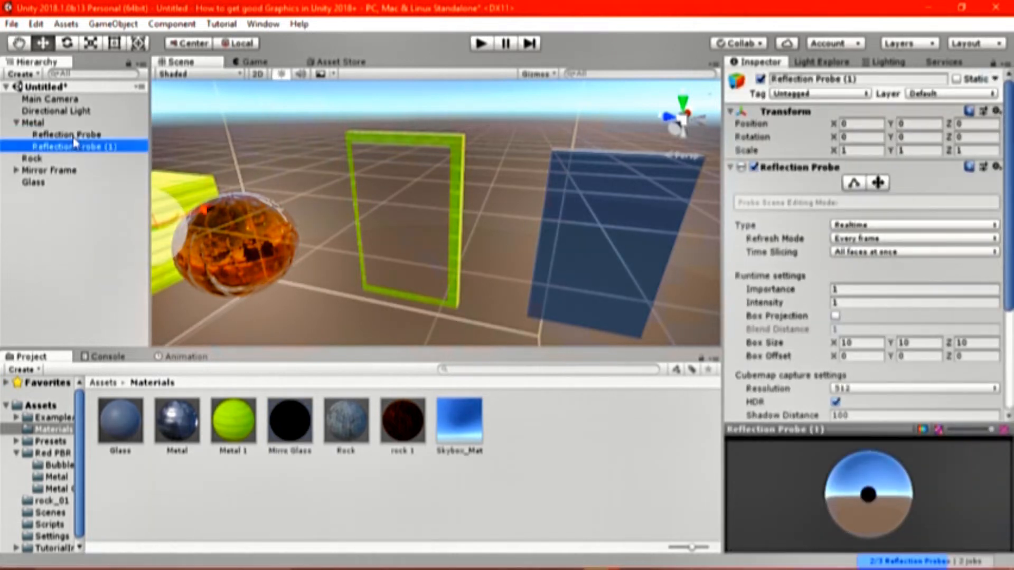
pyautogui.moveTo(74, 146); pyautogui.dragTo(59, 179)
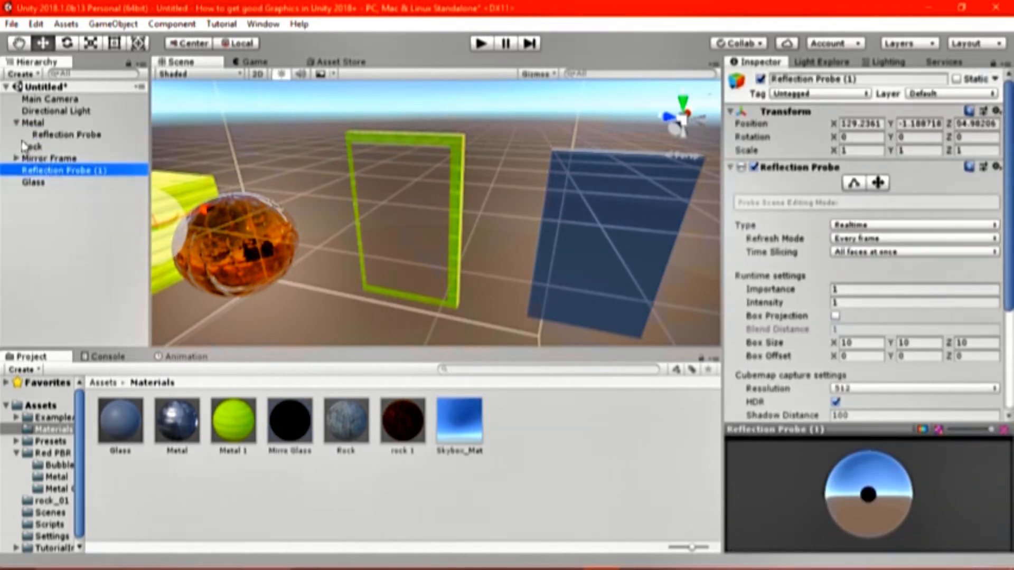
pyautogui.click(16, 123)
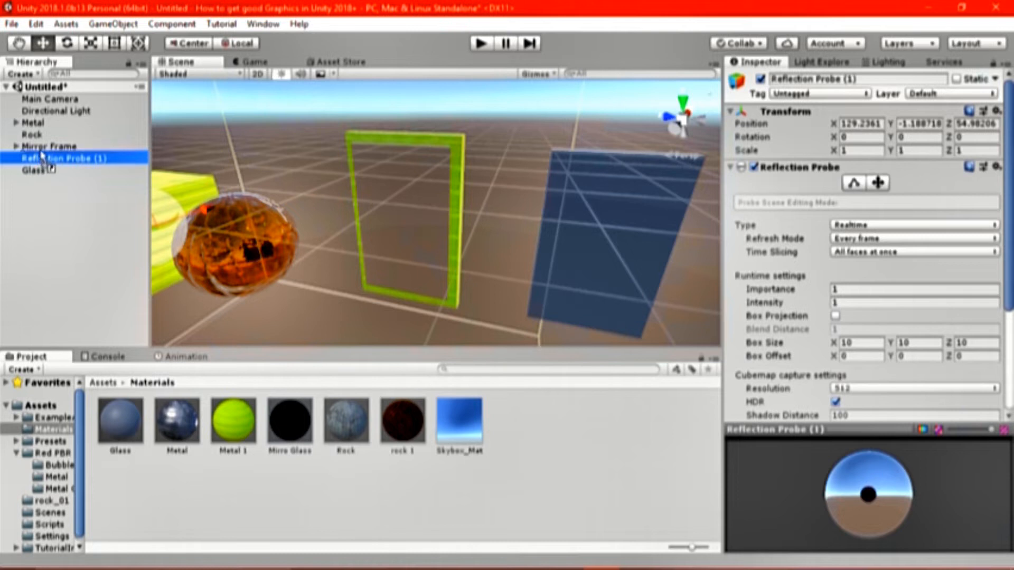
pyautogui.moveTo(42, 161); pyautogui.dragTo(50, 146)
pyautogui.click(15, 146)
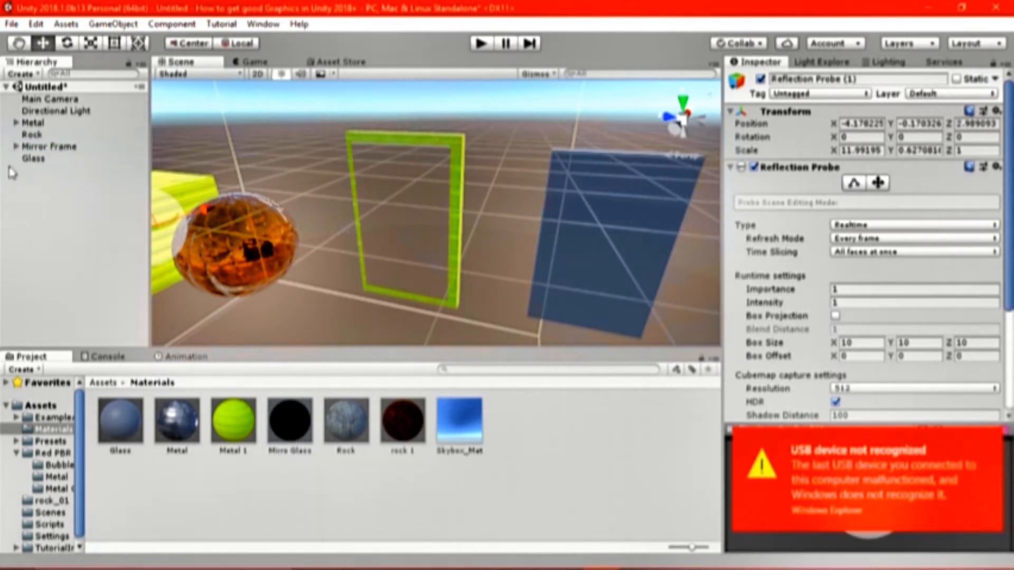
pyautogui.click(16, 146)
# - Move the duplicated reflection probe over to the mirror, raise it and adjust its position in front of the glass
pyautogui.scroll(-6, 385, 202)
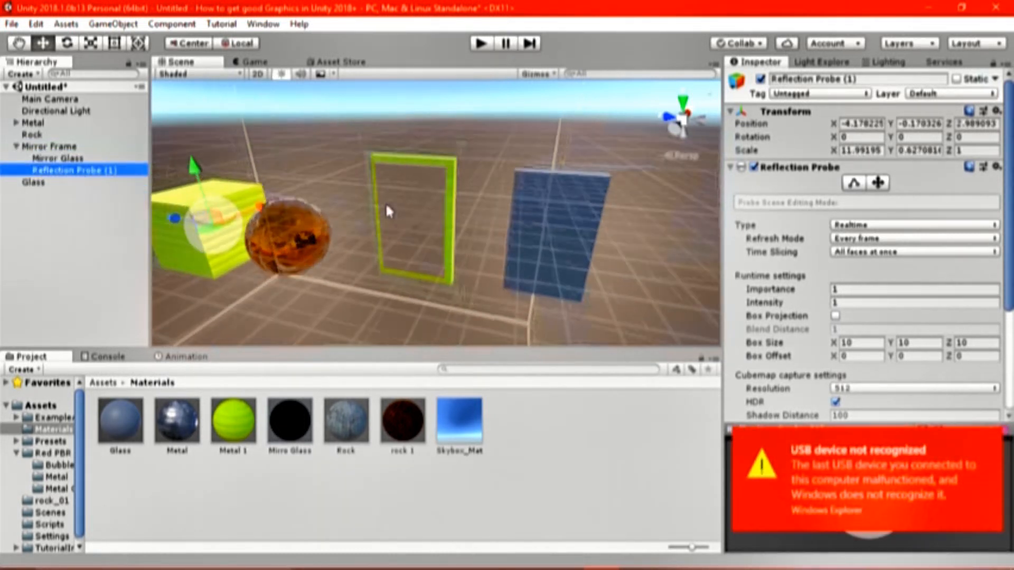
pyautogui.moveTo(293, 216); pyautogui.dragTo(451, 197)
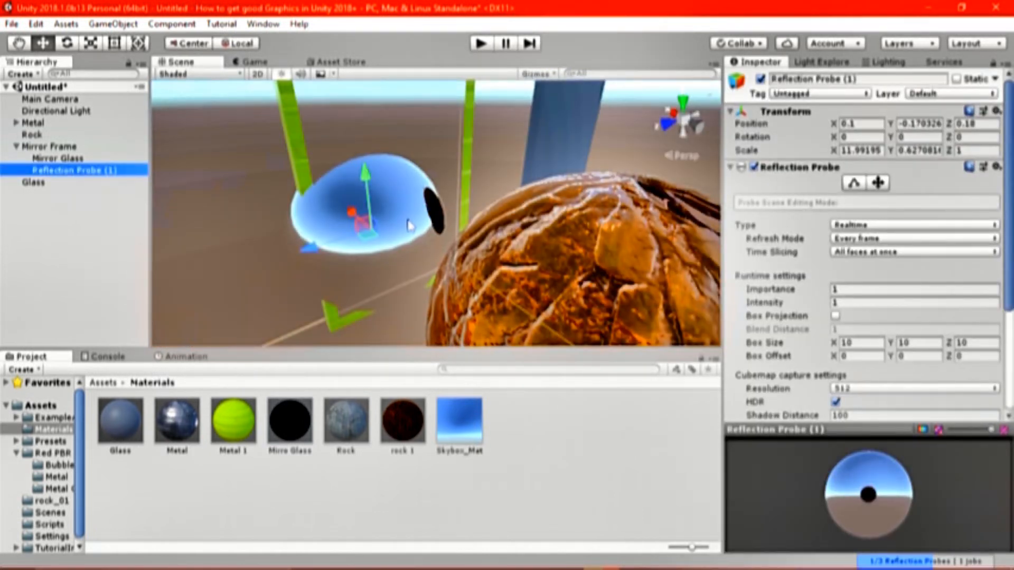
pyautogui.moveTo(365, 182); pyautogui.dragTo(364, 120)
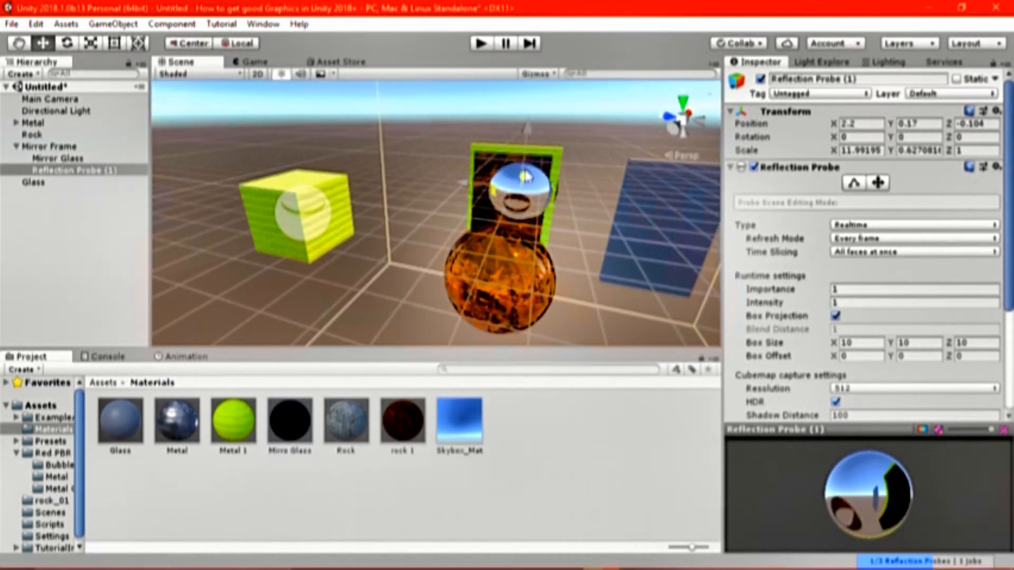
pyautogui.moveTo(525, 177); pyautogui.dragTo(461, 191)
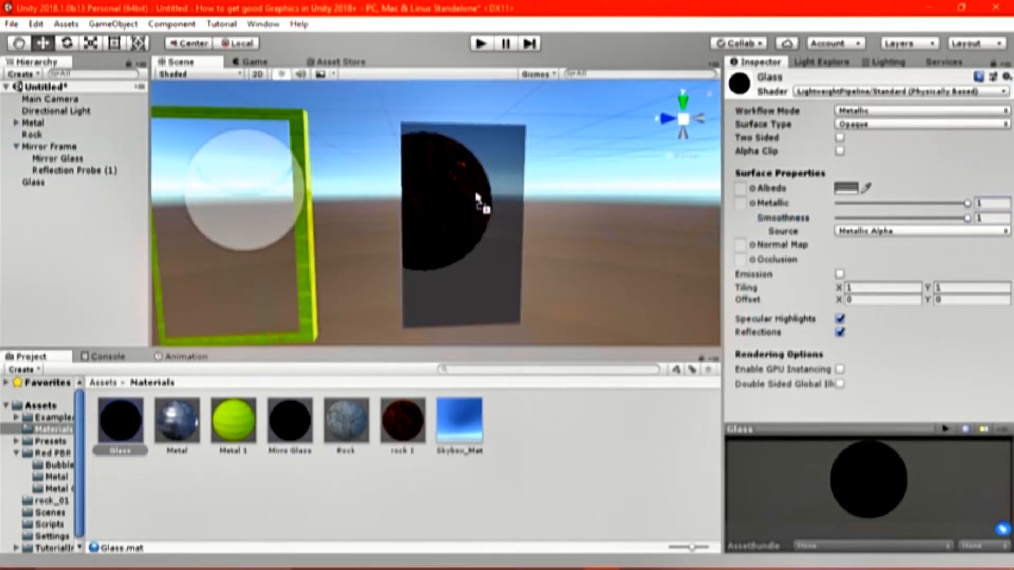
# - Set the Glass material's surface type to Transparent
pyautogui.scroll(-3, 567, 211)
pyautogui.moveTo(567, 211); pyautogui.dragTo(583, 226, button='right')
pyautogui.moveTo(583, 226); pyautogui.dragTo(575, 186, button='middle')
pyautogui.moveTo(575, 186); pyautogui.dragTo(560, 224, button='right')
pyautogui.scroll(2, 531, 214)
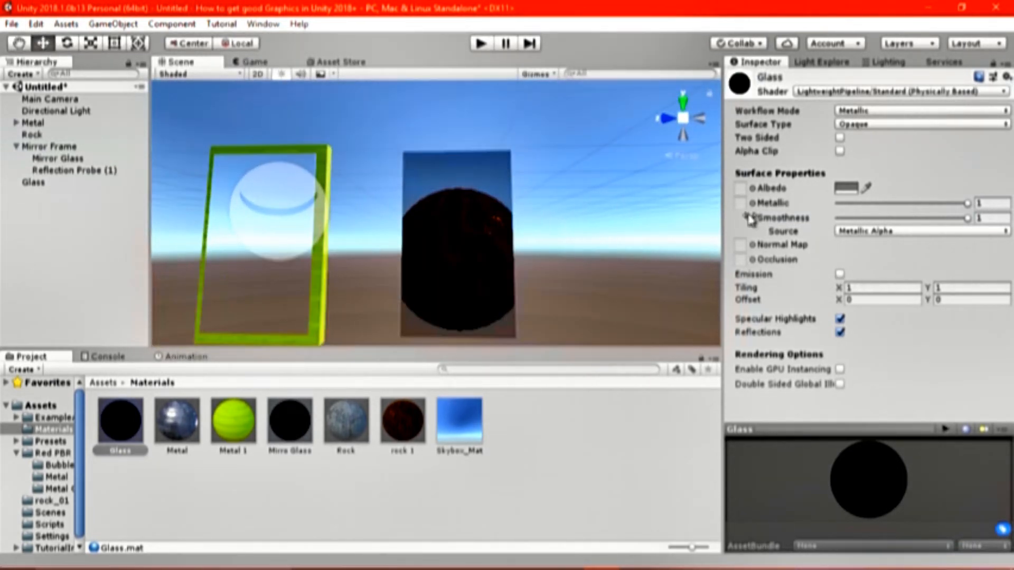
pyautogui.click(876, 111)
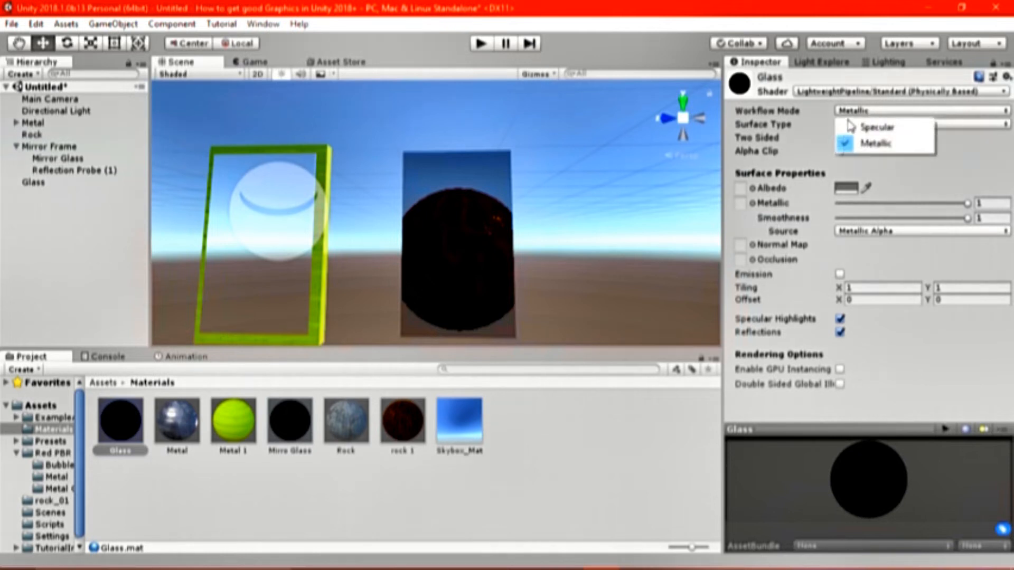
pyautogui.click(849, 142)
pyautogui.click(996, 125)
pyautogui.click(879, 155)
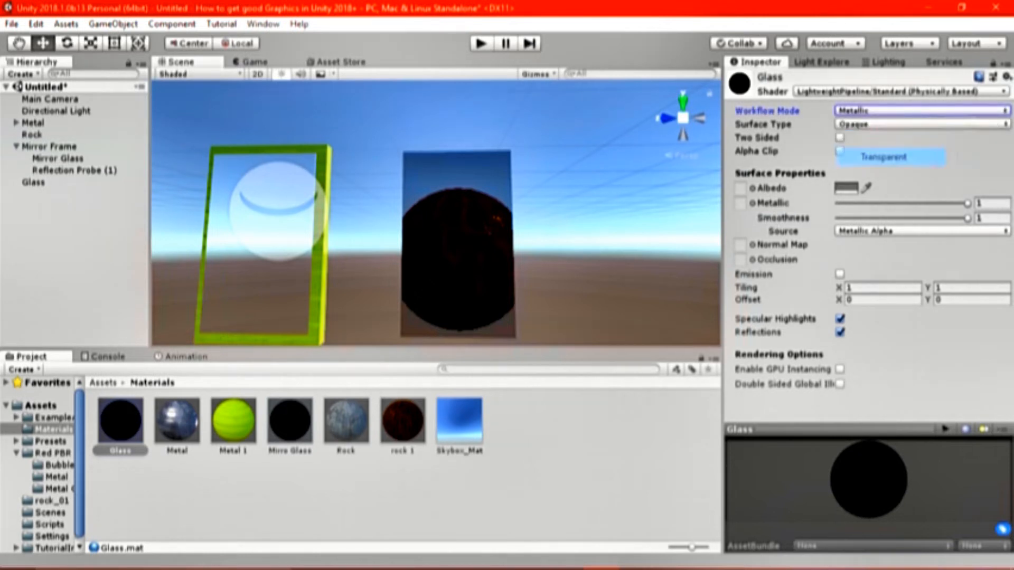
# - Inspect the transparent glass panel from several angles and review the Glass material's blending mode options
pyautogui.moveTo(617, 246); pyautogui.dragTo(648, 218, button='right')
pyautogui.moveTo(648, 218); pyautogui.dragTo(543, 305, button='middle')
pyautogui.moveTo(543, 305); pyautogui.dragTo(567, 232, button='right')
pyautogui.moveTo(567, 231); pyautogui.dragTo(644, 204, button='middle')
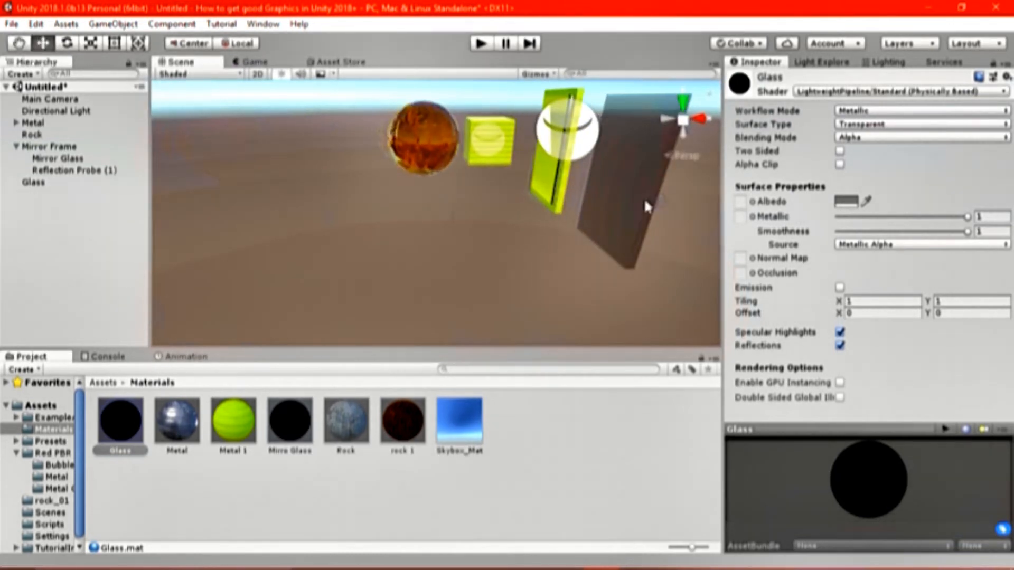
pyautogui.moveTo(592, 217); pyautogui.dragTo(722, 206, button='right')
pyautogui.moveTo(465, 246); pyautogui.dragTo(558, 237, button='middle')
pyautogui.scroll(2, 556, 232)
pyautogui.click(870, 138)
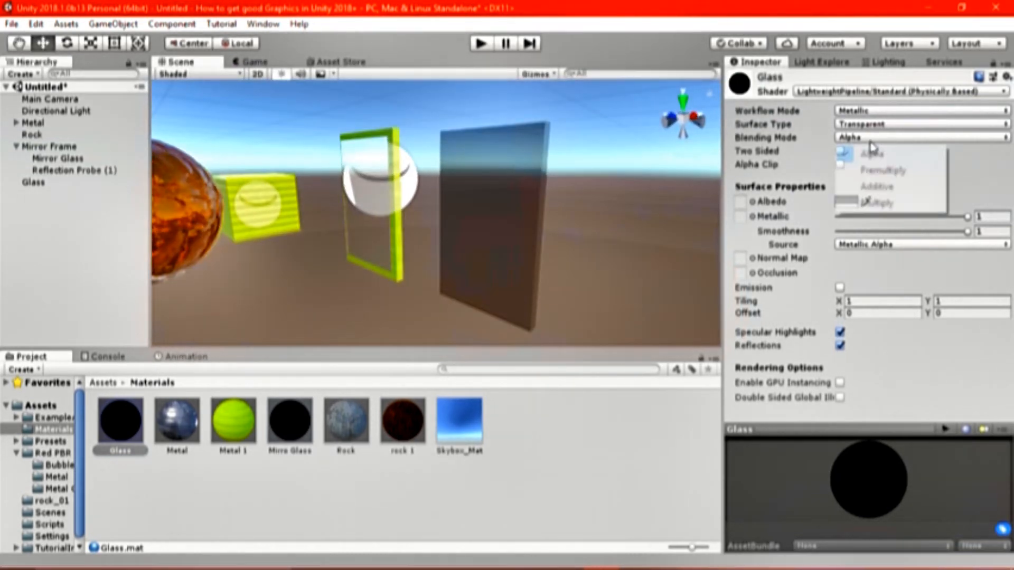
pyautogui.click(871, 153)
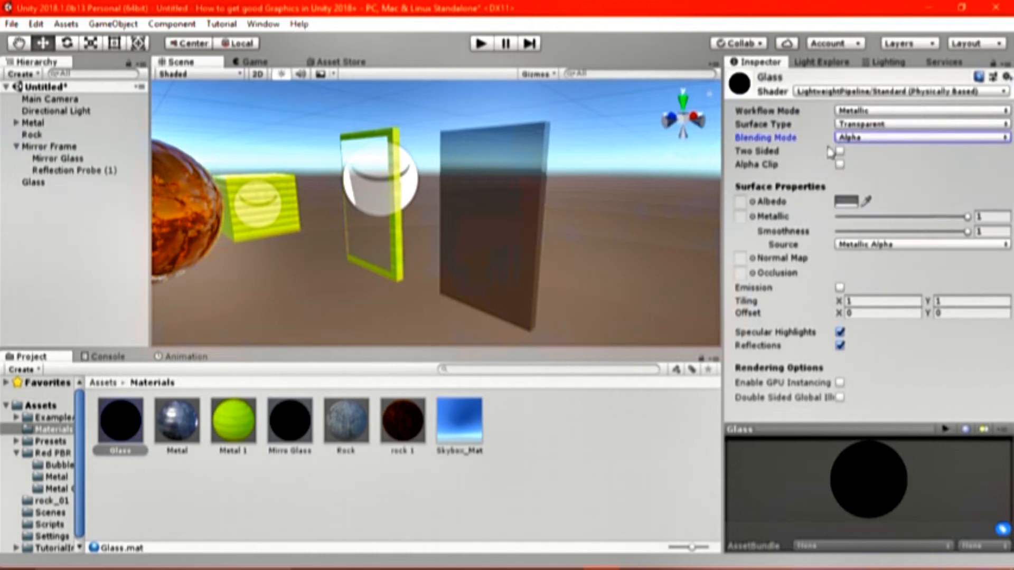
pyautogui.moveTo(513, 272); pyautogui.dragTo(841, 288, button='right')
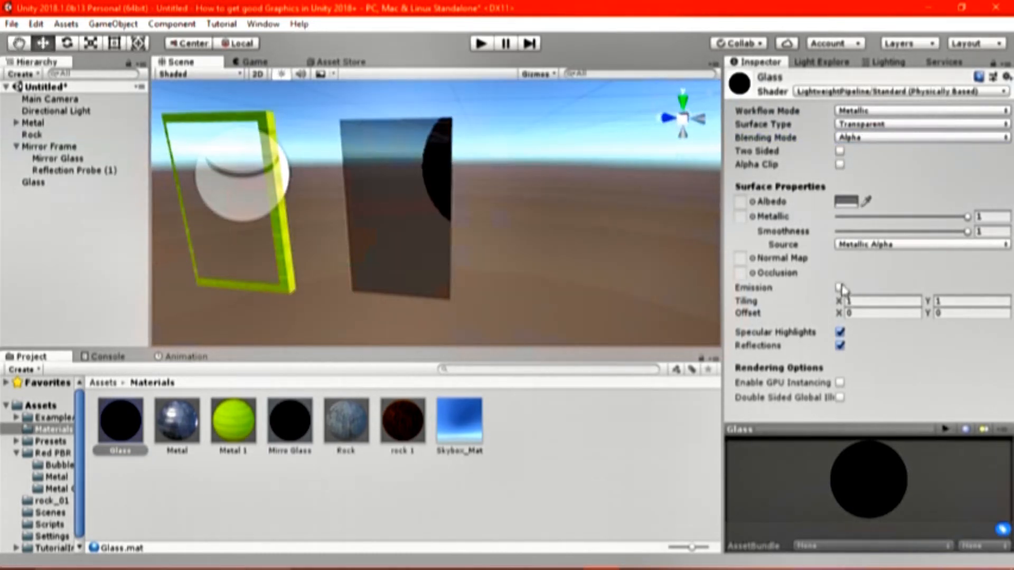
# - Set the Glass material's albedo to red FF0000 with an alpha of about 119
pyautogui.moveTo(563, 237); pyautogui.dragTo(675, 244, button='middle')
pyautogui.moveTo(675, 244); pyautogui.dragTo(673, 215, button='right')
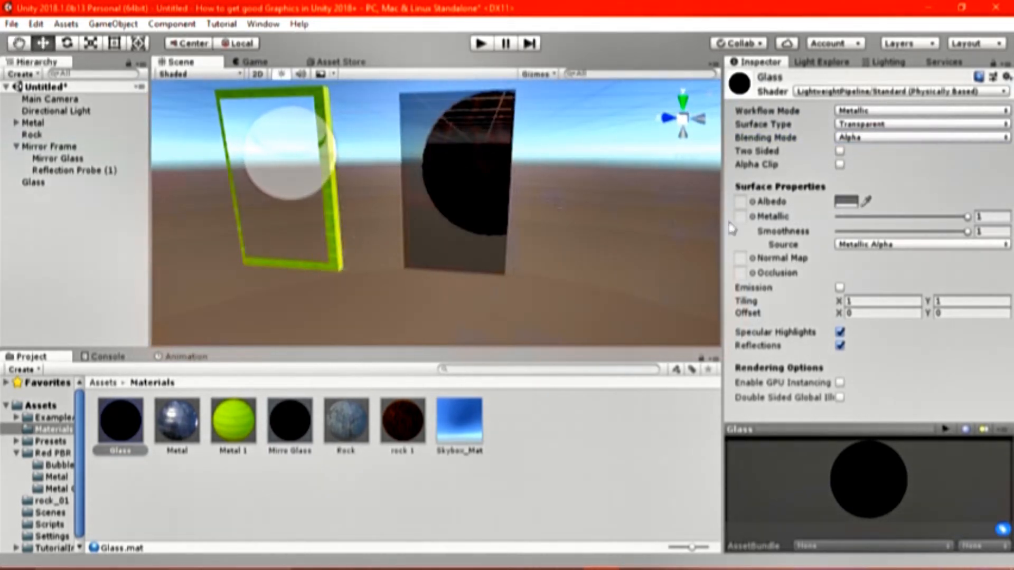
pyautogui.click(843, 202)
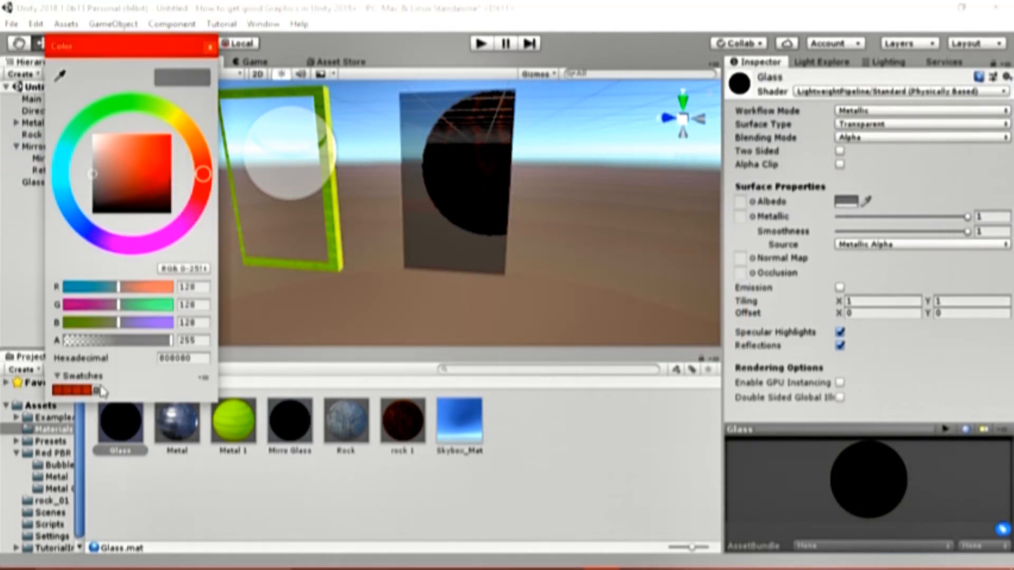
pyautogui.click(111, 190)
pyautogui.moveTo(111, 202)
pyautogui.mouseDown()
pyautogui.moveTo(135, 160)
pyautogui.moveTo(168, 145)
pyautogui.mouseUp()
pyautogui.moveTo(201, 227)
pyautogui.mouseDown()
pyautogui.moveTo(111, 274)
pyautogui.moveTo(55, 320)
pyautogui.mouseUp()
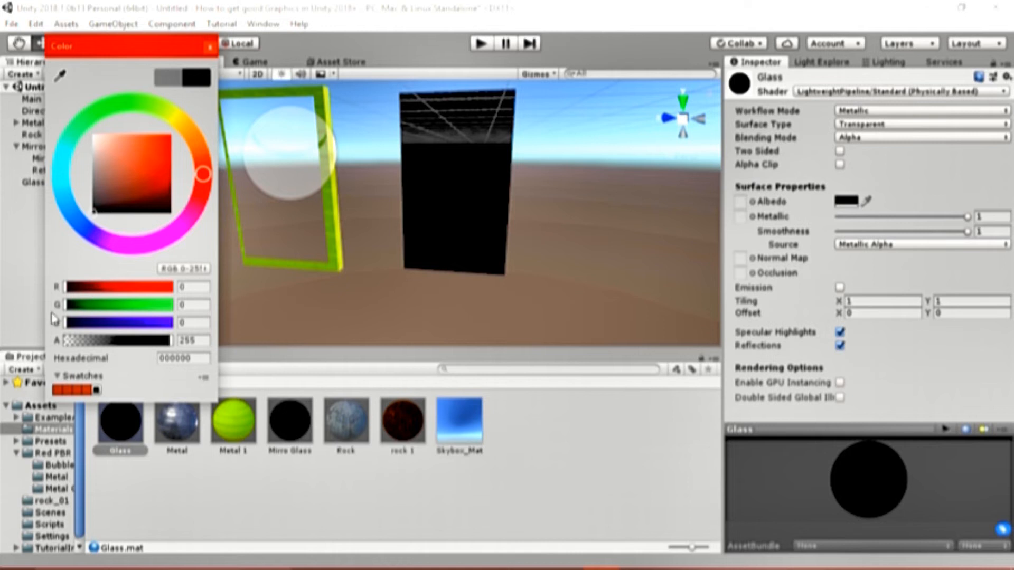
pyautogui.moveTo(269, 87); pyautogui.dragTo(269, 87)
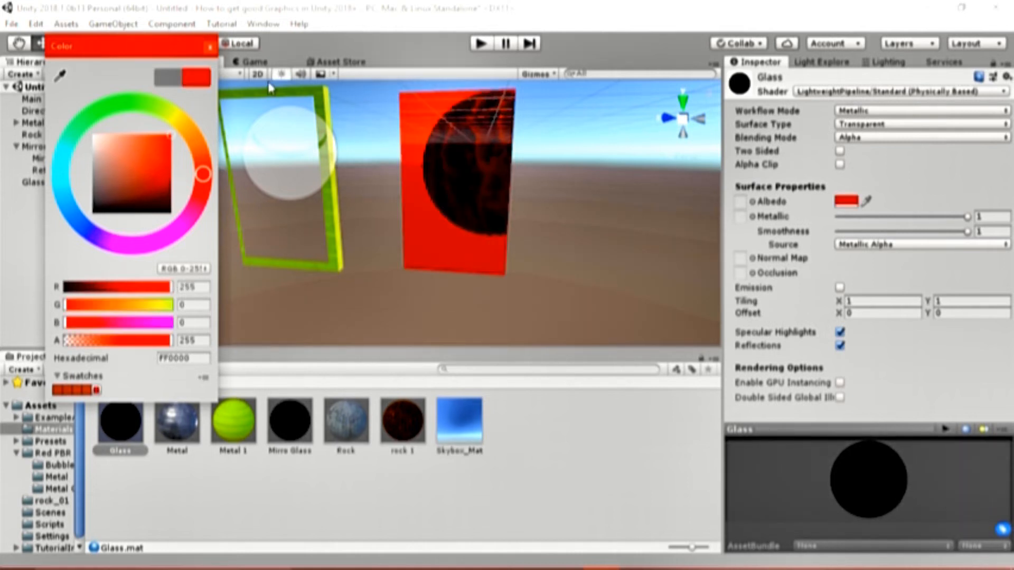
pyautogui.moveTo(168, 342); pyautogui.dragTo(101, 346)
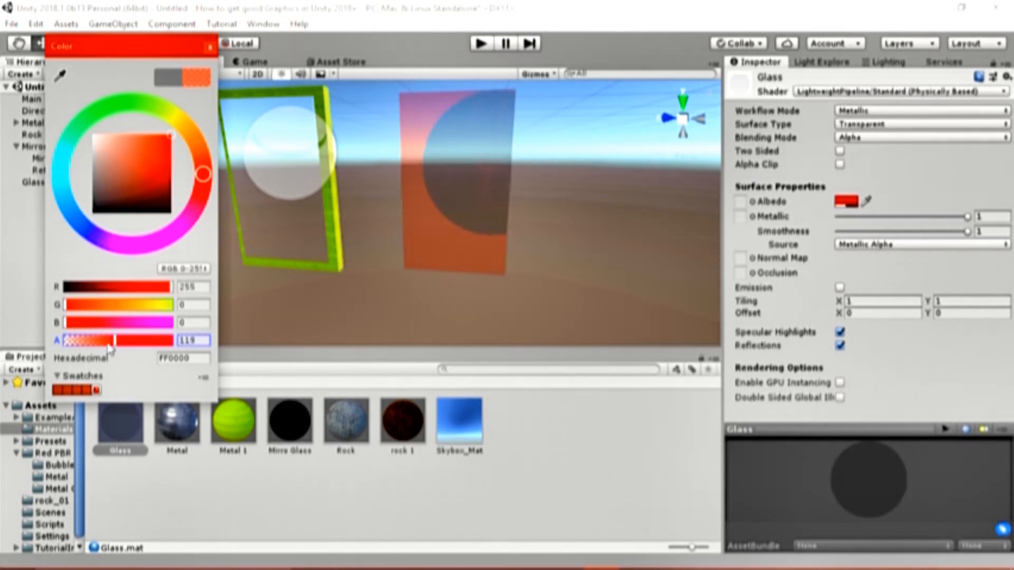
pyautogui.click(510, 229)
# - Duplicate Mirror Frame and delete the Mirror Glass child from the copy
pyautogui.moveTo(510, 227); pyautogui.dragTo(522, 232, button='right')
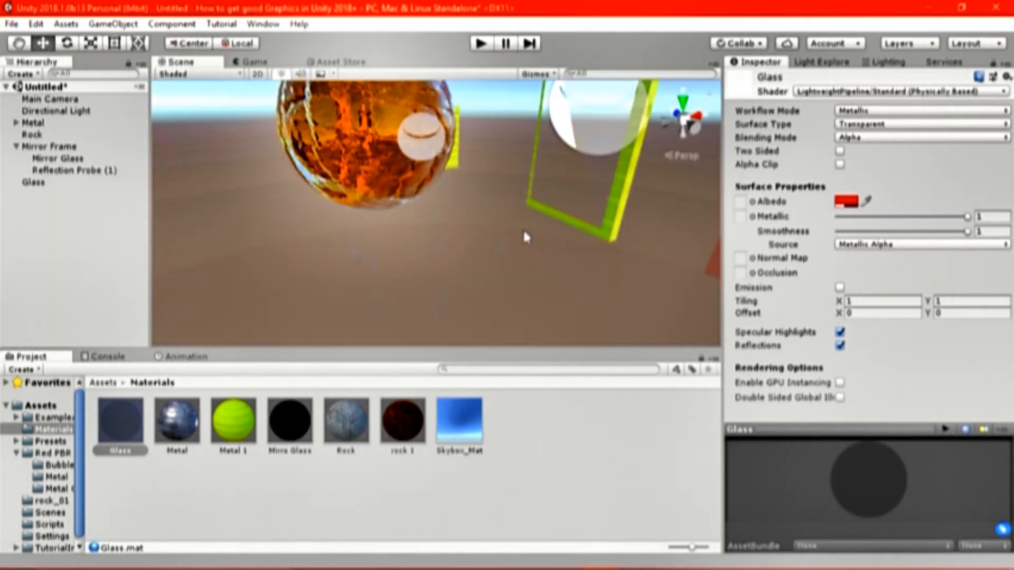
pyautogui.moveTo(522, 232); pyautogui.dragTo(396, 273, button='middle')
pyautogui.scroll(-3, 400, 270)
pyautogui.scroll(3, 400, 269)
pyautogui.click(432, 230)
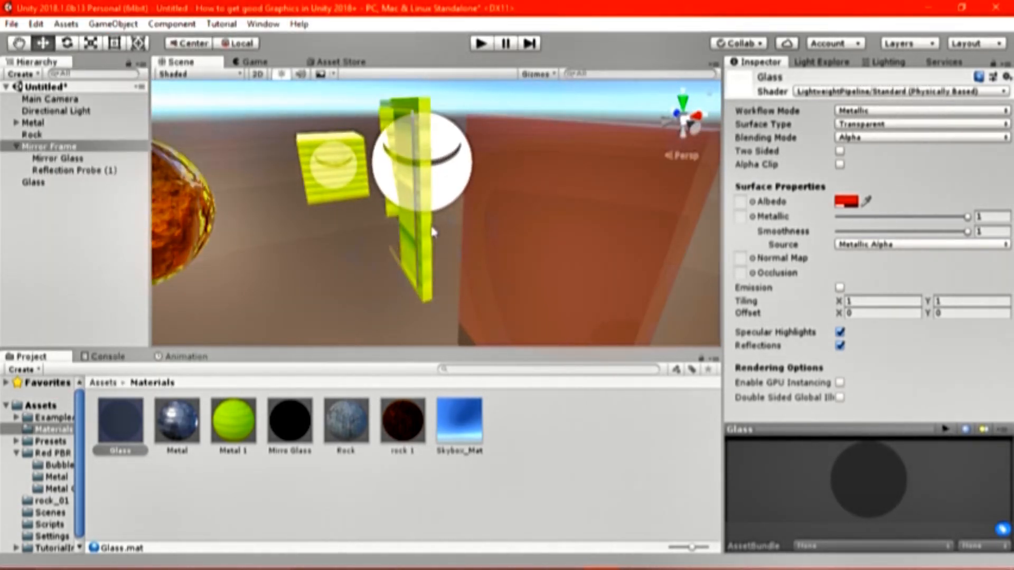
pyautogui.hotkey('ctrl', 'd')
pyautogui.click(16, 194)
pyautogui.click(47, 207)
pyautogui.click(45, 217)
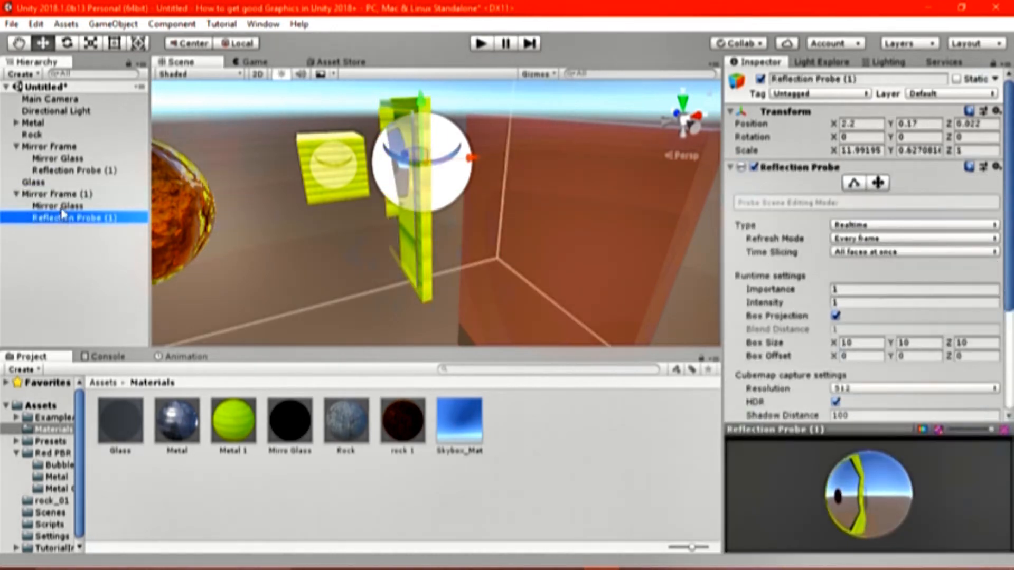
pyautogui.click(64, 208)
pyautogui.press('Delete')
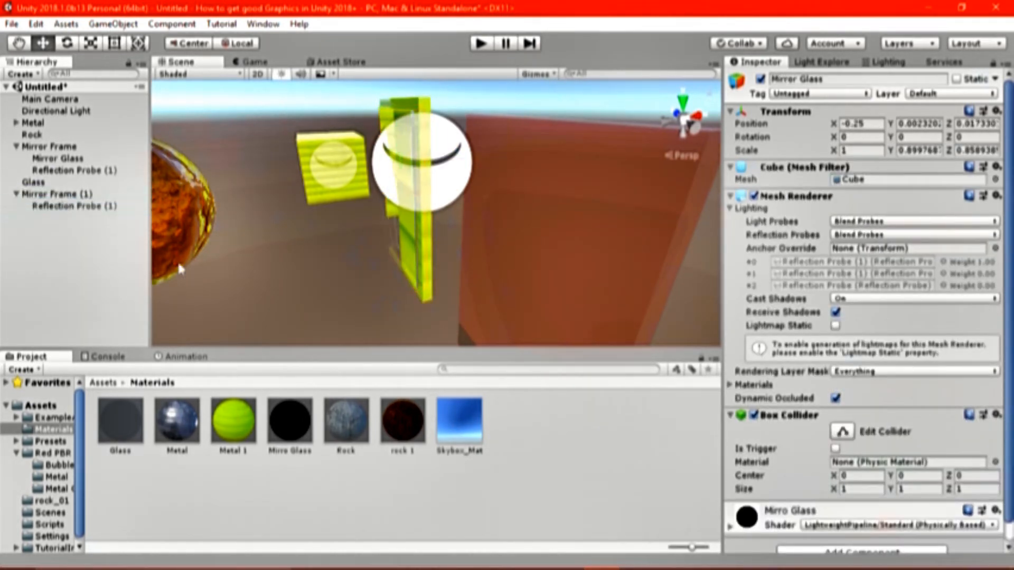
# - Move the duplicated frame along Z to about 50.39 so it surrounds the glass panel
pyautogui.click(59, 196)
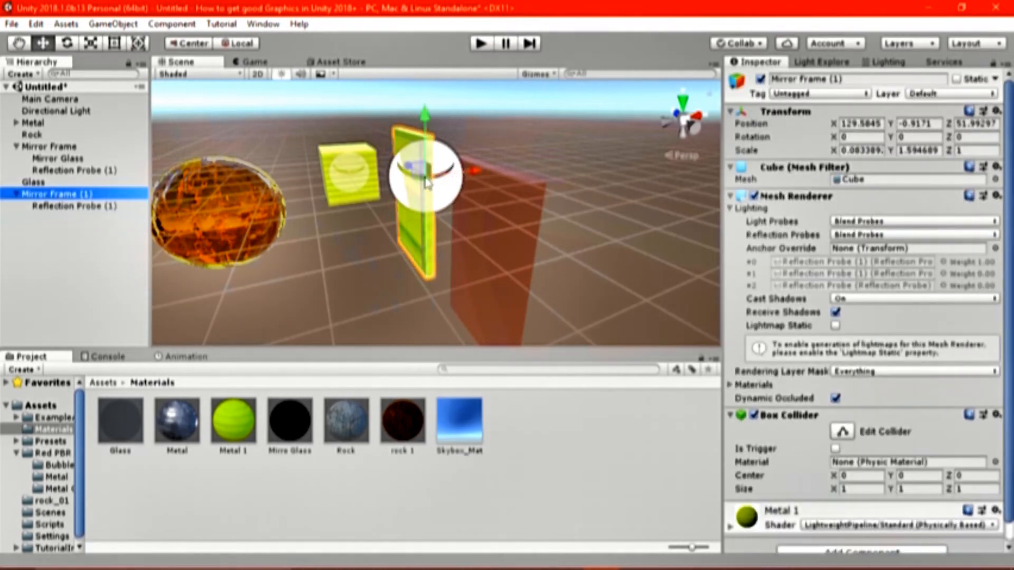
pyautogui.moveTo(440, 200)
pyautogui.mouseDown()
pyautogui.moveTo(461, 209)
pyautogui.moveTo(433, 196)
pyautogui.mouseUp()
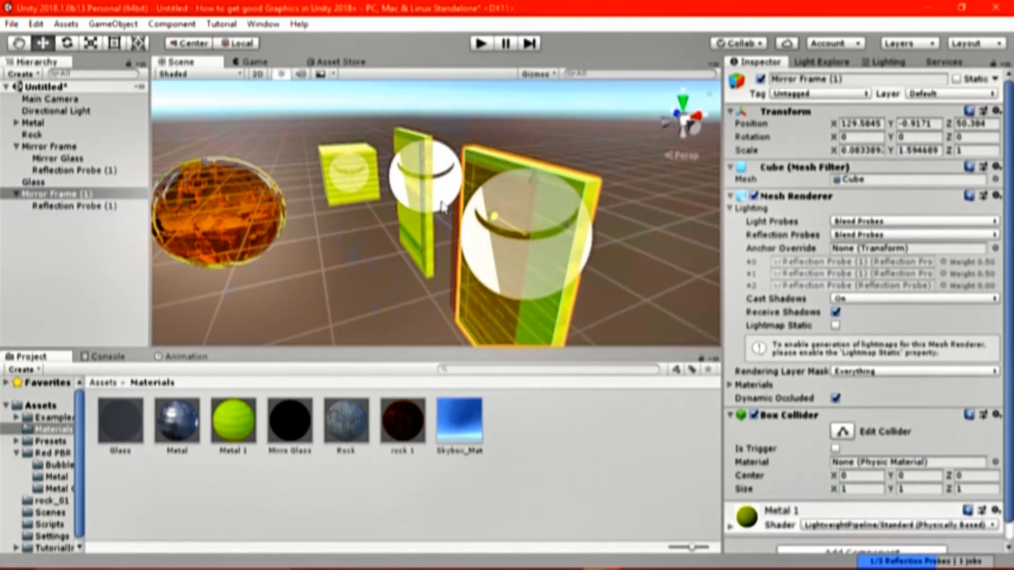
pyautogui.moveTo(442, 209); pyautogui.dragTo(584, 229, button='right')
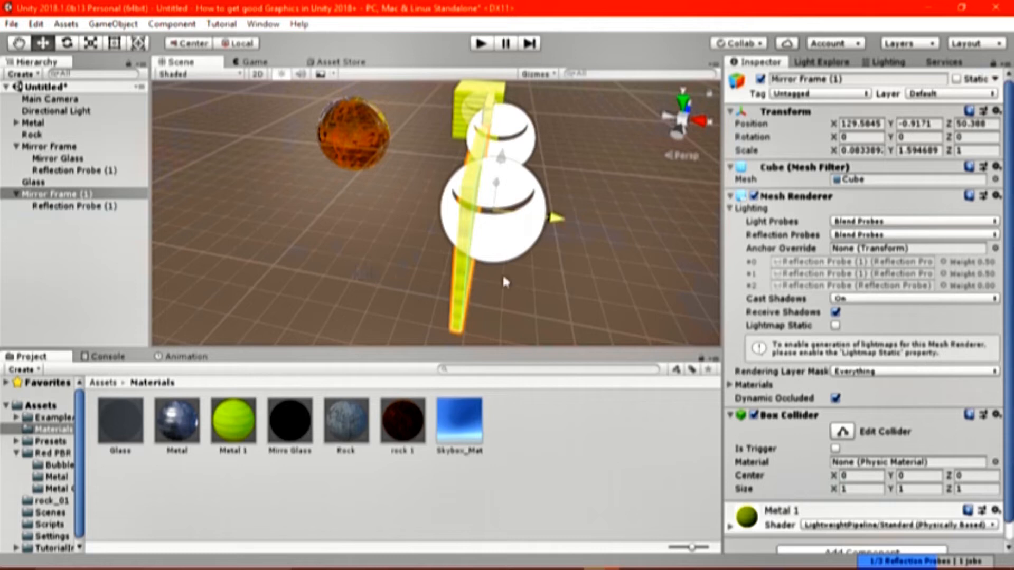
# - Fine-tune the duplicated frame's alignment with the glass panel, to about X 129.598 and Z 50.467
pyautogui.scroll(-8, 436, 214)
pyautogui.click(582, 473)
pyautogui.scroll(8, 415, 252)
pyautogui.moveTo(414, 249); pyautogui.dragTo(607, 249, button='right')
pyautogui.moveTo(249, 236); pyautogui.dragTo(384, 184, button='middle')
pyautogui.moveTo(540, 248); pyautogui.dragTo(739, 214, button='right')
pyautogui.scroll(6, 439, 303)
pyautogui.moveTo(519, 272); pyautogui.dragTo(493, 228, button='middle')
pyautogui.moveTo(493, 228); pyautogui.dragTo(448, 153, button='right')
pyautogui.click(427, 166)
pyautogui.moveTo(277, 122); pyautogui.dragTo(265, 125)
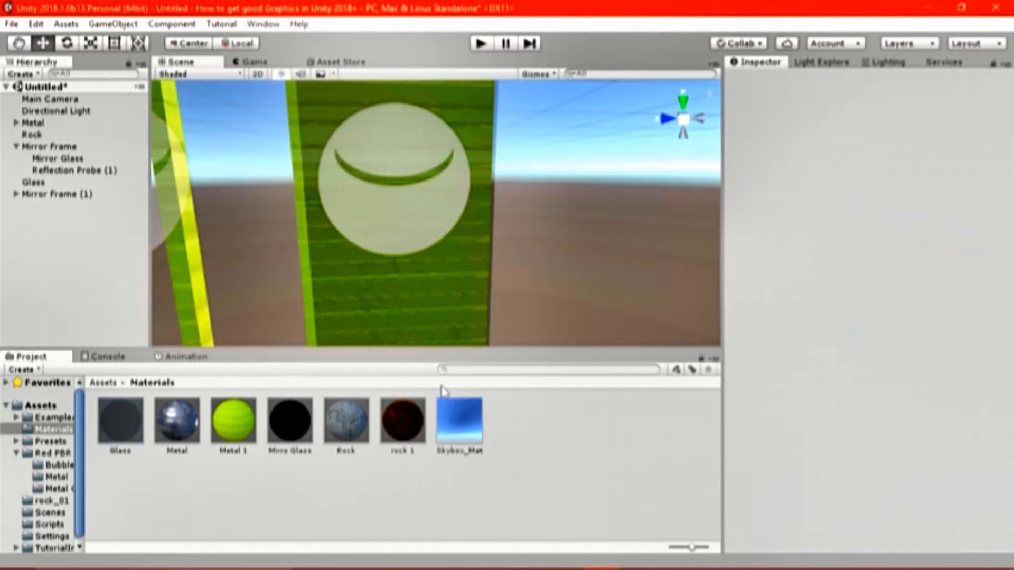
# - Set the Glass material's metallic to about 0.908 and smoothness to about 0.851, and open its albedo colour
pyautogui.click(120, 421)
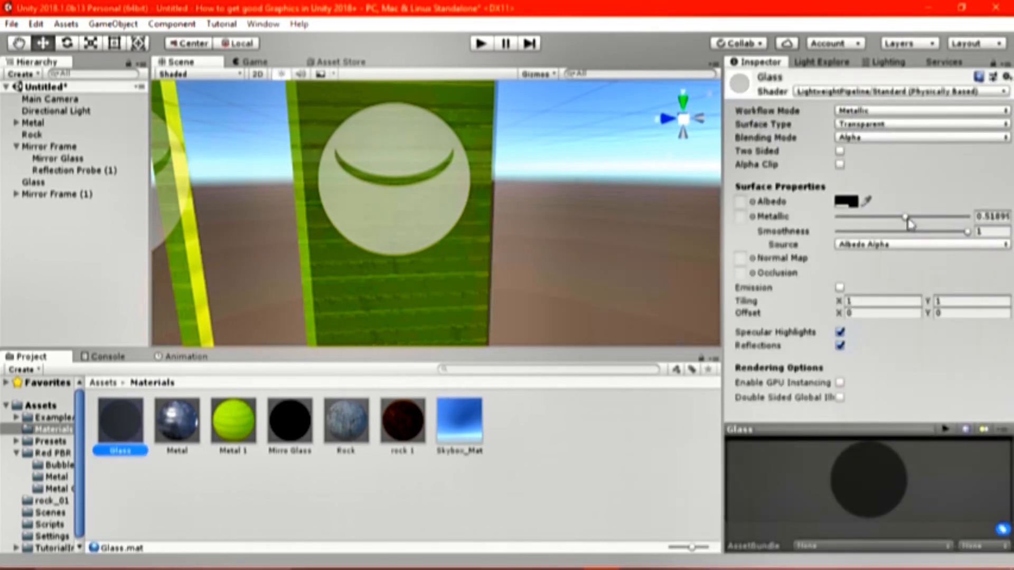
pyautogui.moveTo(912, 217); pyautogui.dragTo(948, 233)
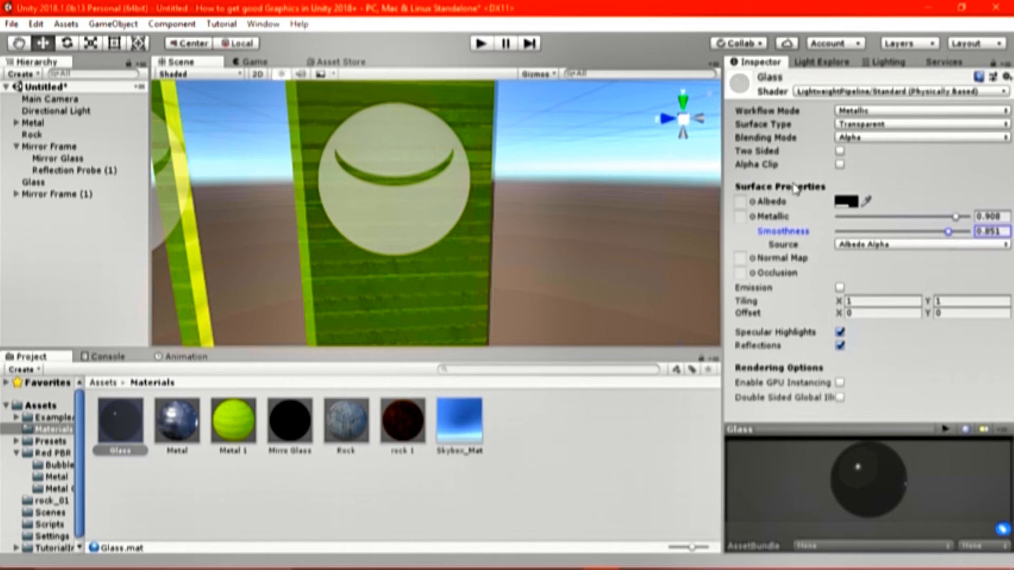
pyautogui.click(846, 201)
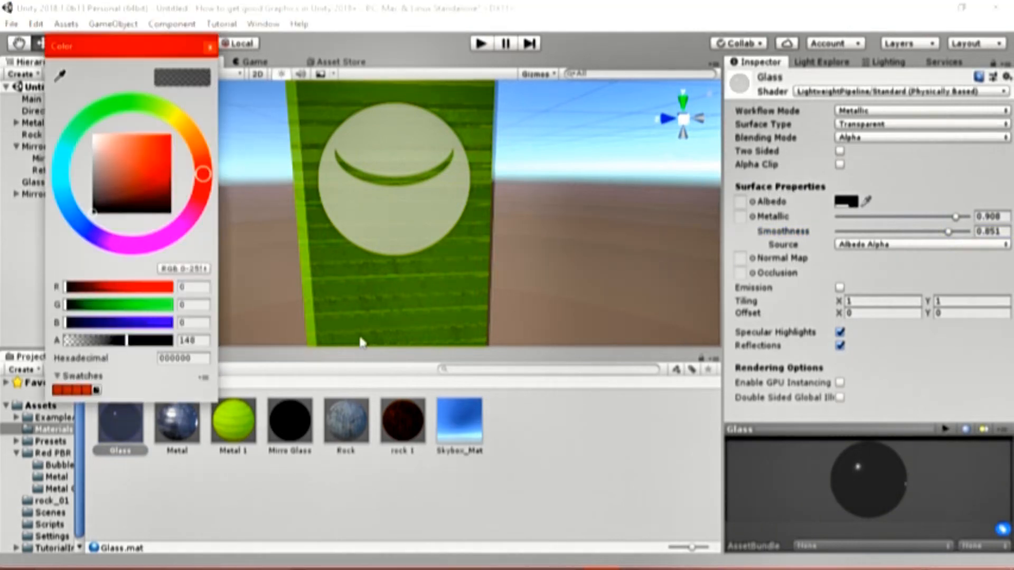
# - Make the Glass material two-sided and check the framed panel up close
pyautogui.click(840, 152)
pyautogui.moveTo(443, 224); pyautogui.dragTo(431, 163, button='right')
pyautogui.moveTo(640, 226); pyautogui.dragTo(742, 237, button='right')
pyautogui.moveTo(555, 221); pyautogui.dragTo(588, 253, button='right')
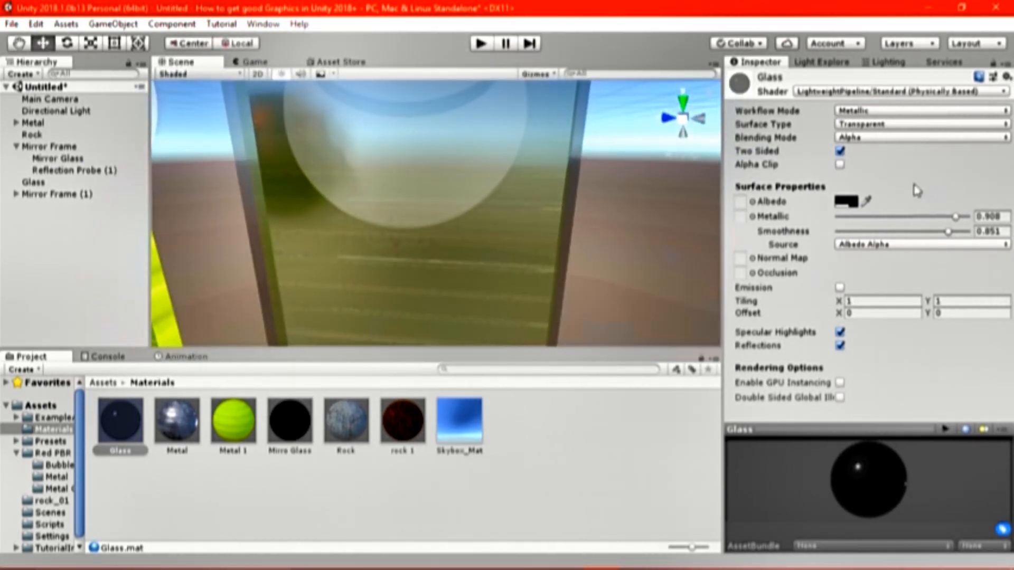
# - Set the Glass material's metallic and smoothness to 1 and inspect the reflections in the framed panel
pyautogui.moveTo(949, 232); pyautogui.dragTo(1000, 217)
pyautogui.scroll(-6, 429, 192)
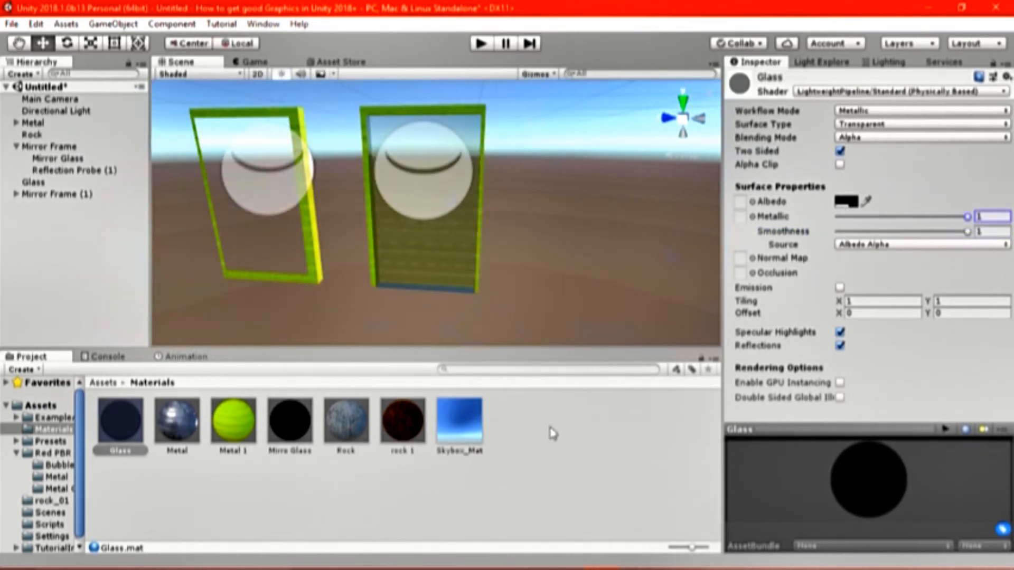
pyautogui.click(549, 432)
pyautogui.scroll(3, 499, 261)
pyautogui.moveTo(500, 260); pyautogui.dragTo(543, 170, button='right')
pyautogui.moveTo(370, 264); pyautogui.dragTo(264, 272, button='right')
pyautogui.moveTo(496, 238); pyautogui.dragTo(476, 141, button='middle')
pyautogui.moveTo(476, 142); pyautogui.dragTo(470, 220, button='right')
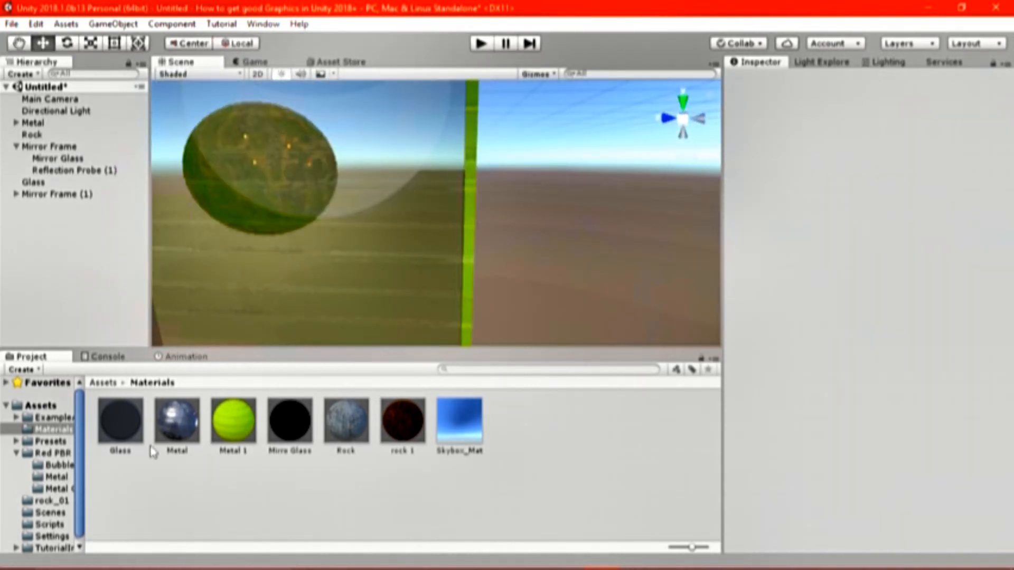
# - Lower the alpha of the Glass material's albedo and inspect the framed panel beside the mirror from several angles
pyautogui.click(121, 423)
pyautogui.click(846, 201)
pyautogui.click(116, 340)
pyautogui.moveTo(116, 342); pyautogui.dragTo(83, 354)
pyautogui.click(211, 46)
pyautogui.moveTo(614, 206); pyautogui.dragTo(400, 215, button='right')
pyautogui.moveTo(302, 267); pyautogui.dragTo(439, 214, button='middle')
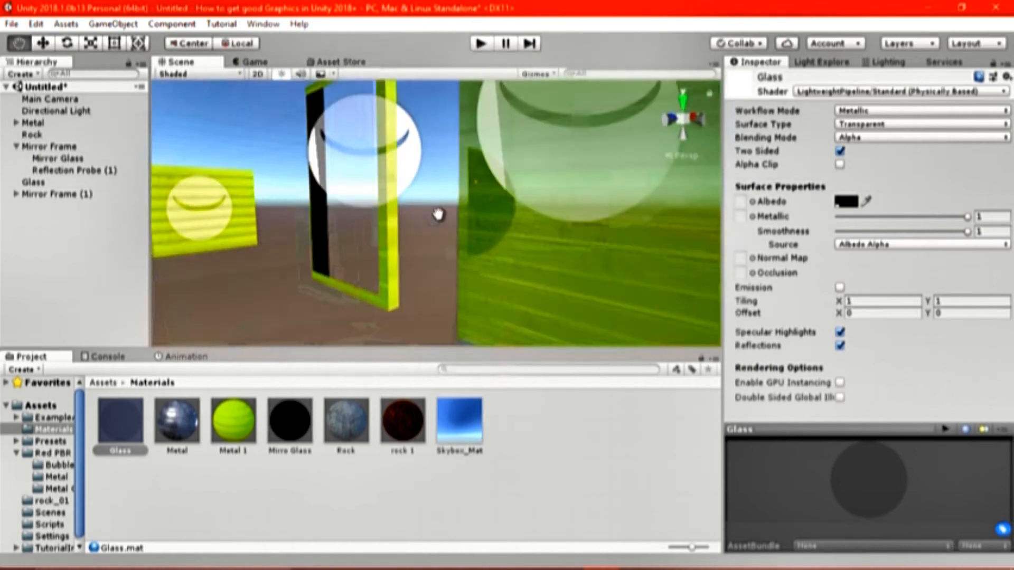
pyautogui.scroll(-3, 312, 251)
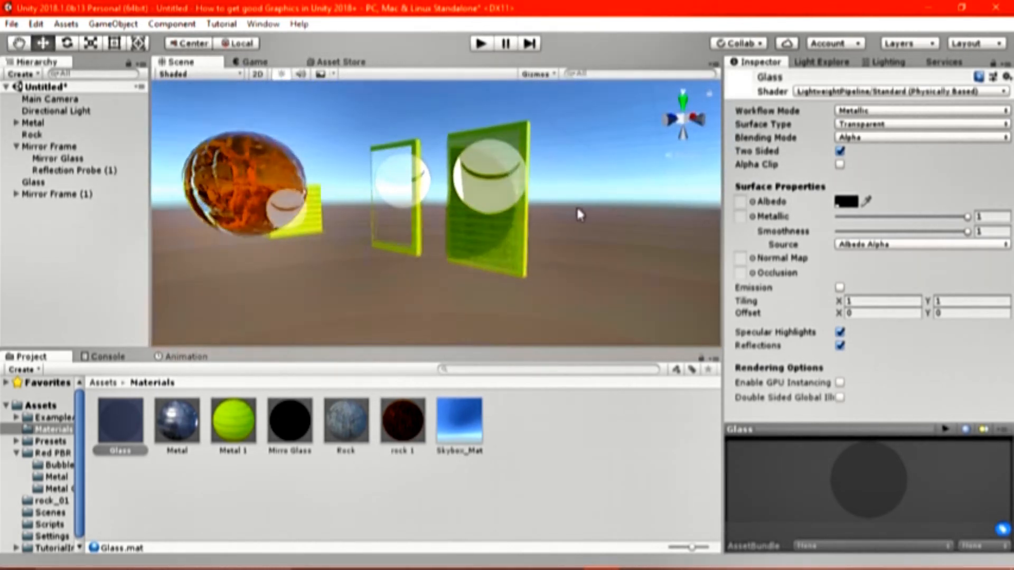
pyautogui.scroll(3, 579, 214)
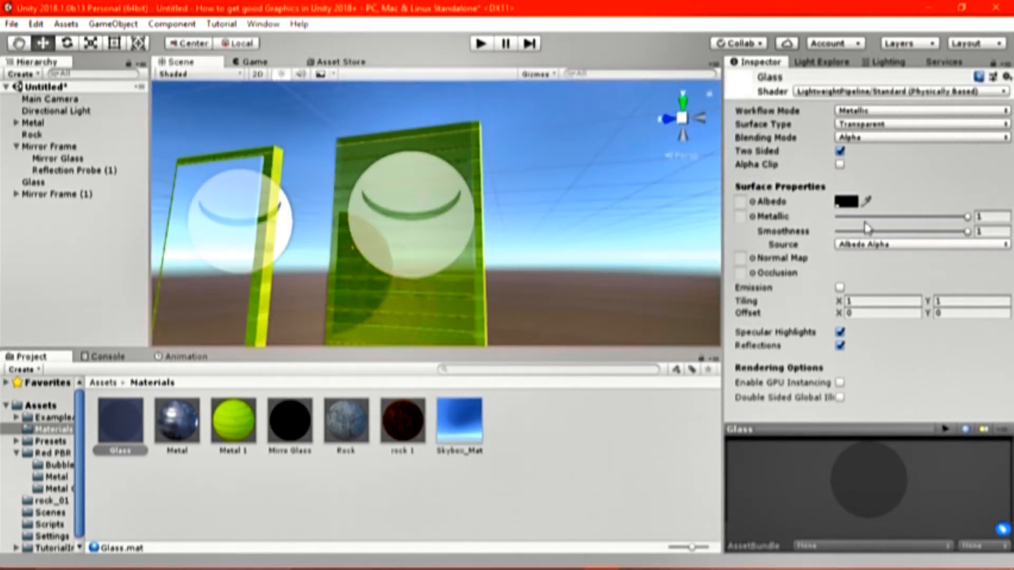
# - Raise the Glass material's albedo alpha to 153 and try a metallic value of about 0.515 before restoring it to 1
pyautogui.click(846, 201)
pyautogui.moveTo(98, 341); pyautogui.dragTo(129, 341)
pyautogui.click(210, 47)
pyautogui.scroll(5, 352, 188)
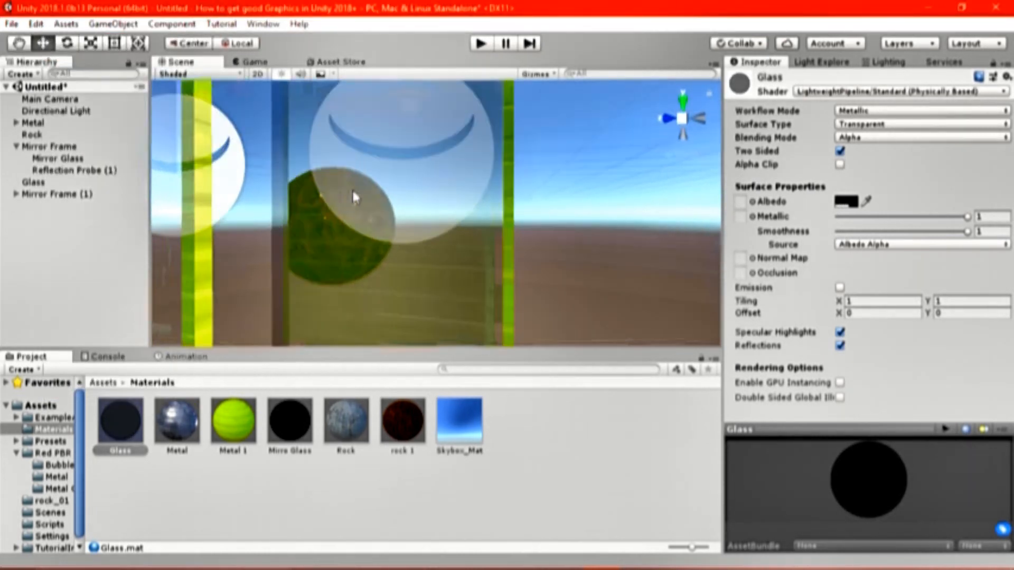
pyautogui.moveTo(967, 231); pyautogui.dragTo(905, 227)
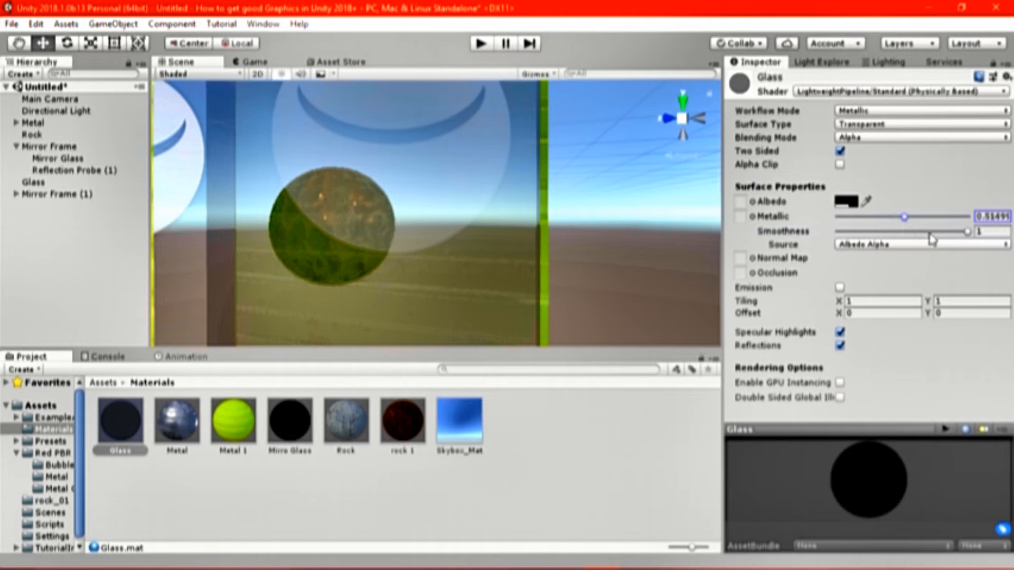
pyautogui.moveTo(967, 231); pyautogui.dragTo(986, 240)
# - Set the Glass material's albedo alpha to 57 and view the more transparent panel
pyautogui.click(846, 202)
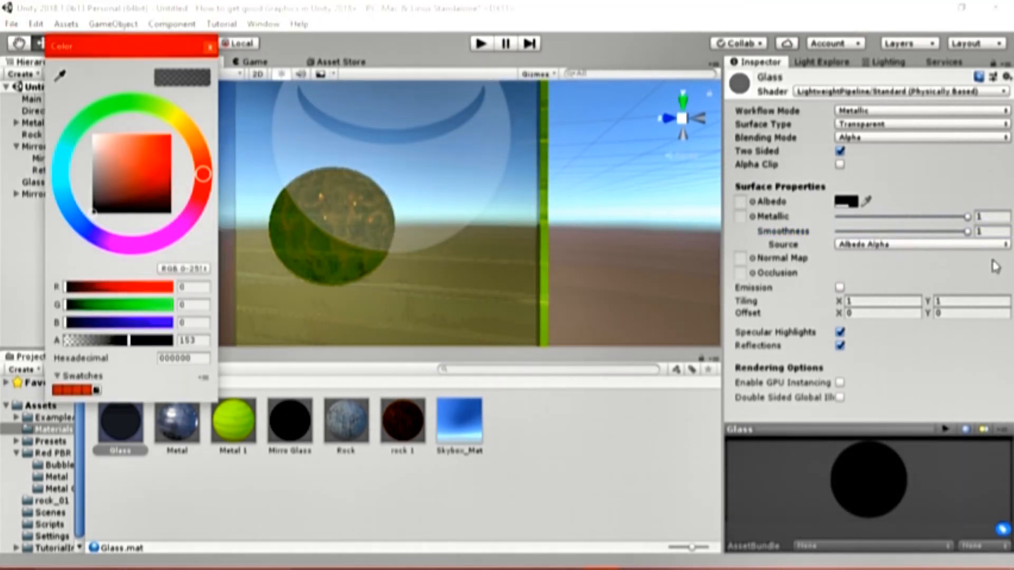
pyautogui.moveTo(112, 343); pyautogui.dragTo(89, 347)
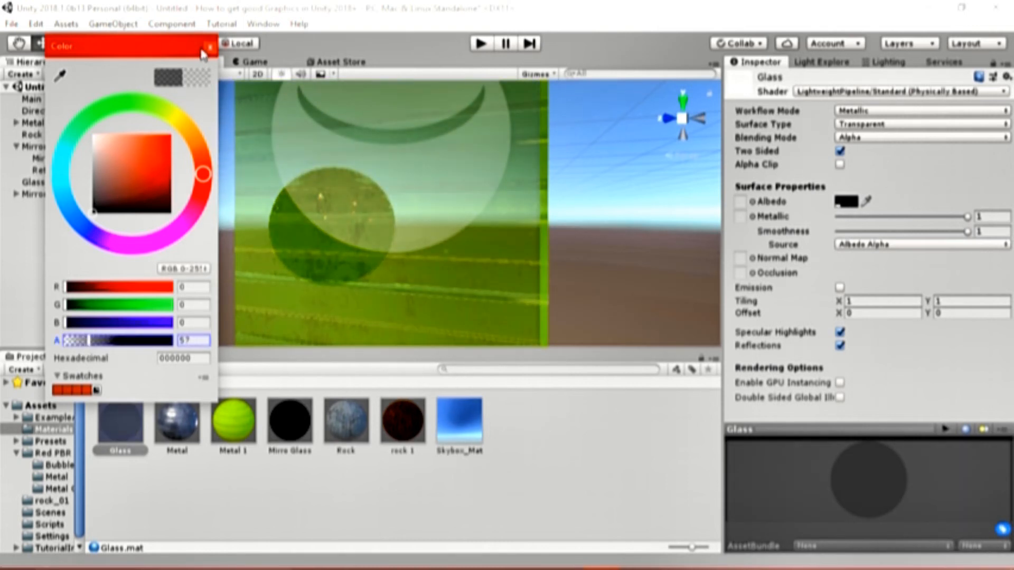
pyautogui.click(209, 47)
pyautogui.scroll(-3, 549, 337)
pyautogui.click(568, 441)
pyautogui.scroll(3, 552, 226)
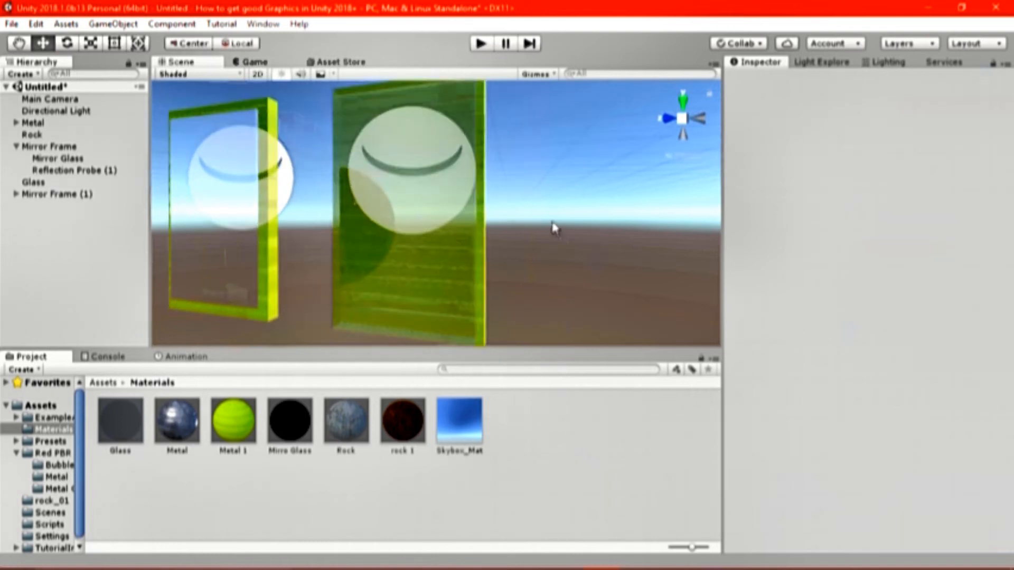
# - Deactivate the duplicated mirror frame and look over the frameless glass panel and the other scene objects
pyautogui.click(494, 246)
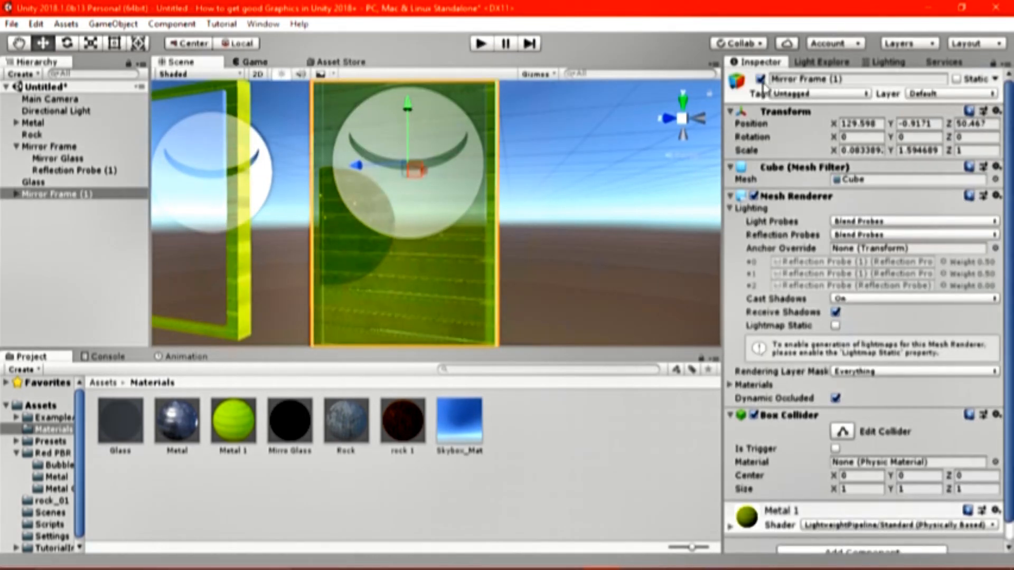
pyautogui.click(584, 247)
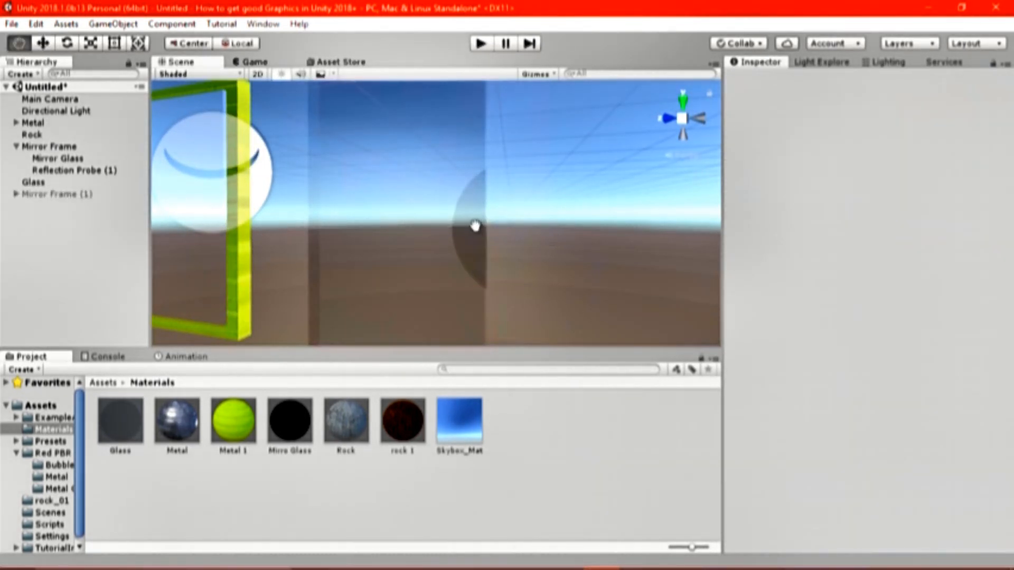
pyautogui.scroll(-3, 628, 219)
pyautogui.moveTo(628, 219); pyautogui.dragTo(436, 213, button='right')
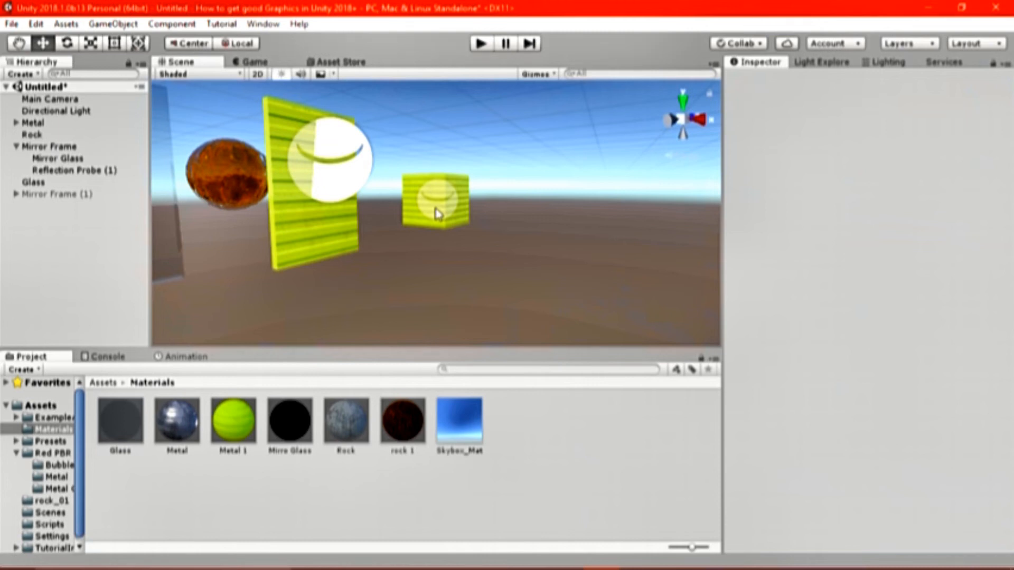
pyautogui.moveTo(436, 213); pyautogui.dragTo(455, 263, button='right')
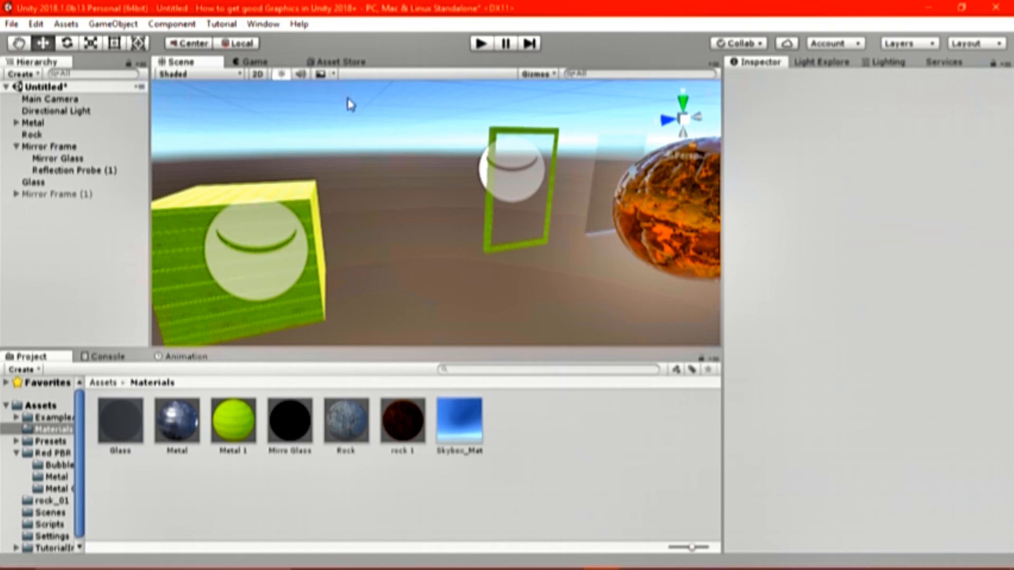
# - Search the Asset Store for Post Processing
pyautogui.click(330, 61)
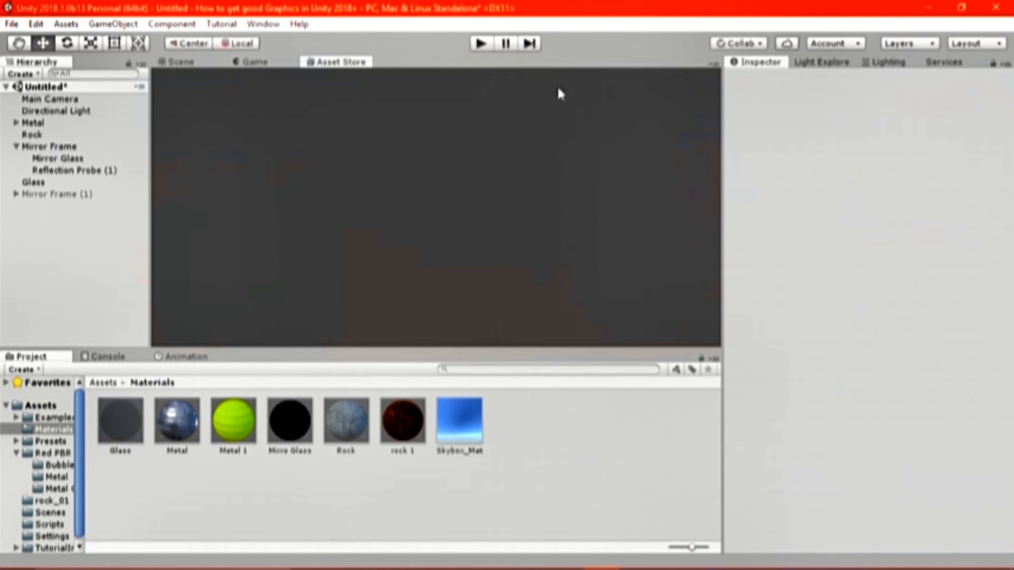
pyautogui.moveTo(892, 568)
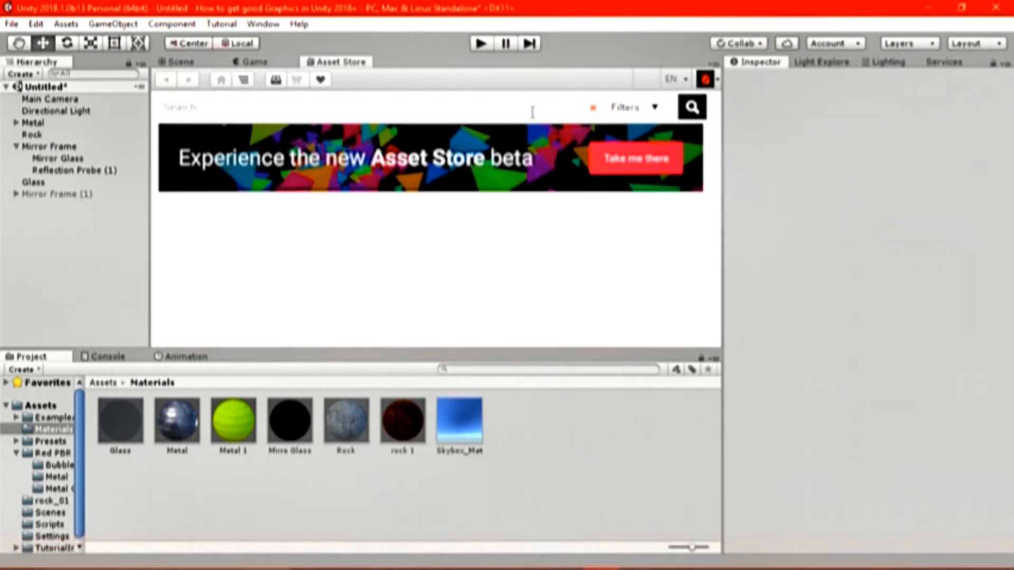
pyautogui.write('Post Proc')
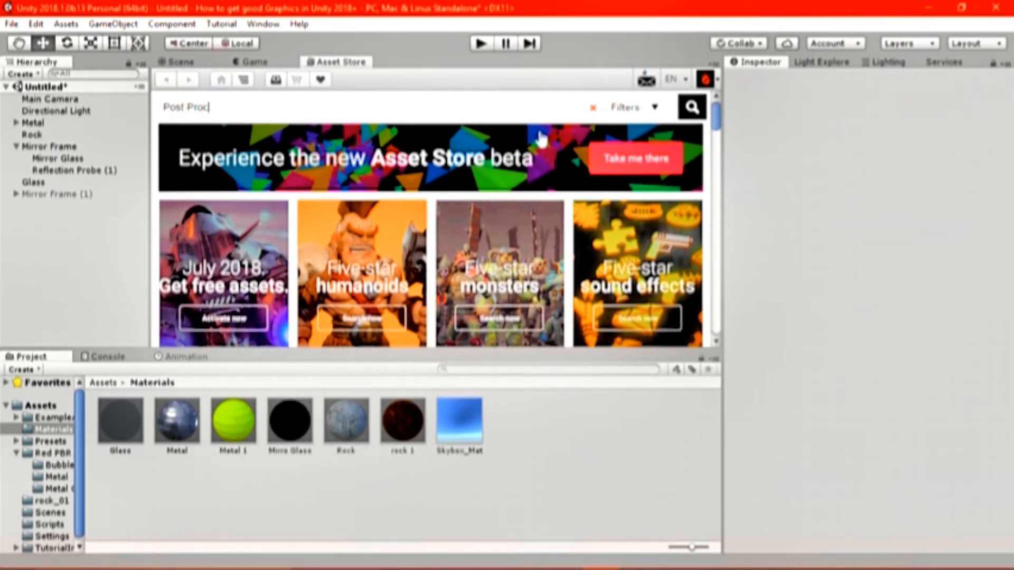
pyautogui.write('essing')
pyautogui.hotkey('ctrl', 'a')
pyautogui.press('BackSpace')
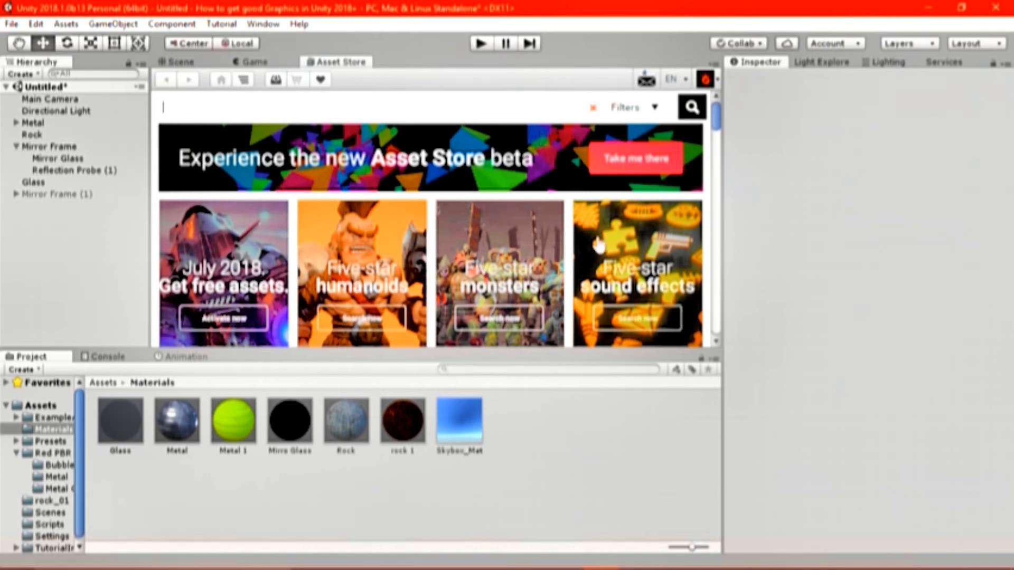
pyautogui.click(667, 107)
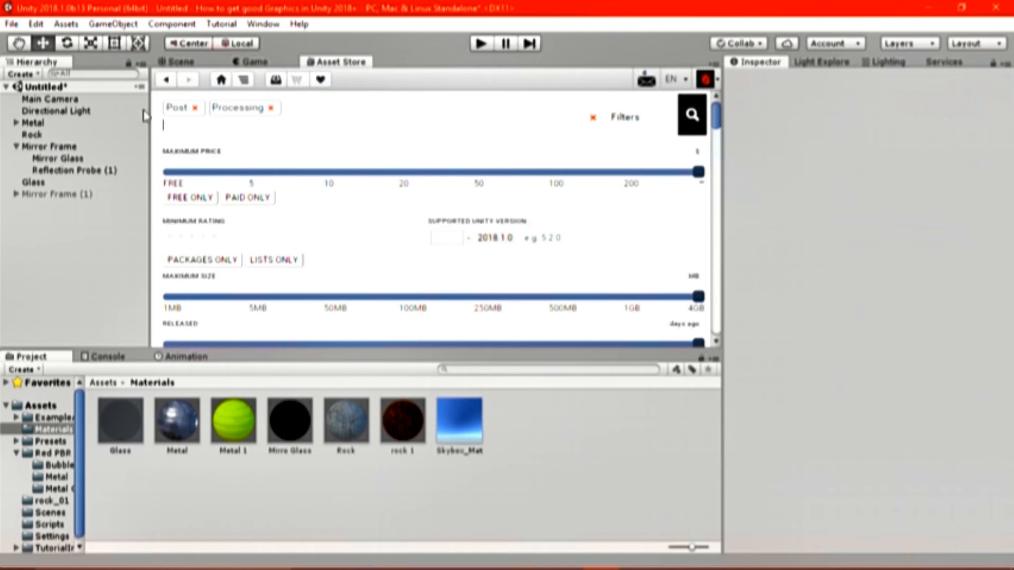
# - Open the Post Processing Stack page by Unity Technologies from the search results and view its import option and description
pyautogui.scroll(-7, 264, 191)
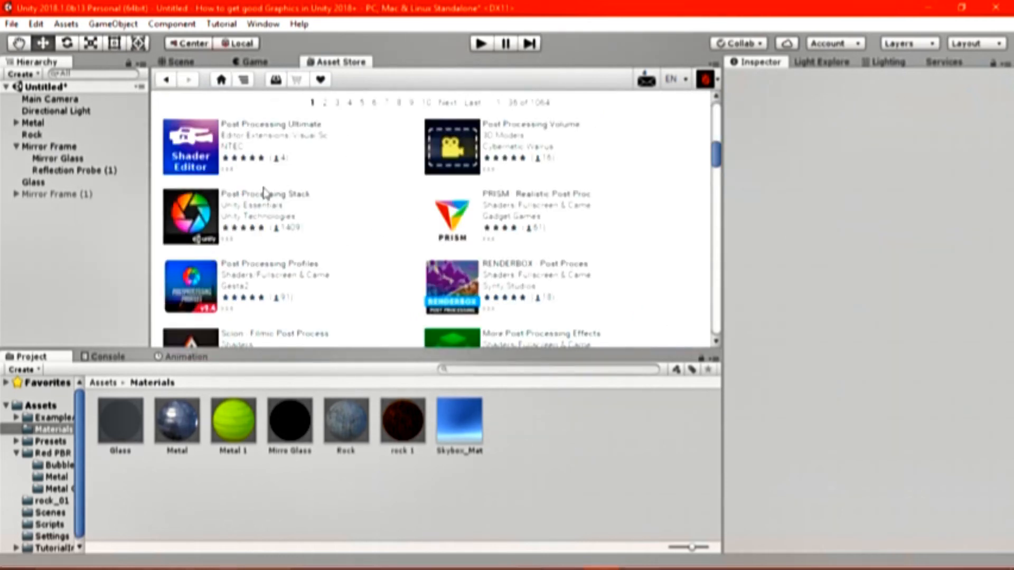
pyautogui.click(195, 207)
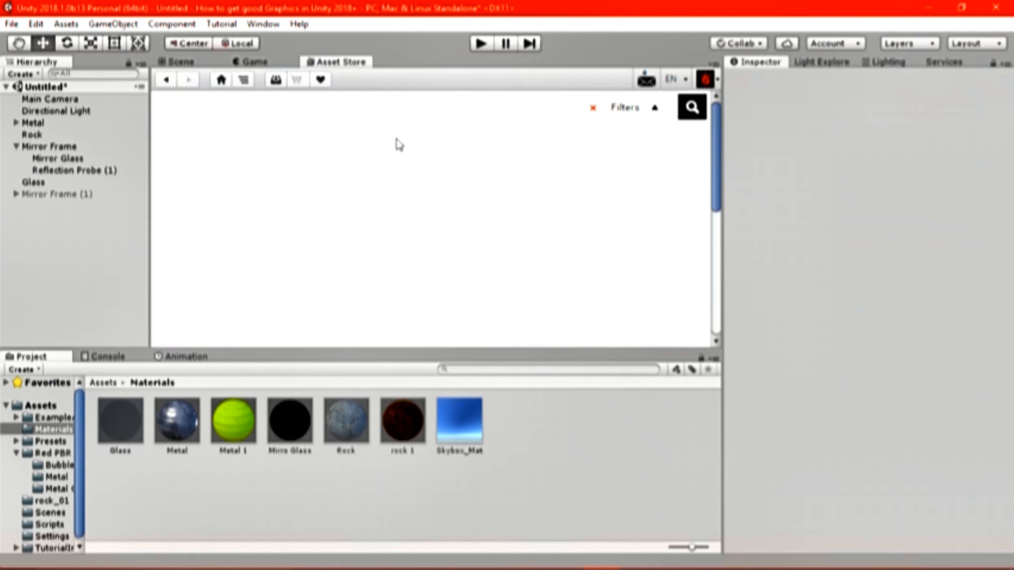
pyautogui.click(713, 341)
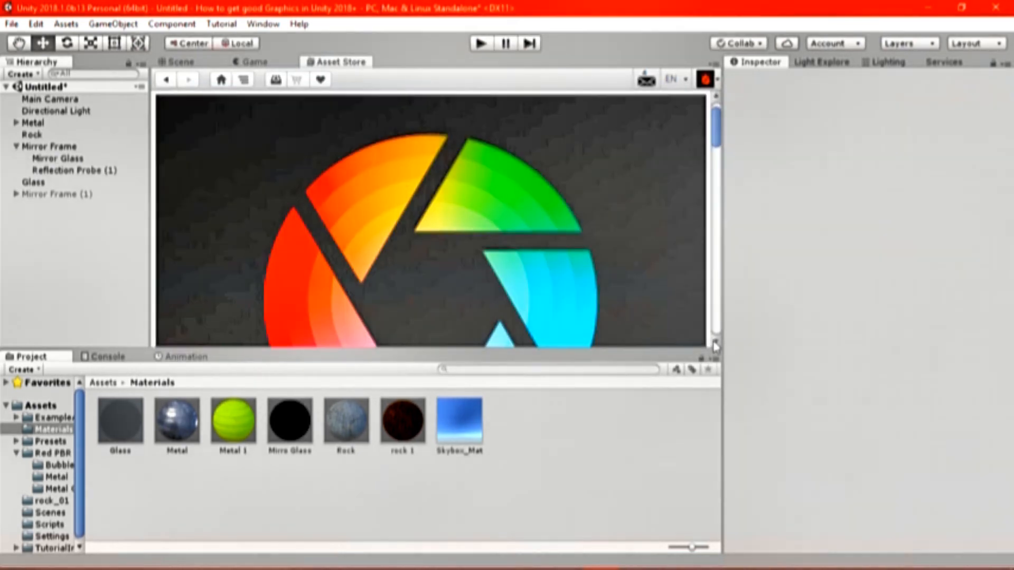
pyautogui.scroll(-4, 581, 223)
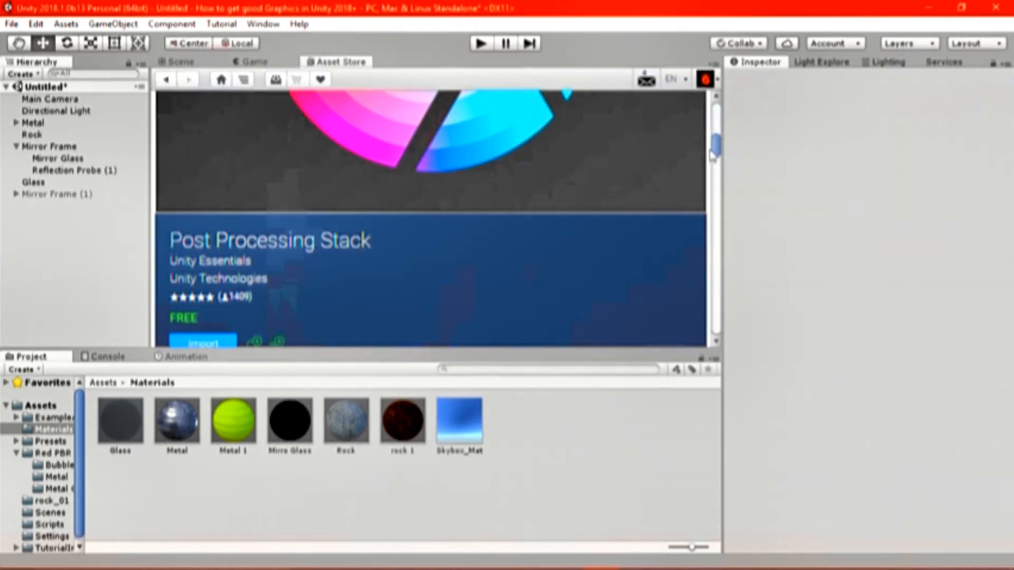
pyautogui.scroll(-3, 330, 255)
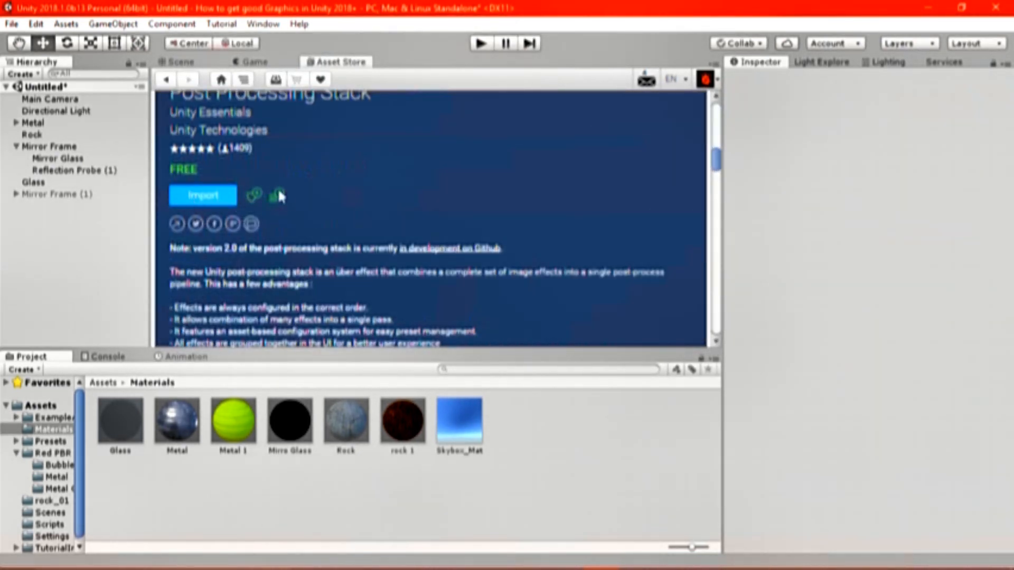
# - Try to import the Post Processing Stack package into the project, retrying the failed file copies
pyautogui.click(193, 204)
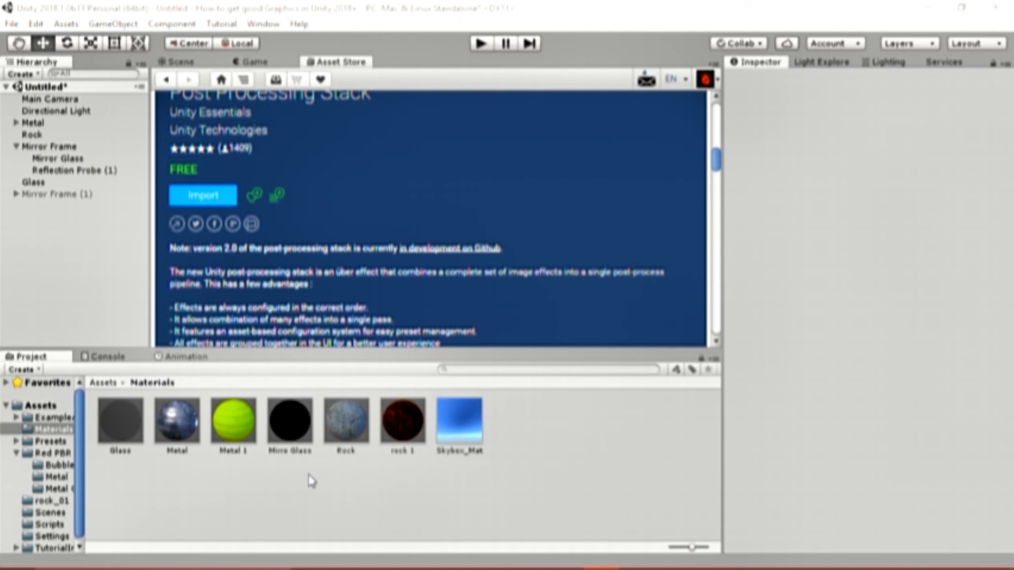
pyautogui.scroll(-5, 397, 446)
pyautogui.click(412, 463)
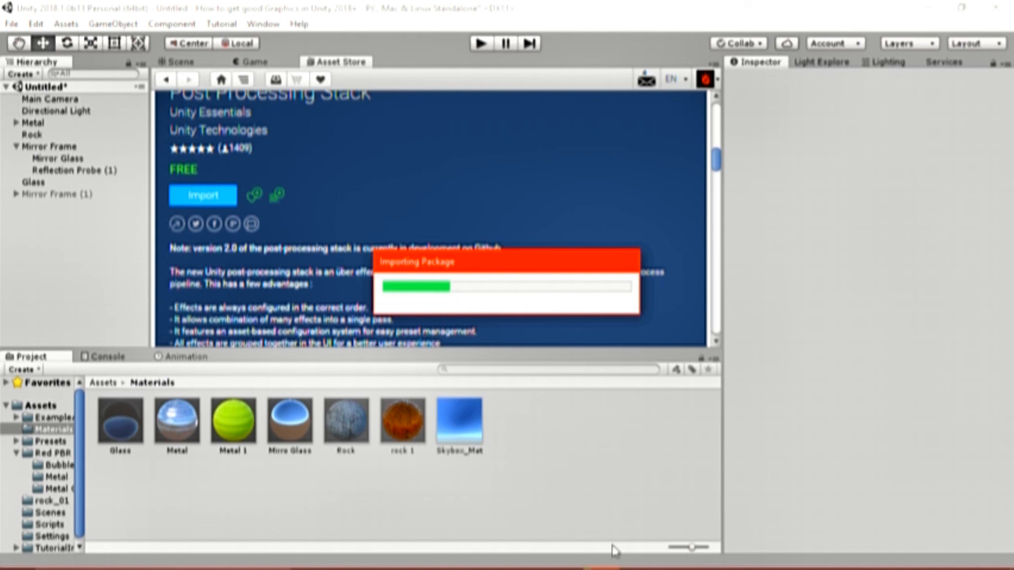
pyautogui.moveTo(517, 567)
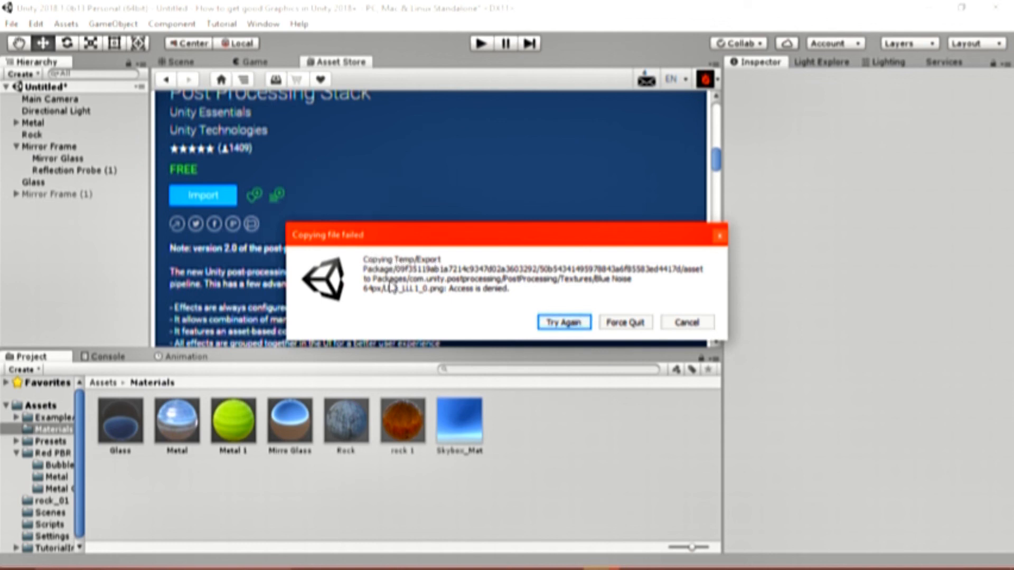
pyautogui.click(564, 323)
pyautogui.click(564, 322)
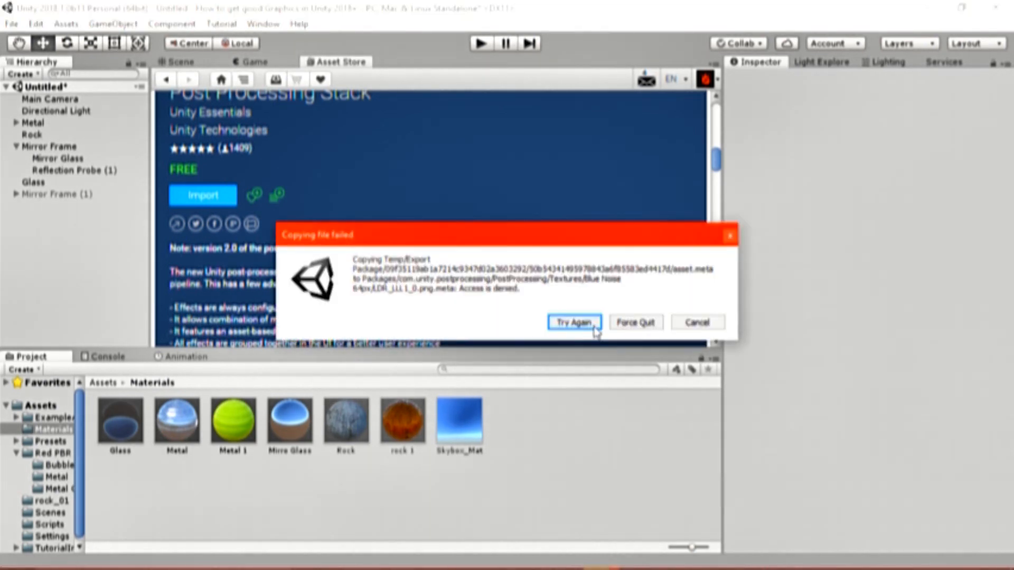
# - Dismiss the failed file copies and force quit the Unity editor
pyautogui.click(687, 323)
pyautogui.click(727, 235)
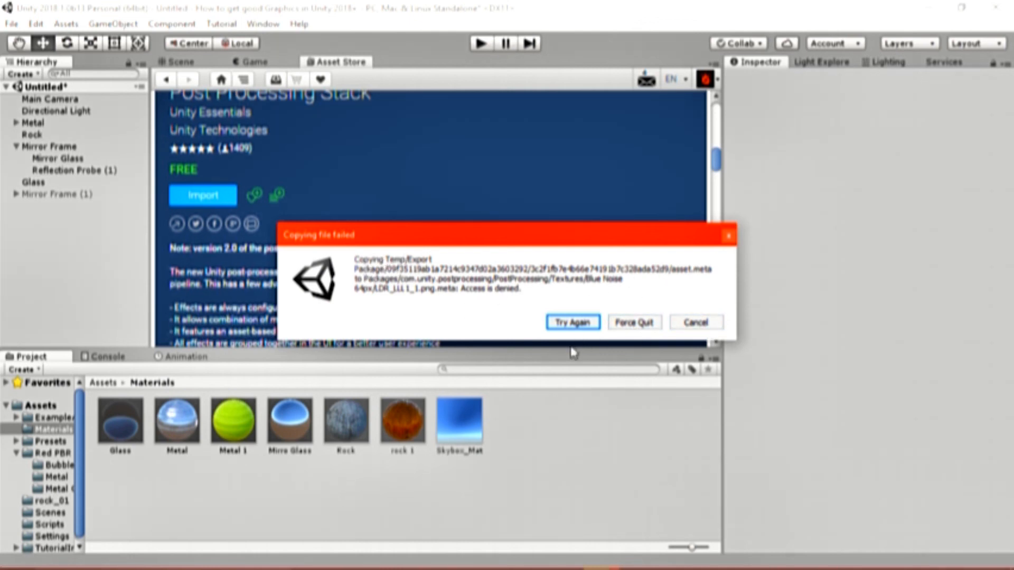
pyautogui.click(623, 330)
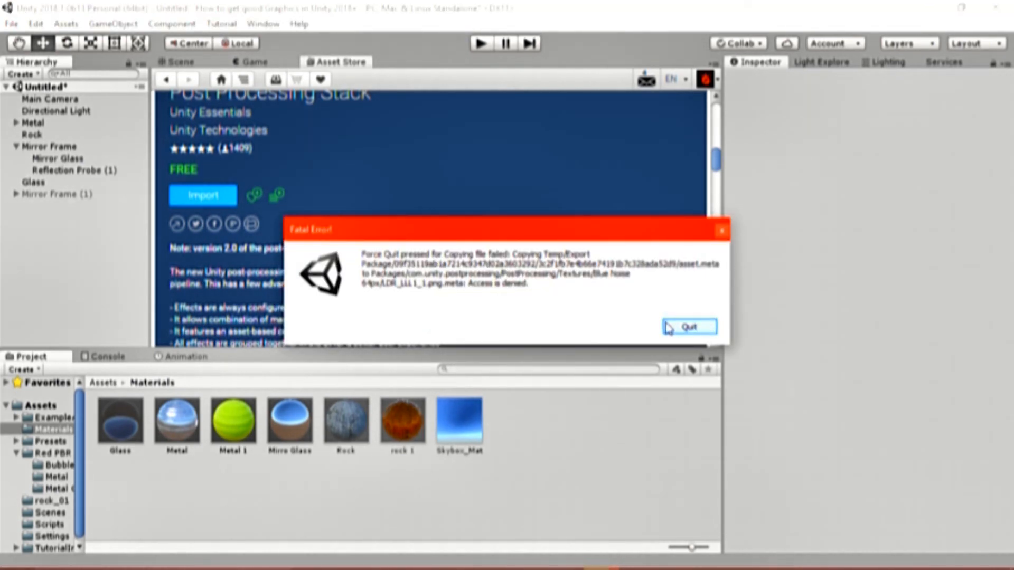
pyautogui.click(673, 332)
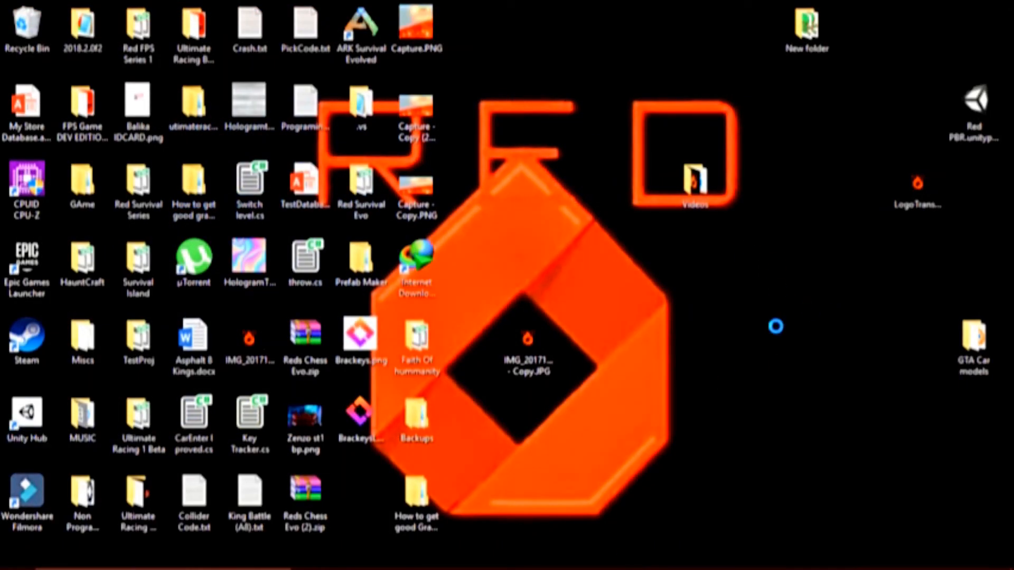
pyautogui.rightClick(668, 193)
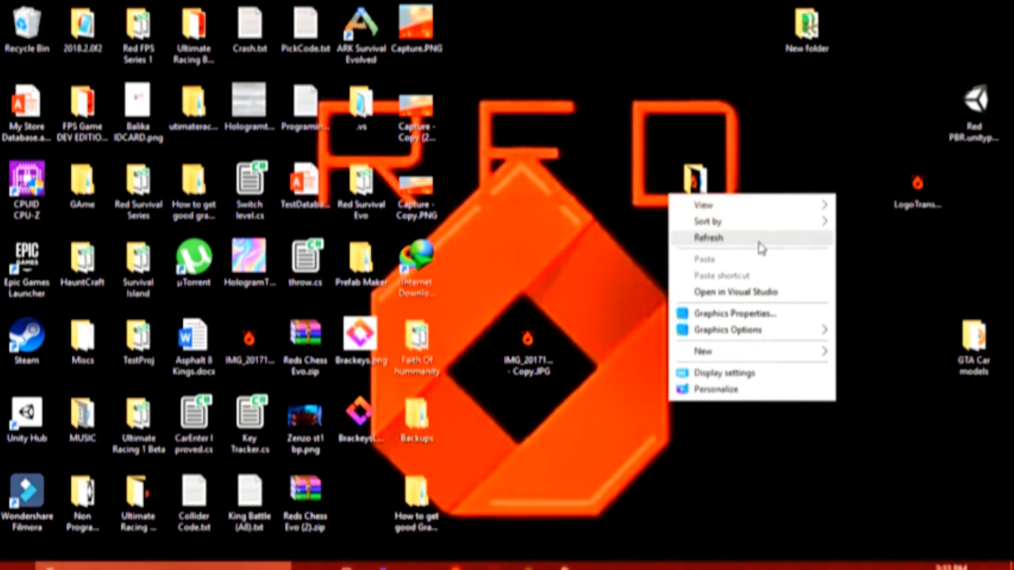
pyautogui.click(761, 248)
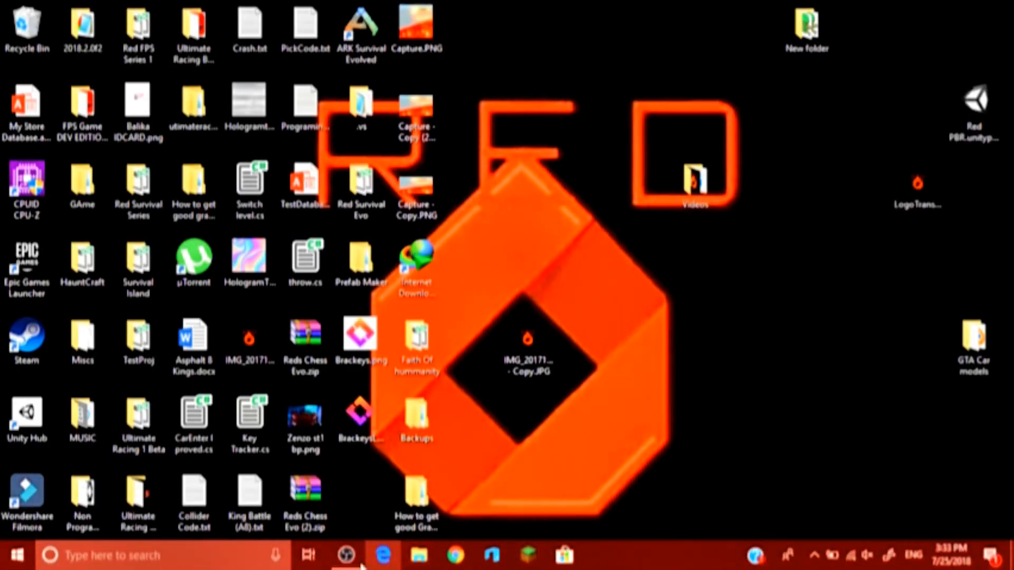
pyautogui.click(359, 561)
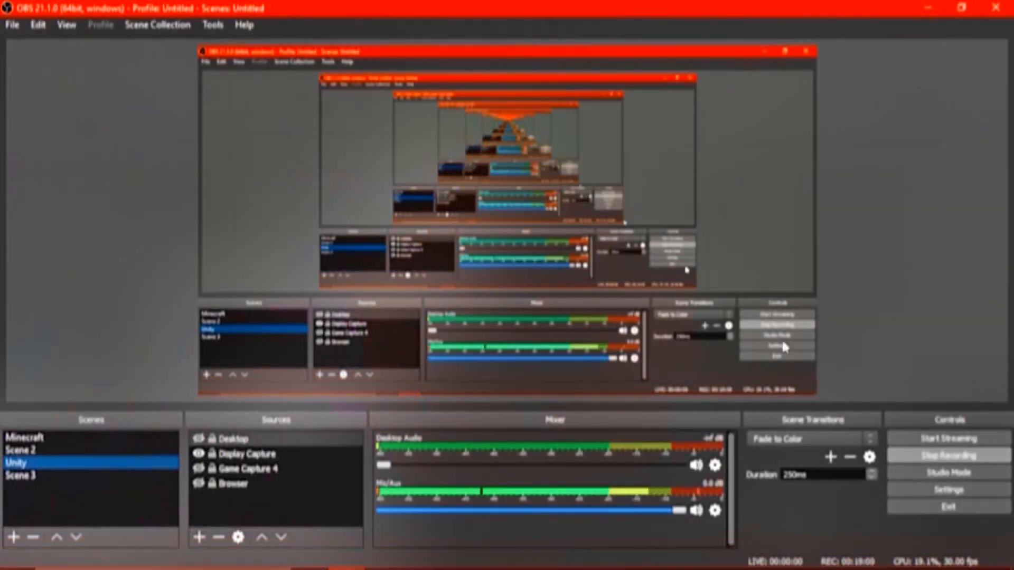
pyautogui.click(938, 7)
pyautogui.rightClick(752, 172)
pyautogui.click(795, 228)
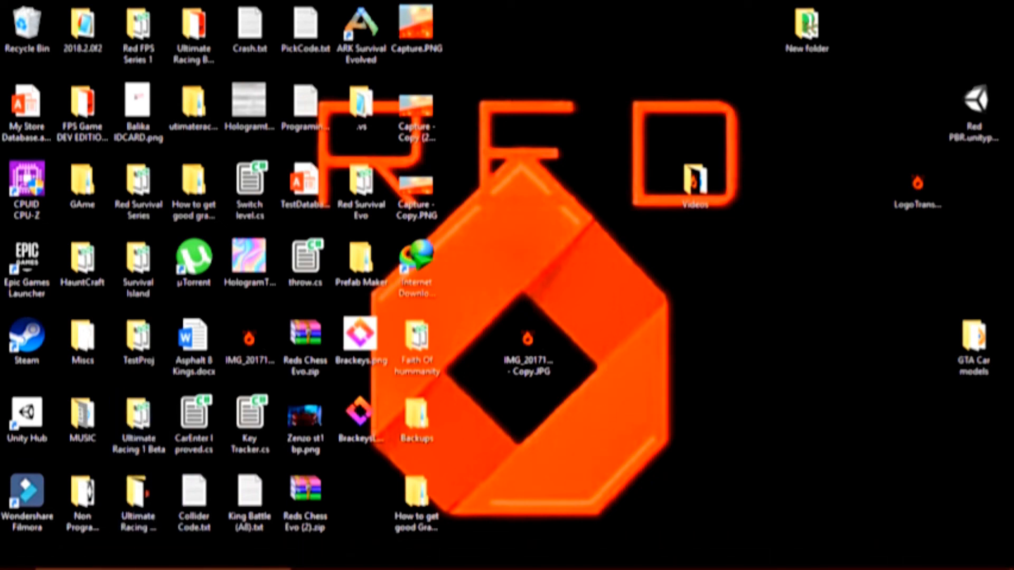
pyautogui.click(85, 522)
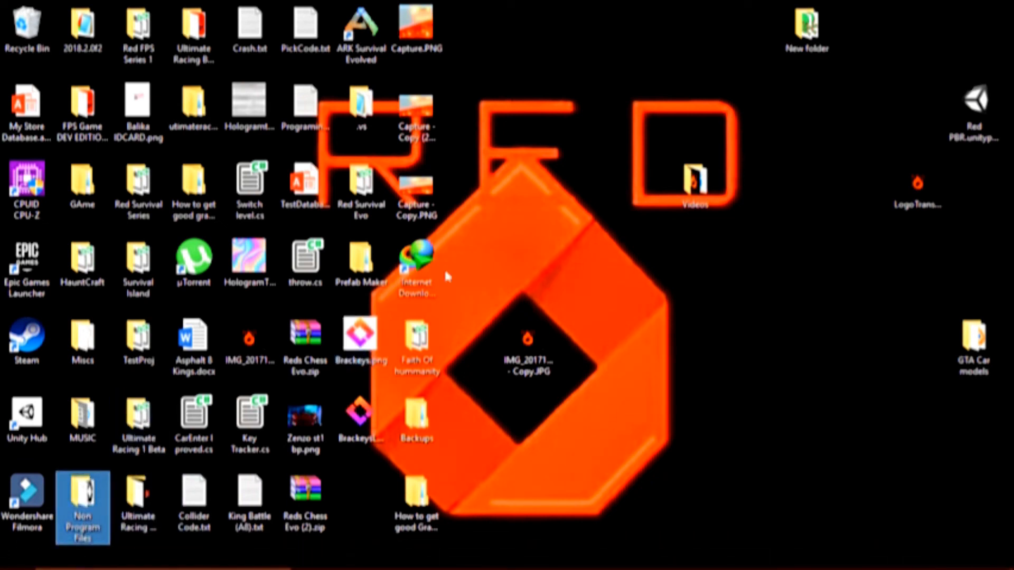
pyautogui.click(1010, 557)
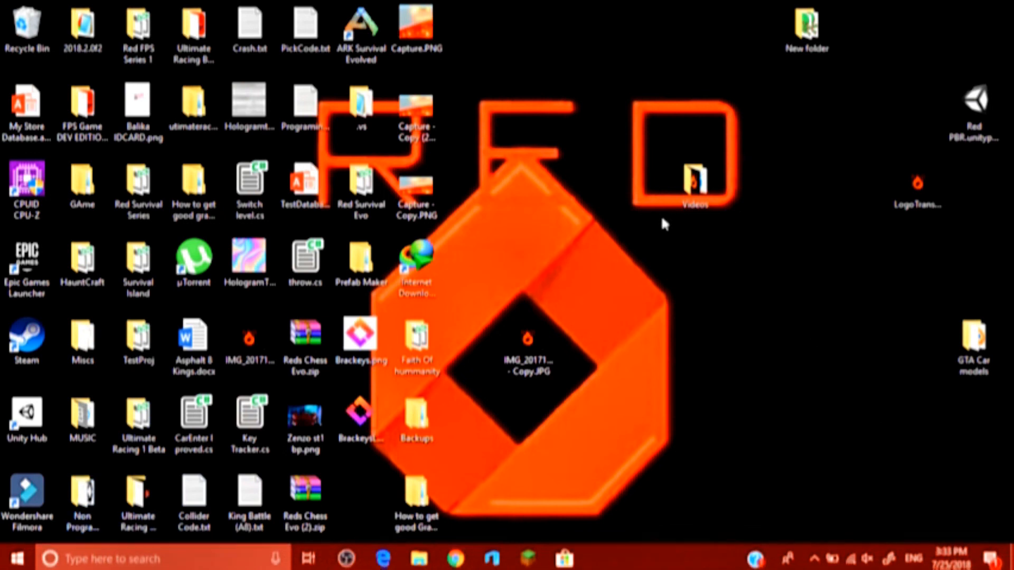
pyautogui.moveTo(613, 96); pyautogui.dragTo(785, 344)
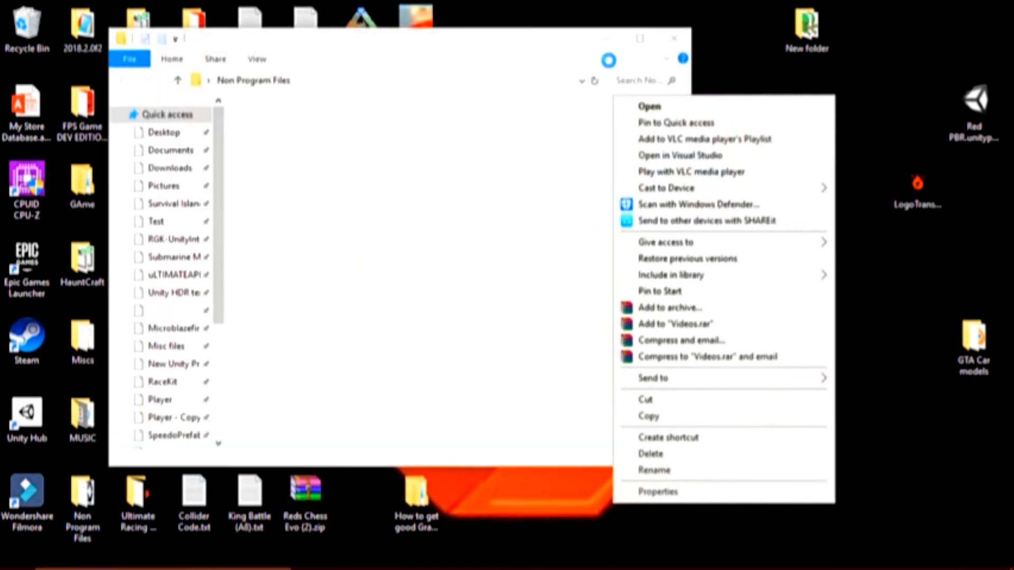
pyautogui.click(673, 39)
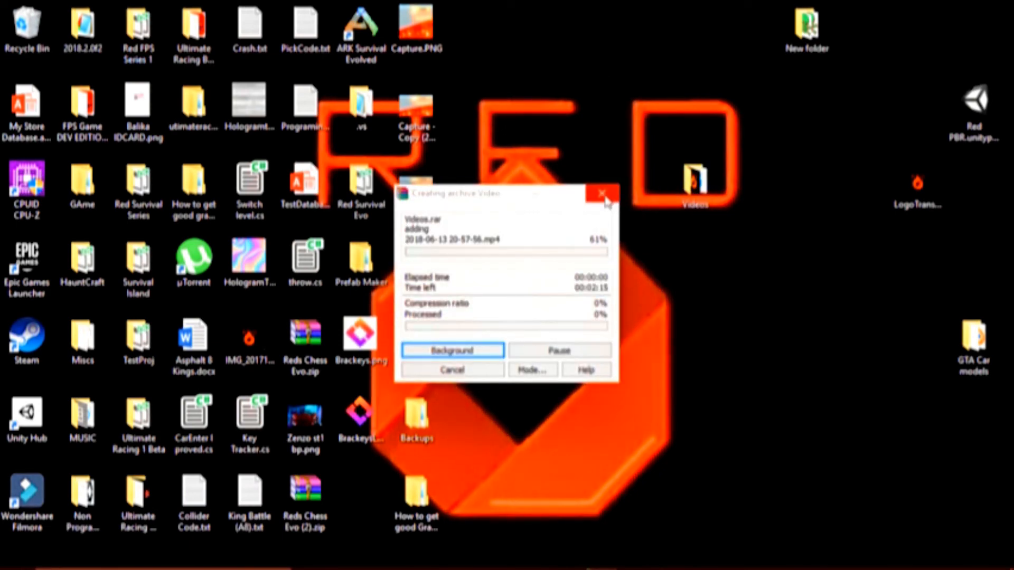
pyautogui.click(603, 193)
# - Refresh the desktop and move the Videos folder into the gap beside the How to get good Graphics folder
pyautogui.rightClick(607, 226)
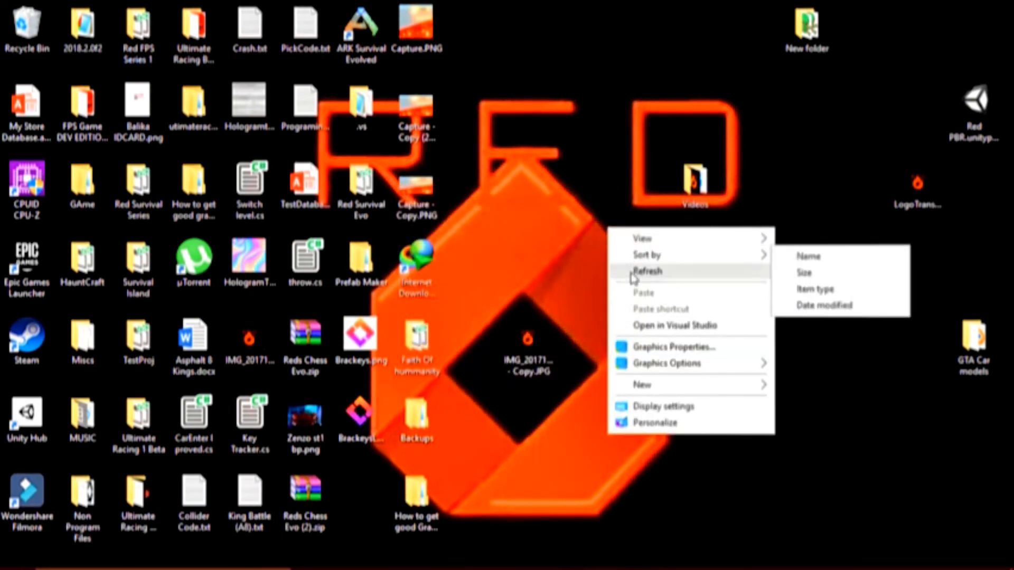
pyautogui.click(634, 277)
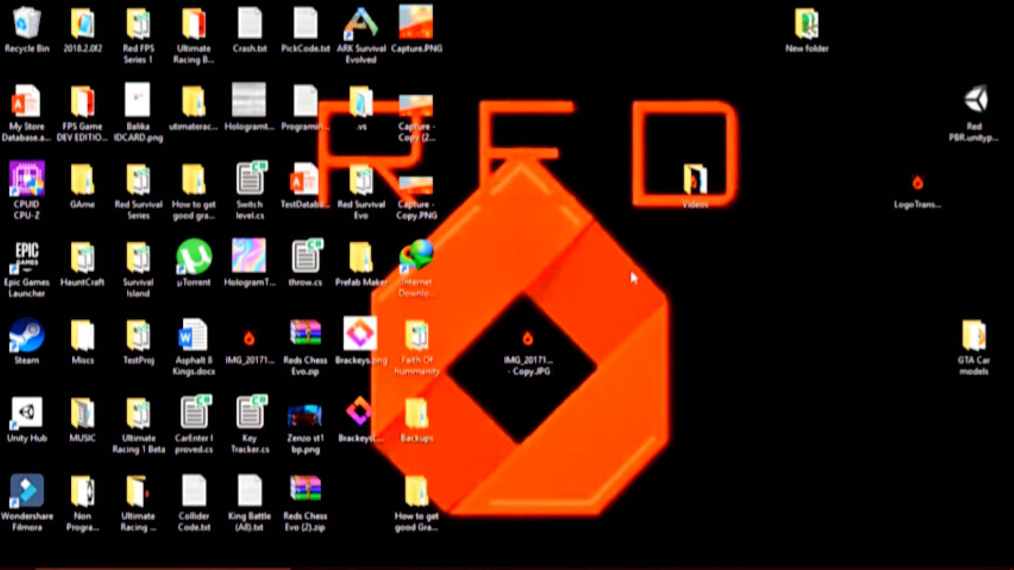
pyautogui.moveTo(692, 179); pyautogui.dragTo(360, 497)
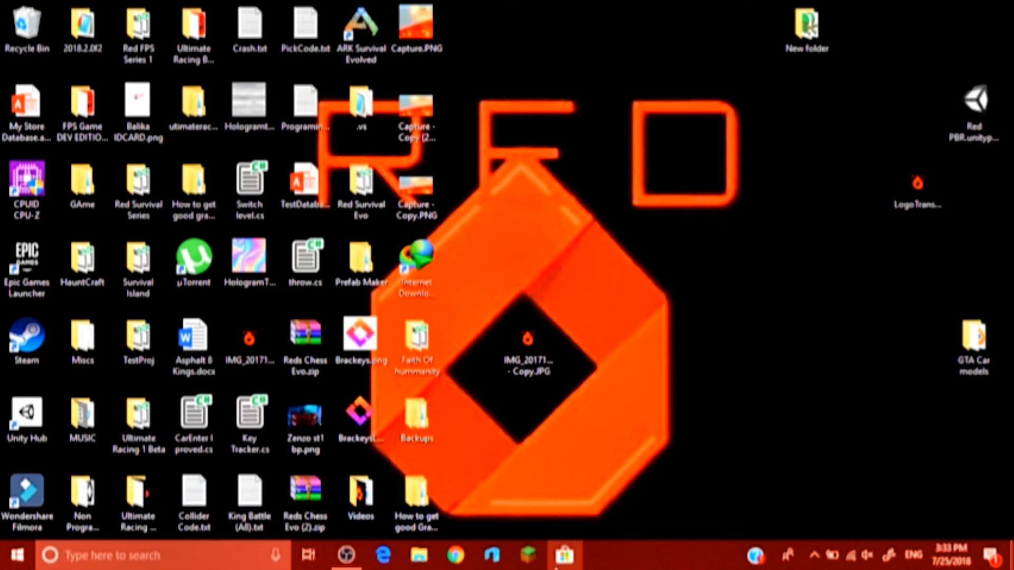